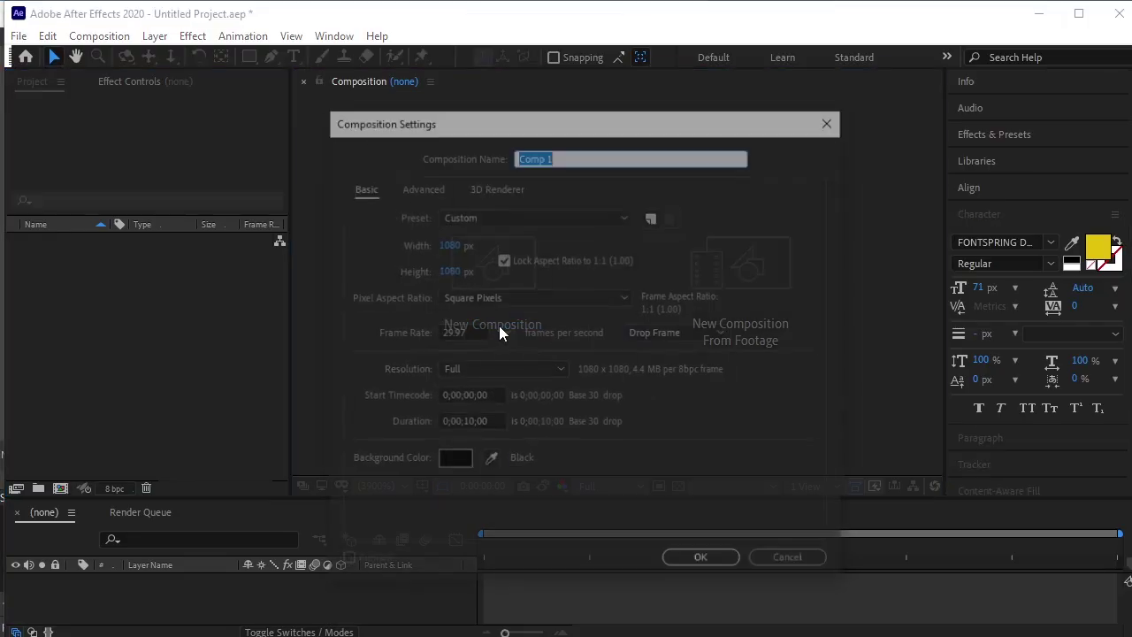
Confirm Comp 1 at 1080 × 1080, 29.97 fps and 10 seconds
click(682, 561)
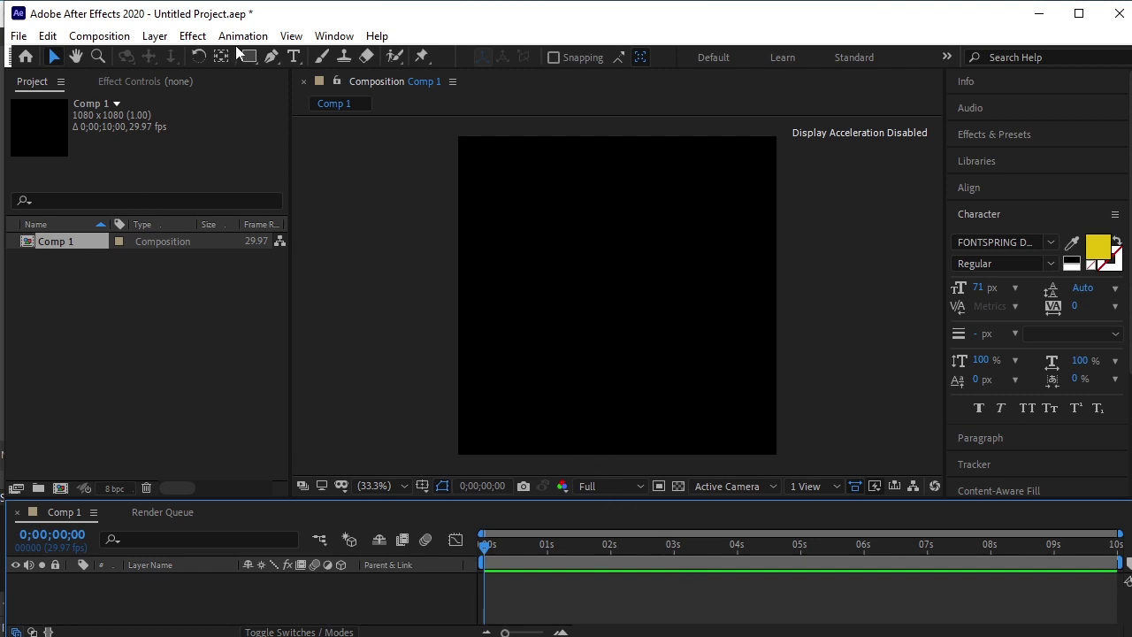
Draw a frame-filling rectangle with pink fill FF6FDF and stroke set to None
click(249, 55)
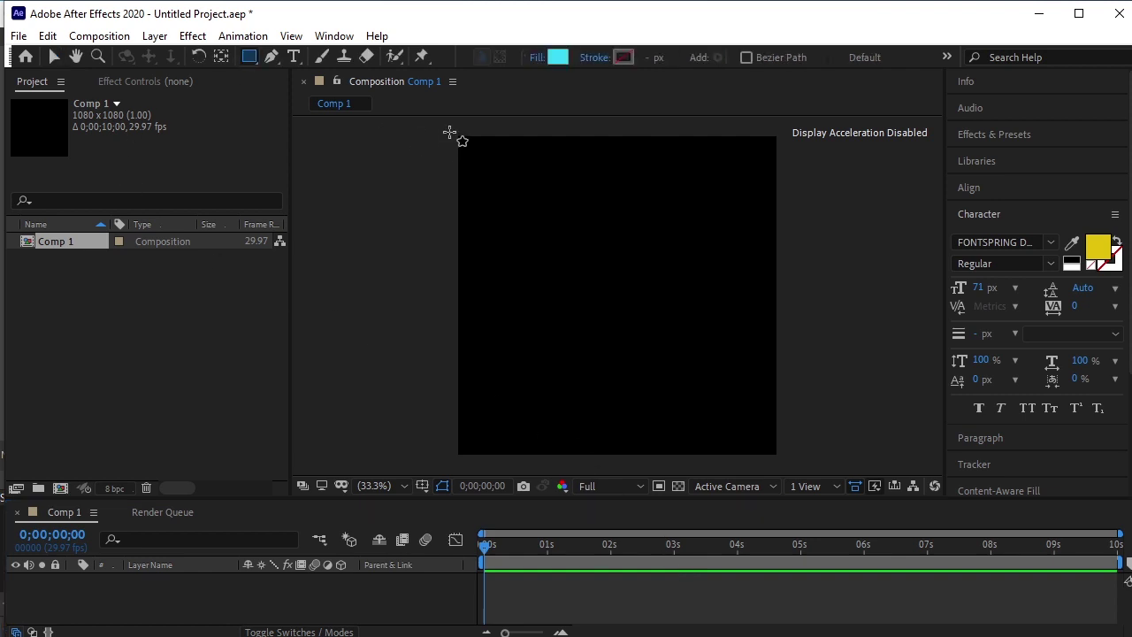
drag(455, 129, 784, 461)
click(557, 57)
mouse_move(801, 258)
mouse_down()
mouse_move(733, 291)
mouse_move(736, 258)
mouse_up()
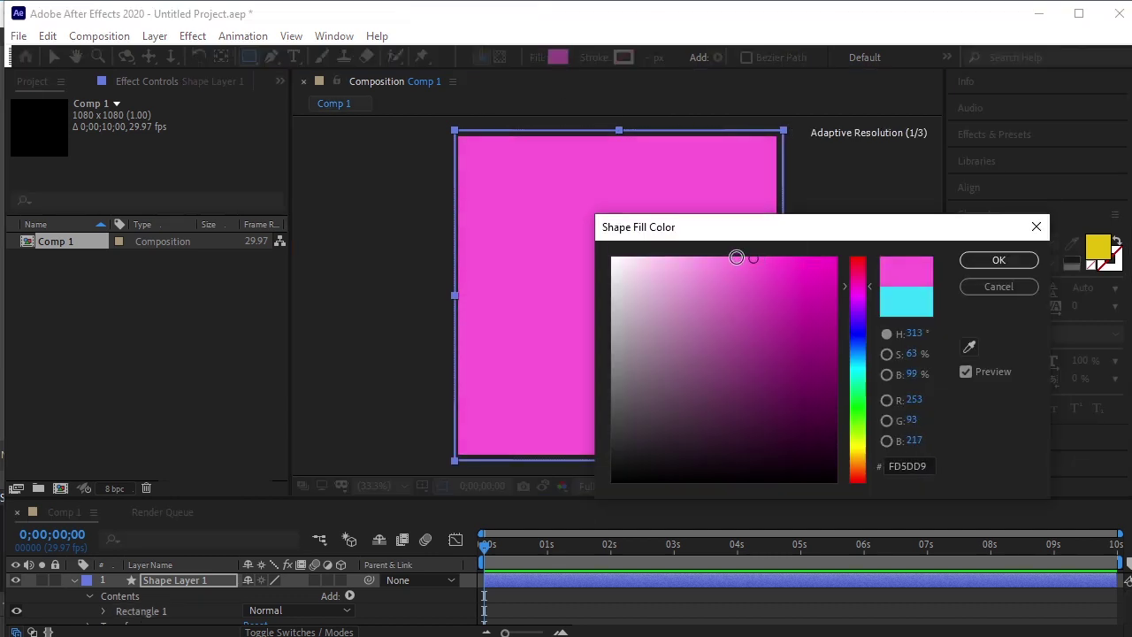
click(999, 260)
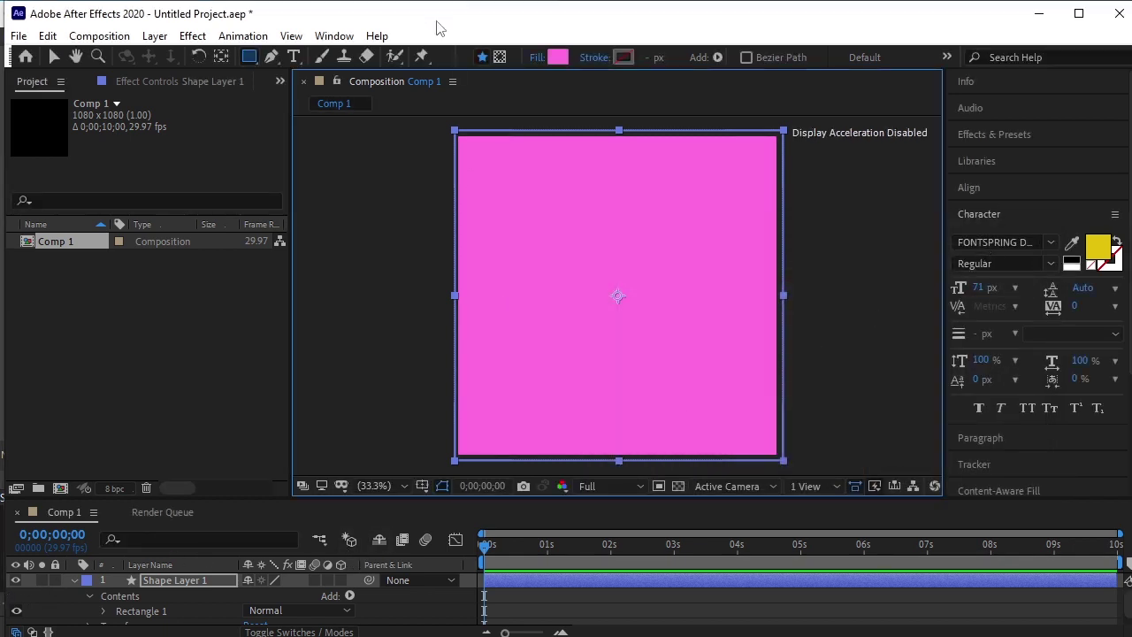
click(603, 60)
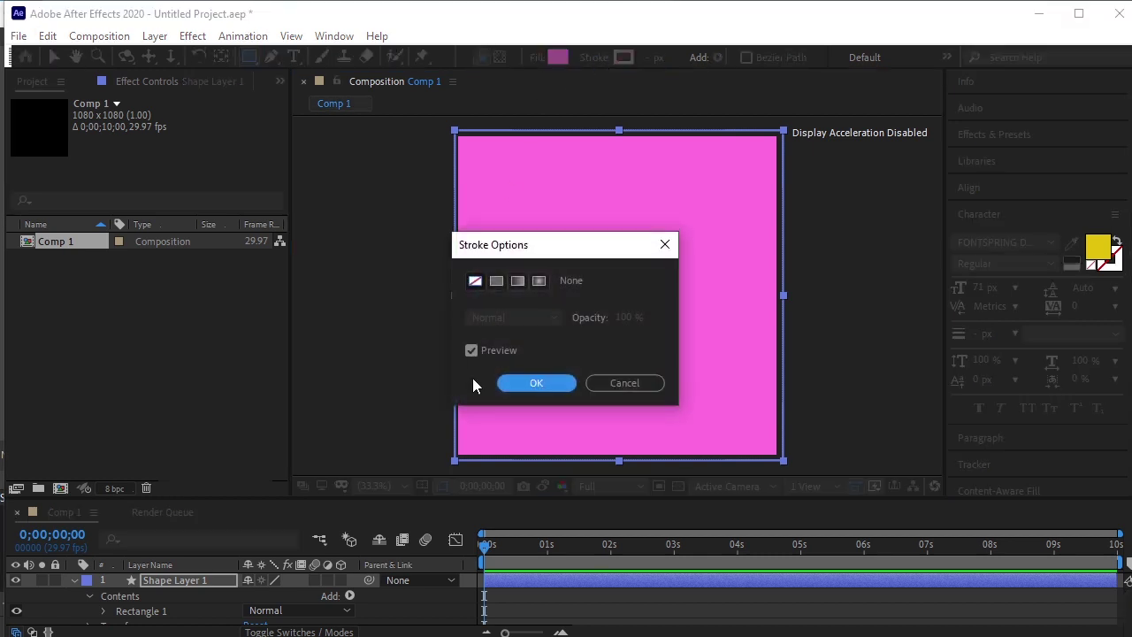
click(534, 383)
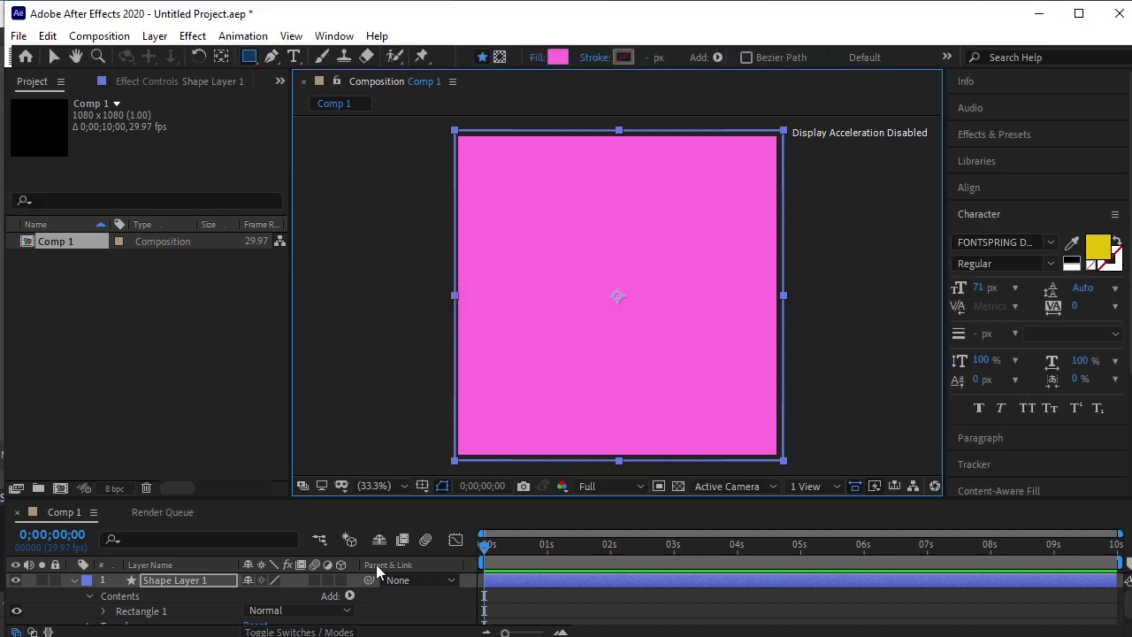
Add Trim Paths to Shape Layer 1's contents
drag(334, 499, 325, 416)
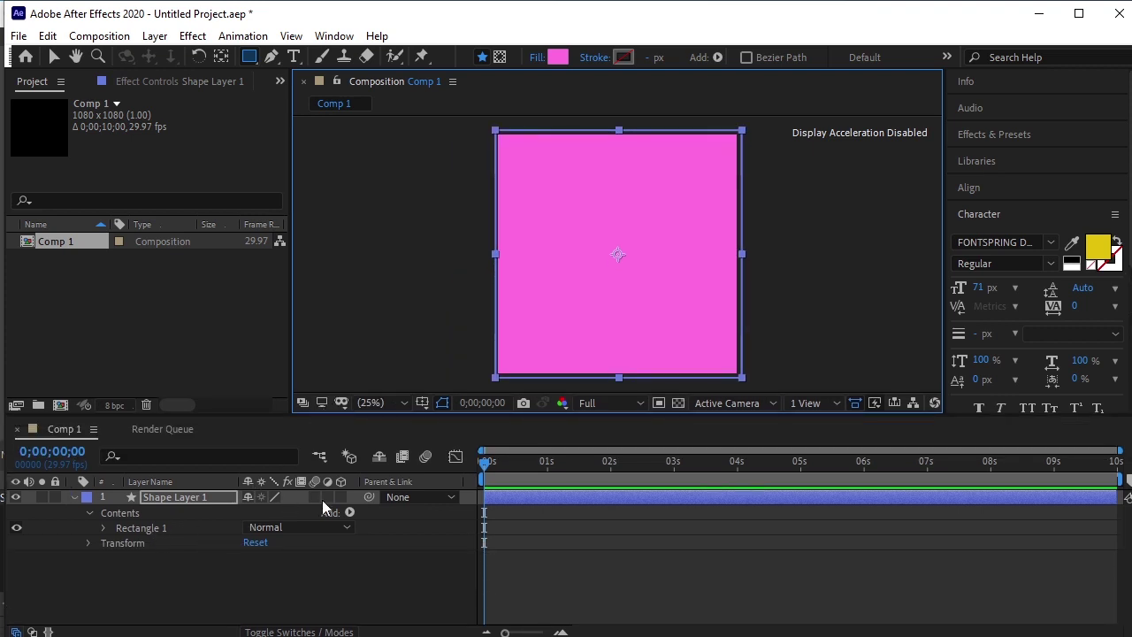
click(349, 514)
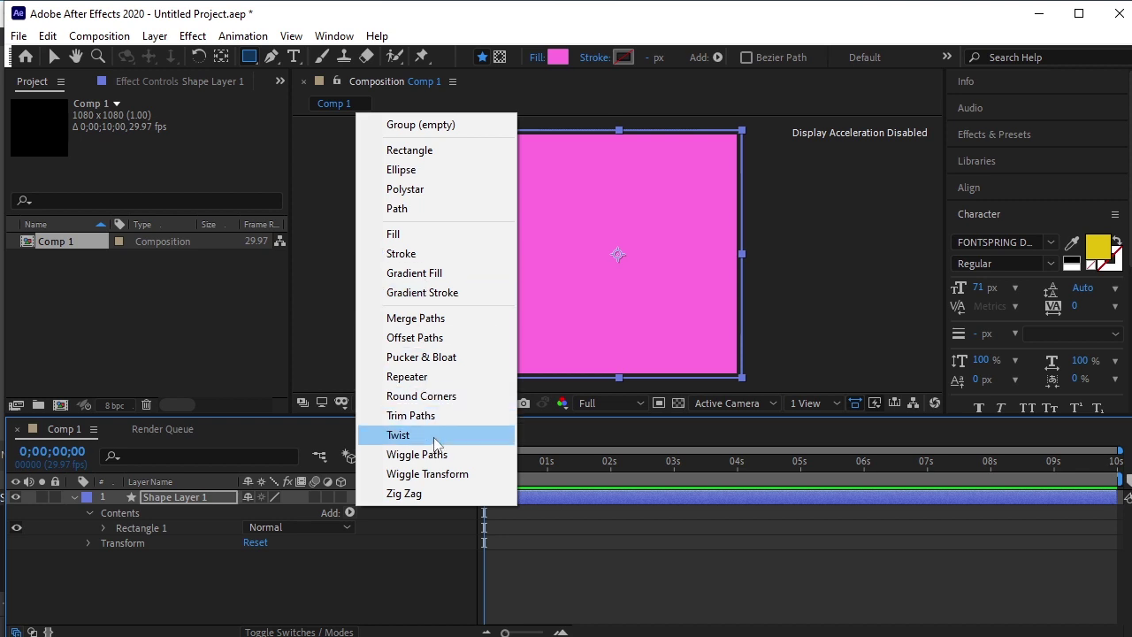
click(411, 416)
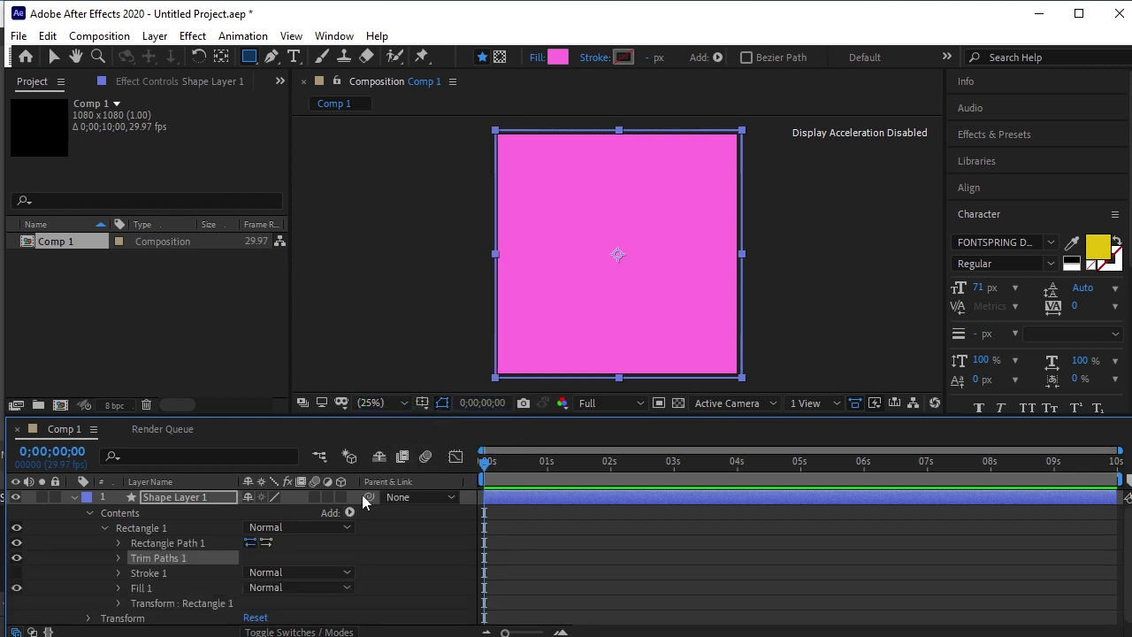
Set the Trim Paths 1 Offset to -40°
click(118, 557)
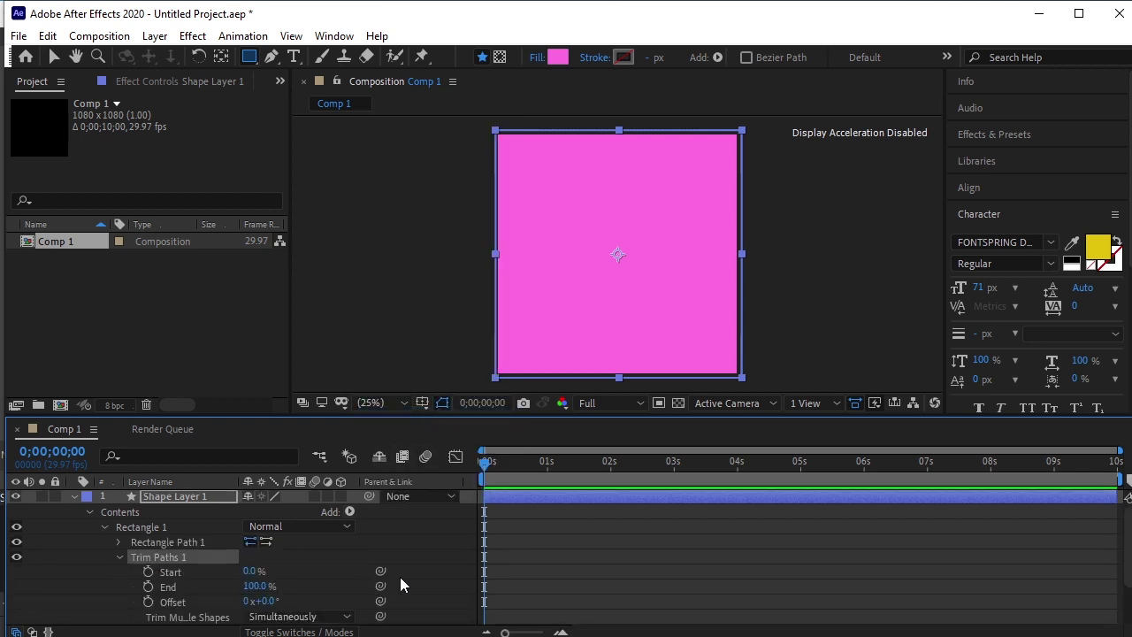
scroll(332, 587, down, 3)
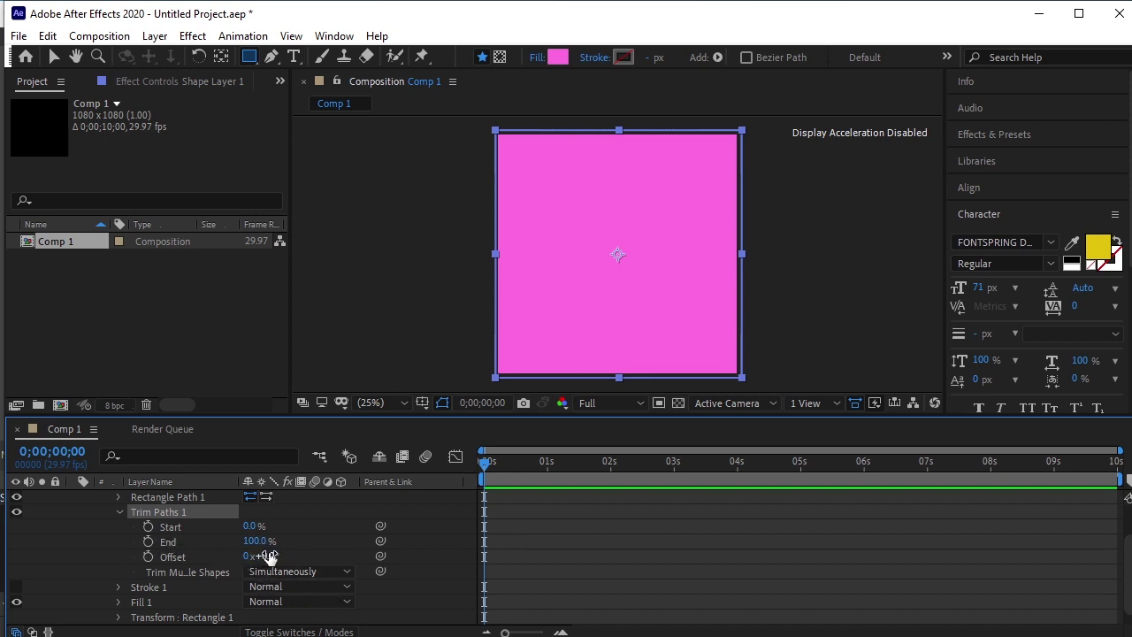
click(265, 556)
text(-4)
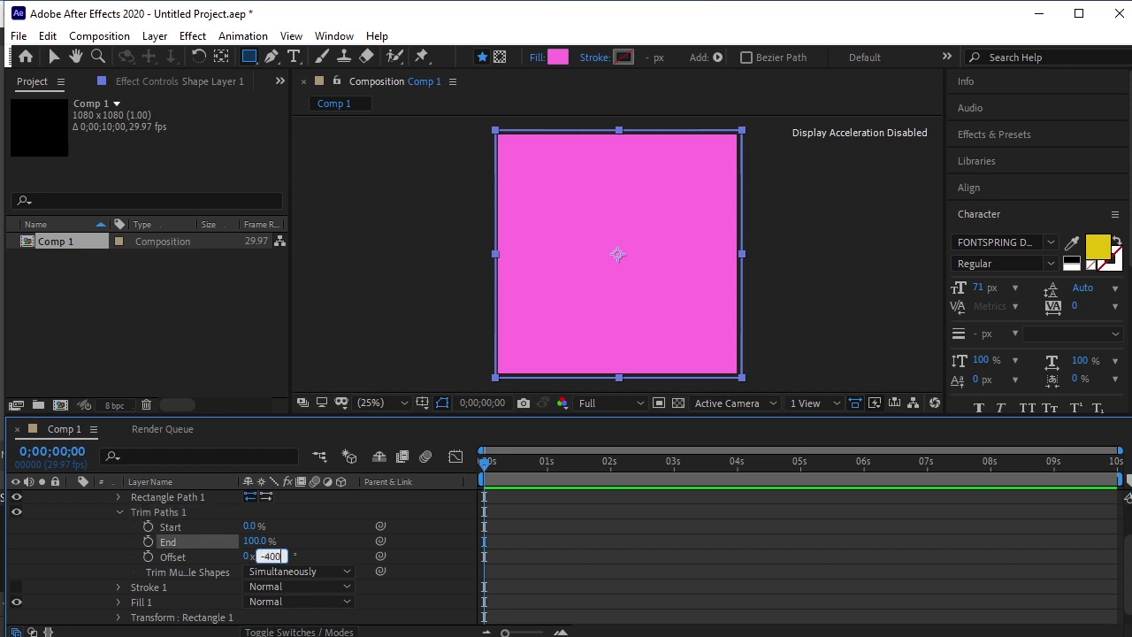
text(0.0)
key(Return)
Keyframe Trim Paths End at 100% past one second and 2% at frame 0, then preview
drag(248, 541, 328, 560)
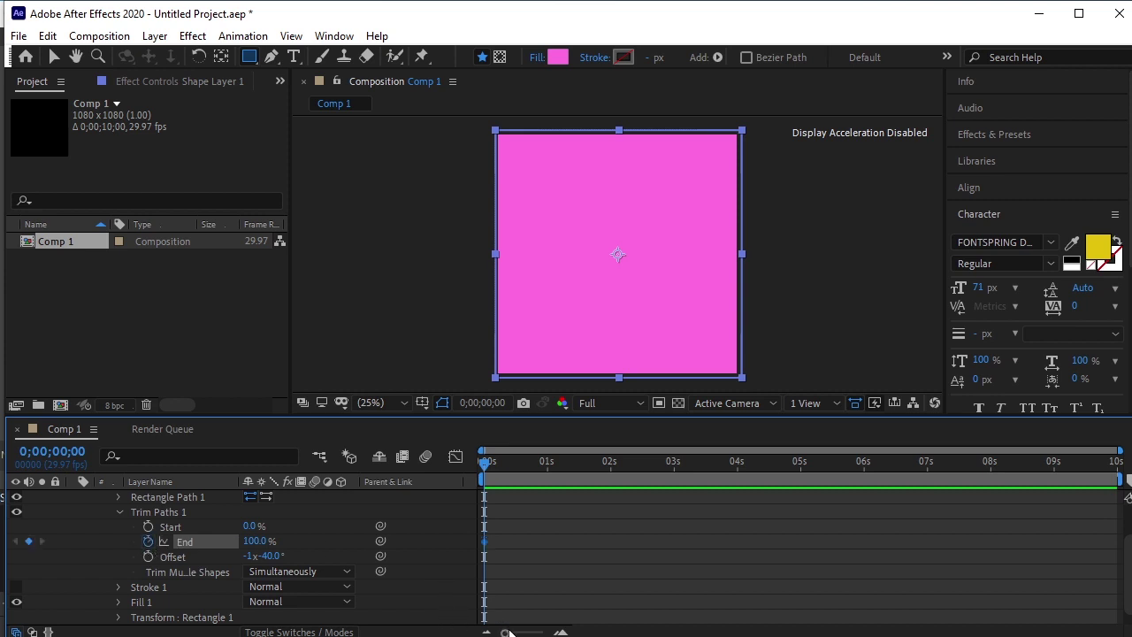
drag(505, 632, 522, 632)
drag(485, 462, 653, 502)
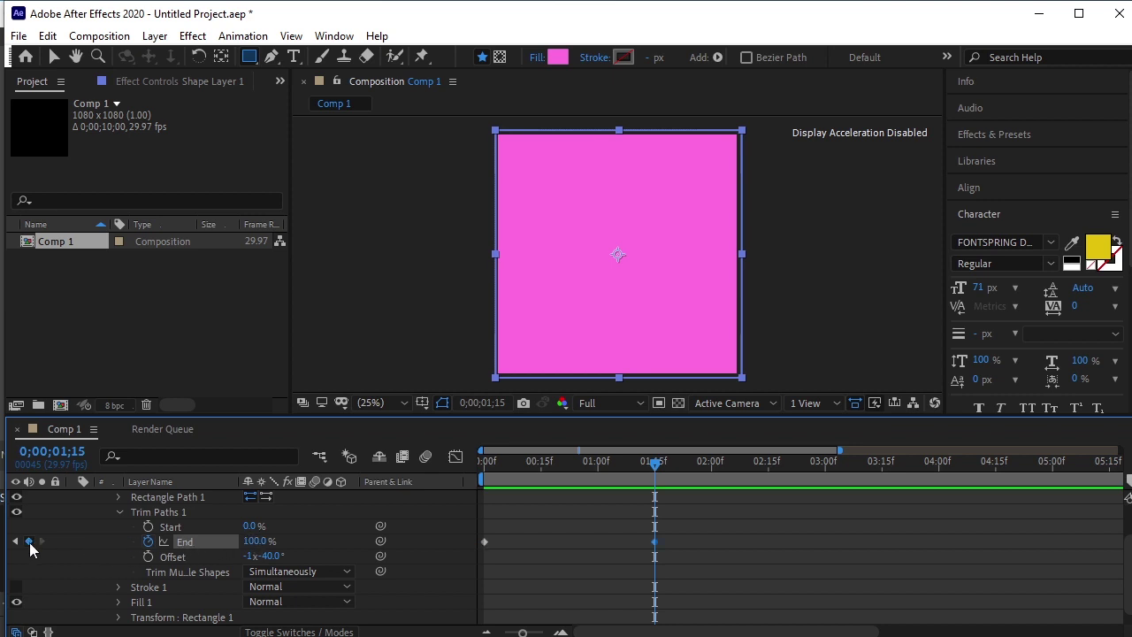
drag(650, 467, 421, 471)
drag(253, 541, 168, 541)
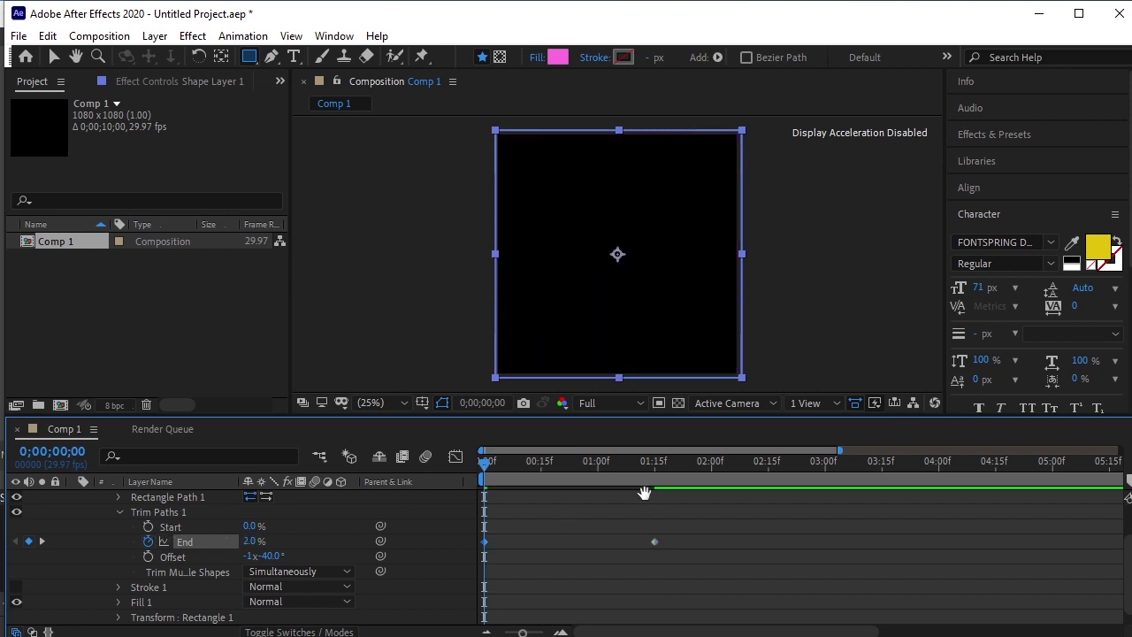
key(space)
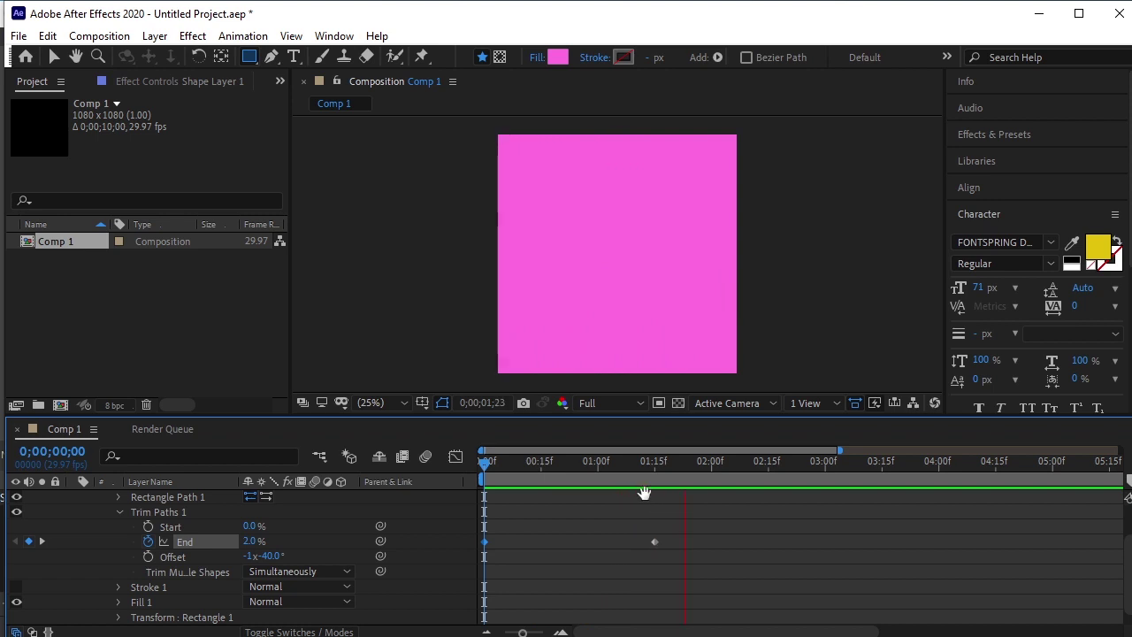
key(space)
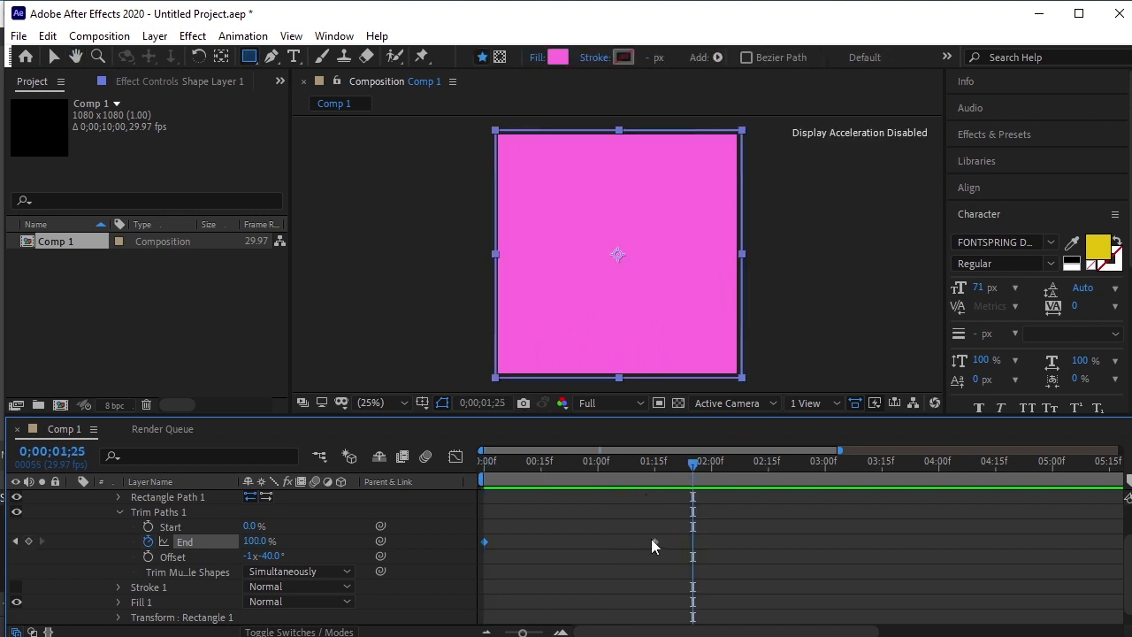
Move the 100% End keyframe to 0;00;01;01, Easy Ease both keyframes, and preview
drag(651, 541, 608, 545)
drag(630, 552, 476, 548)
key(F9)
drag(700, 462, 413, 460)
key(space)
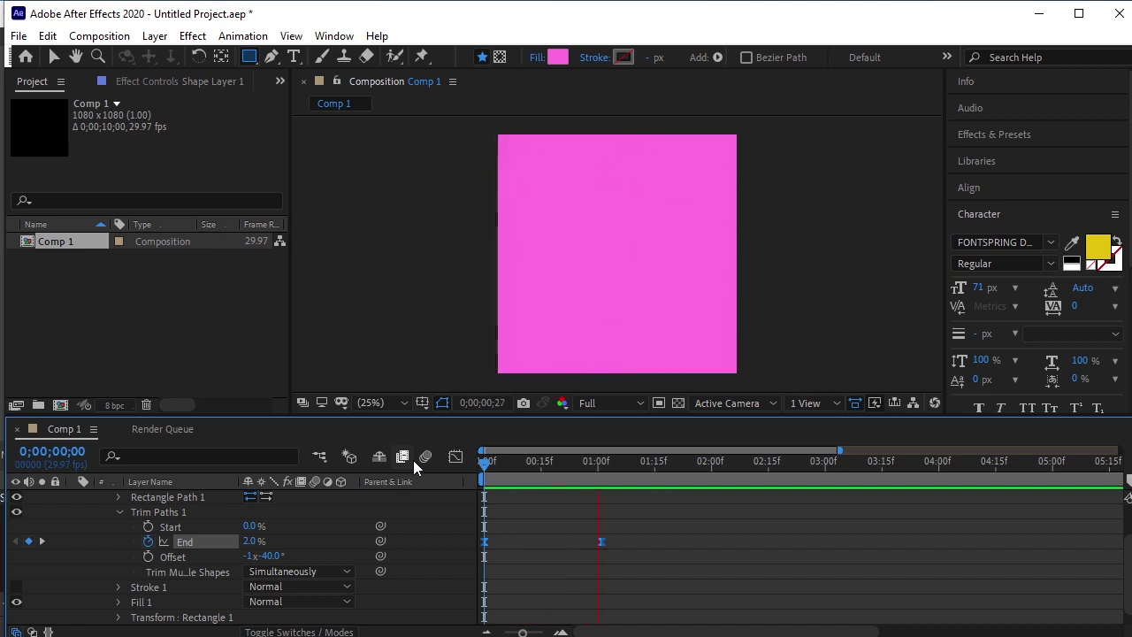
key(space)
Collapse Shape Layer 1, duplicate it twice with Ctrl+D, and select Shape Layer 2
scroll(195, 531, up, 3)
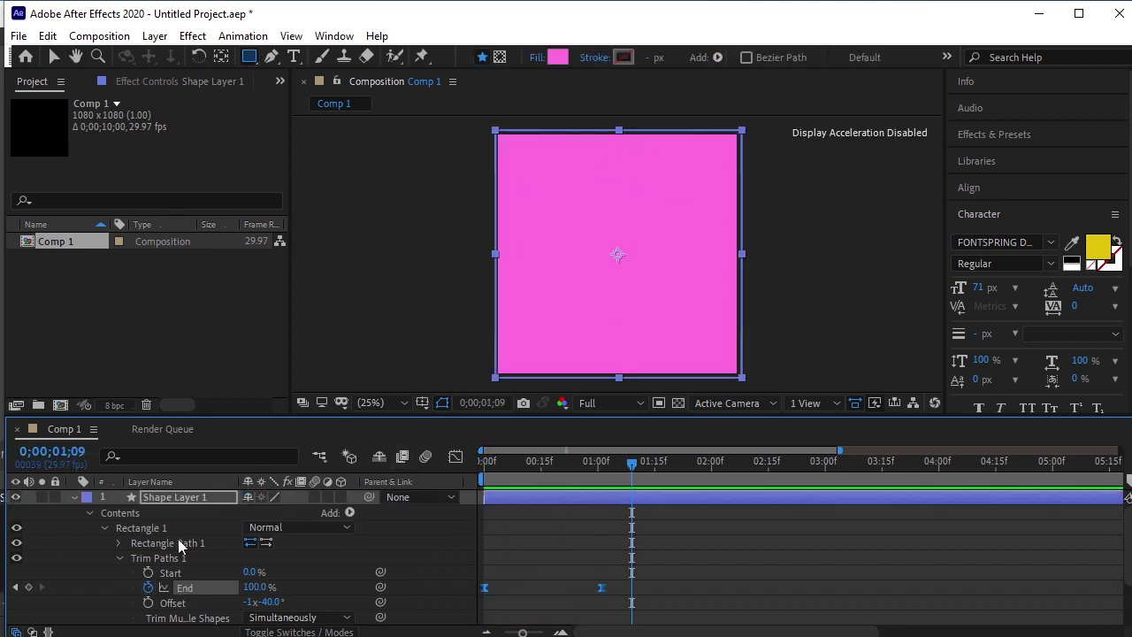
click(73, 498)
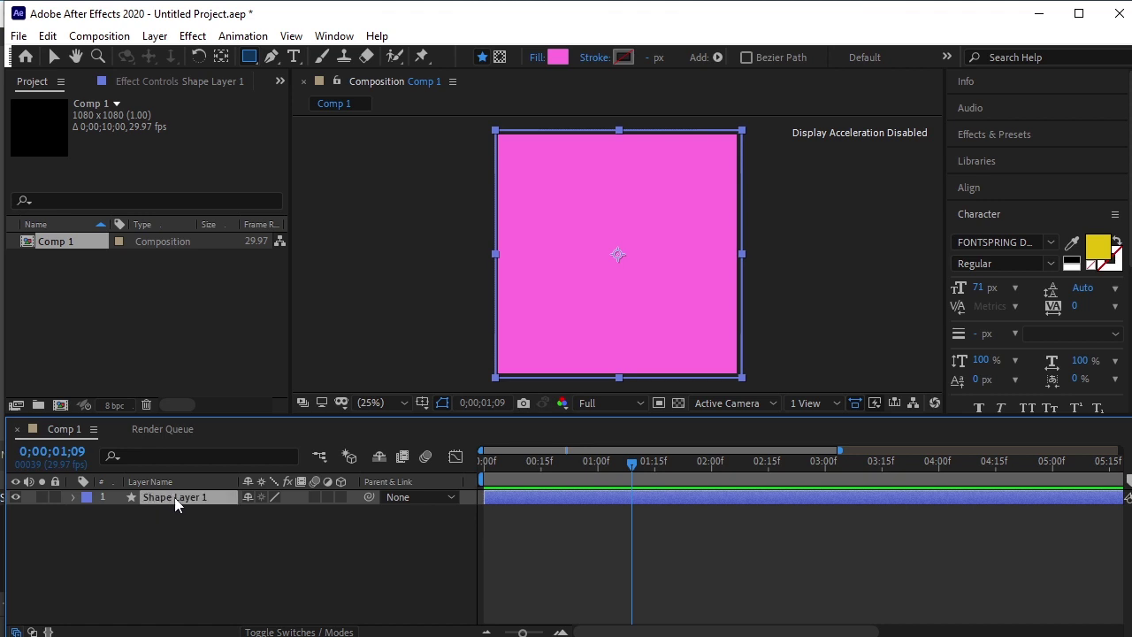
key(ctrl+d)
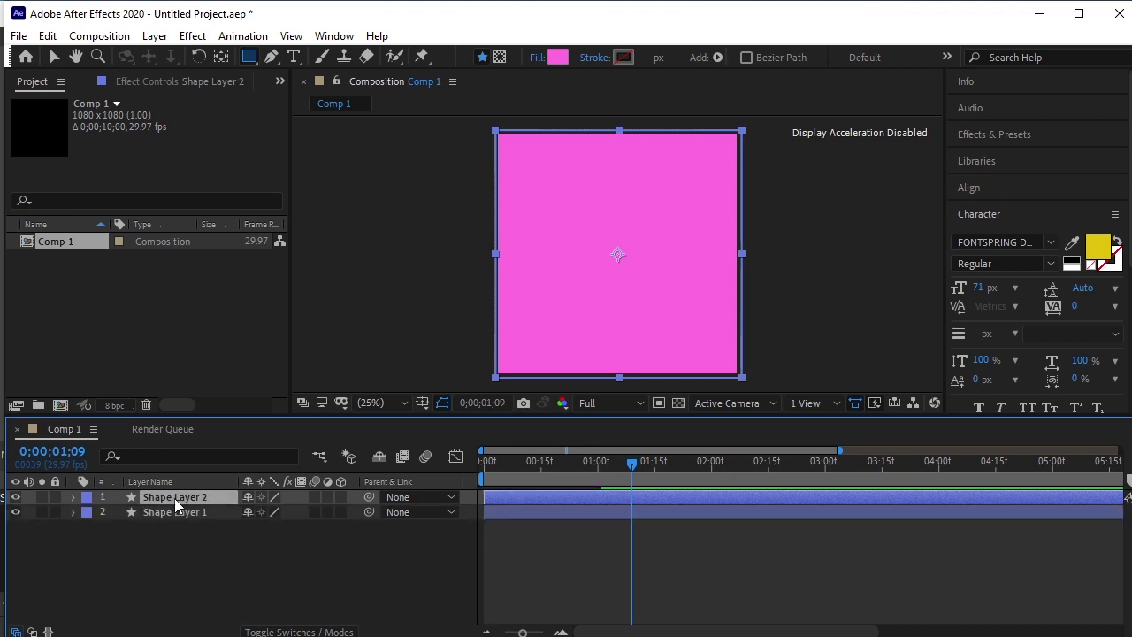
key(ctrl+d)
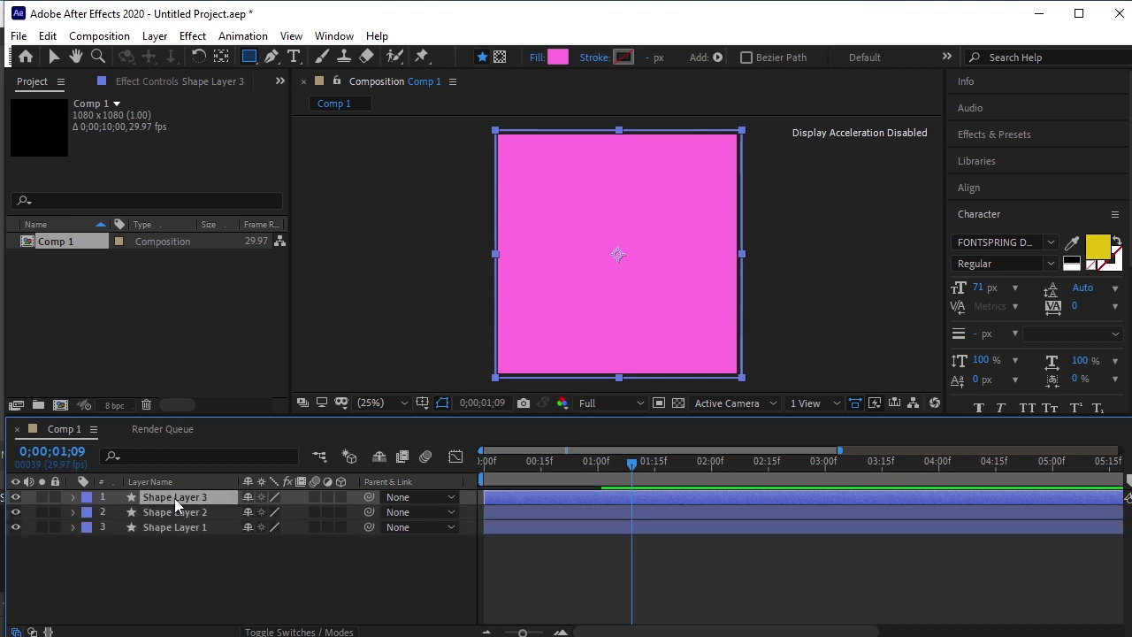
click(174, 513)
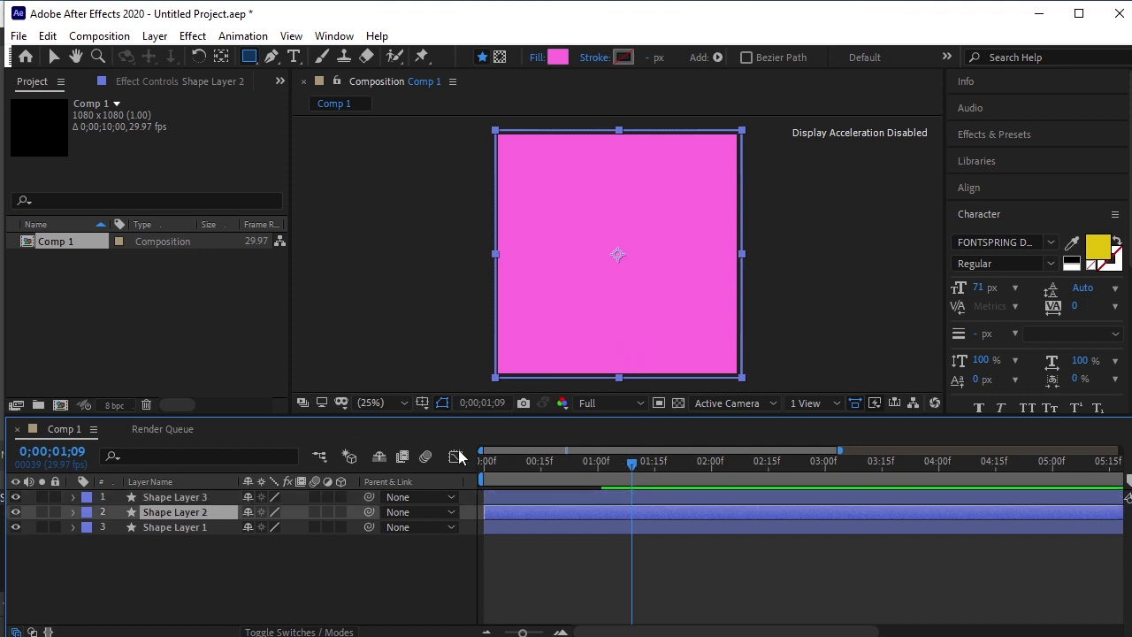
Give Shape Layer 2 a lighter pink fill, FC8BE3
drag(642, 467, 192, 498)
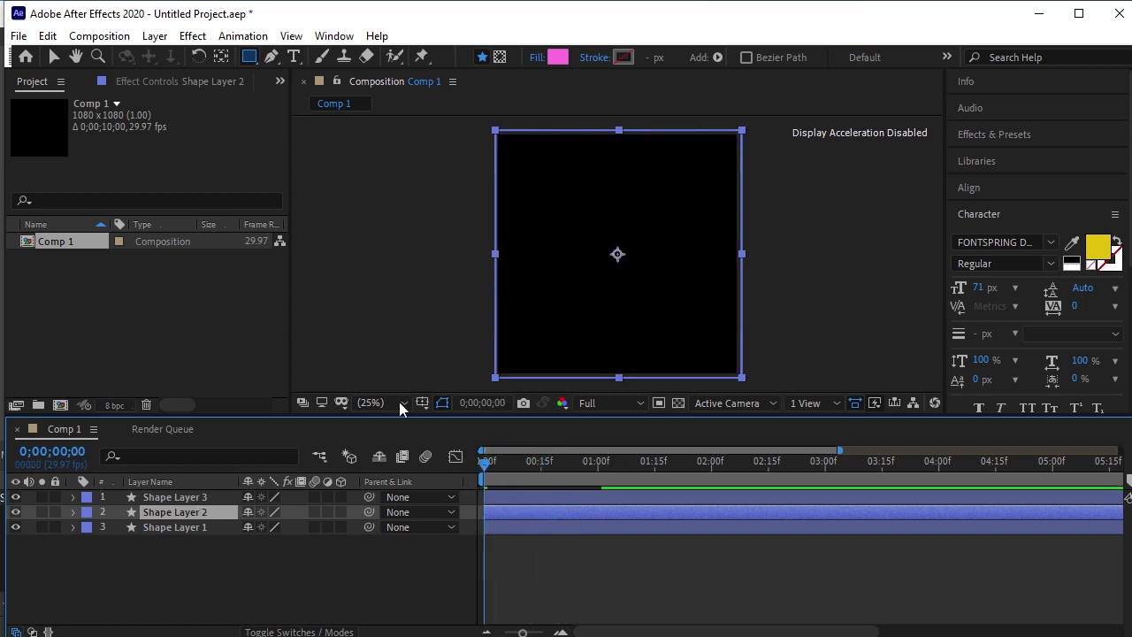
click(563, 58)
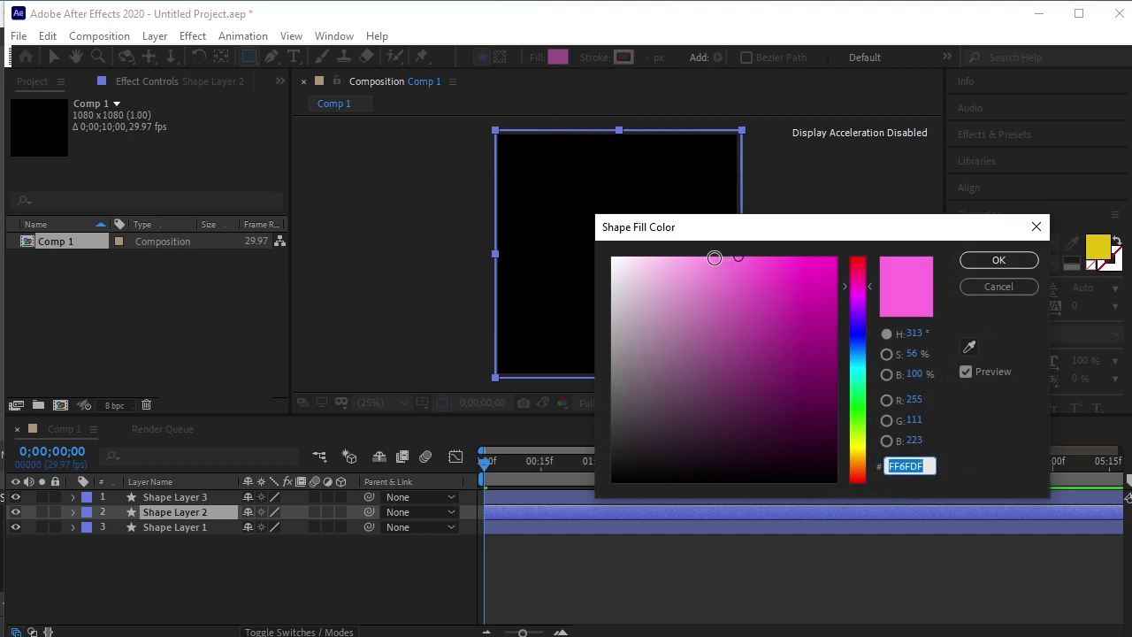
click(713, 259)
drag(712, 259, 708, 259)
click(995, 260)
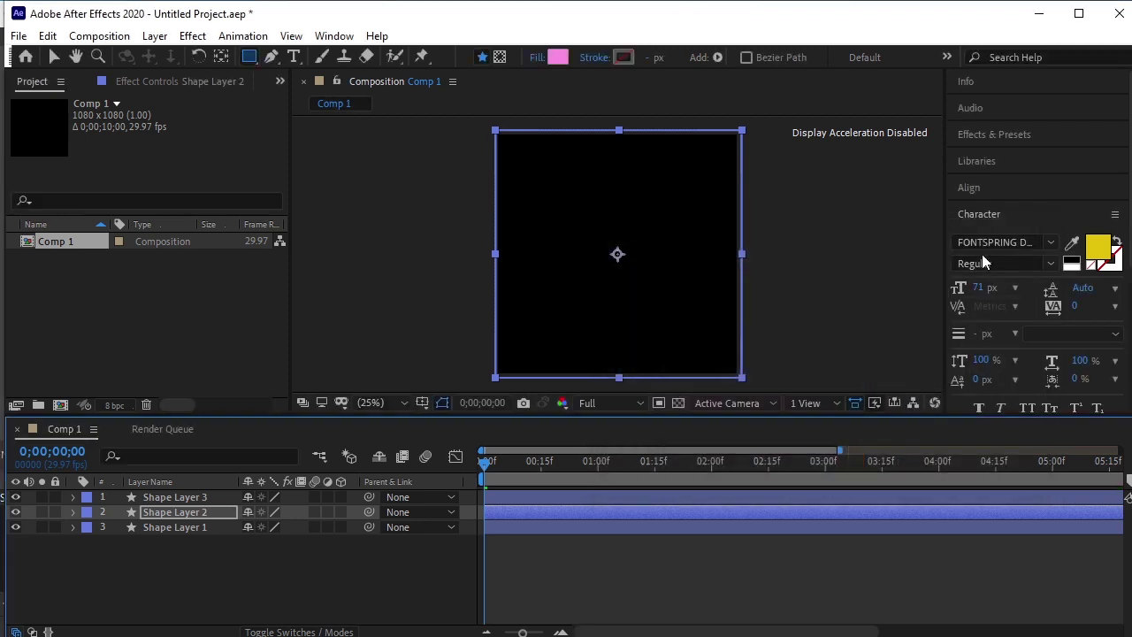
Give Shape Layer 3 an even paler pink fill, FBADEA
click(197, 498)
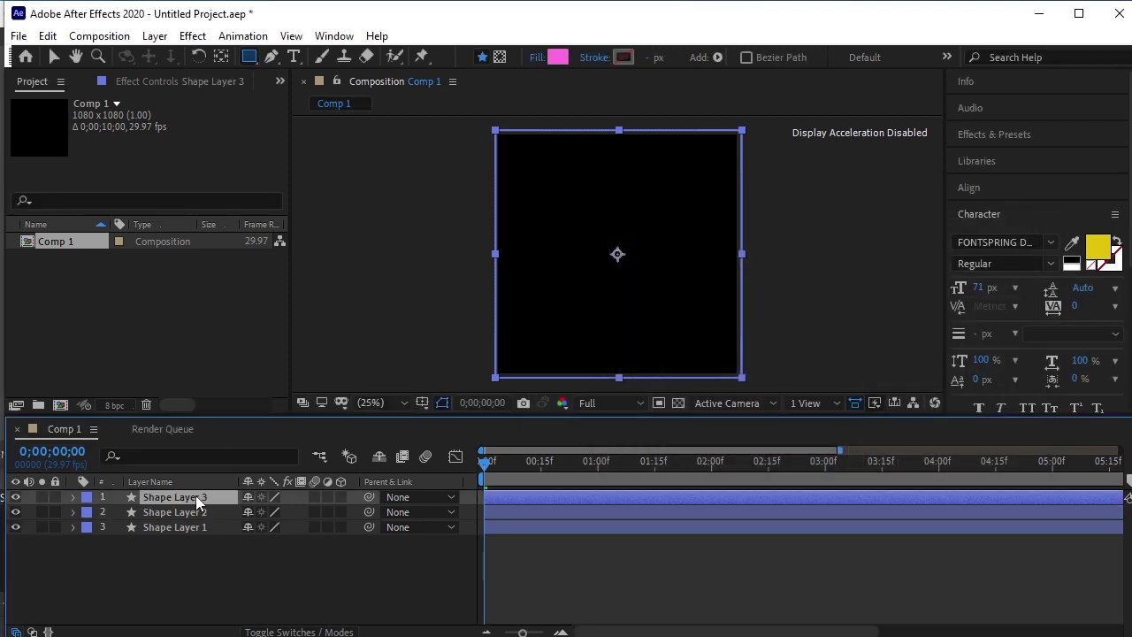
click(557, 57)
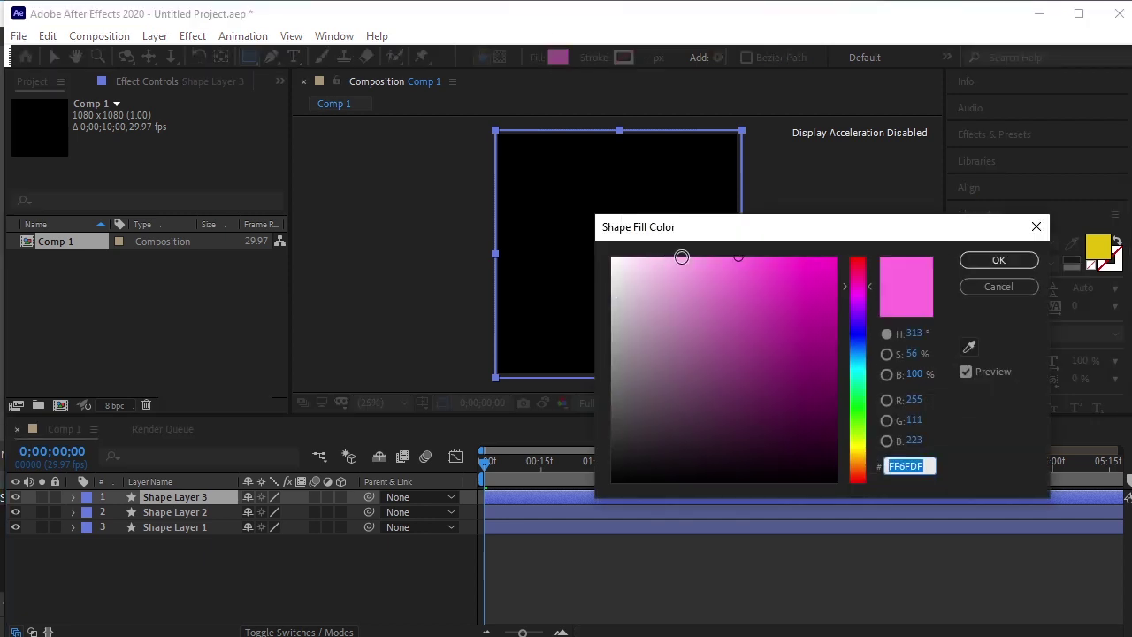
click(681, 260)
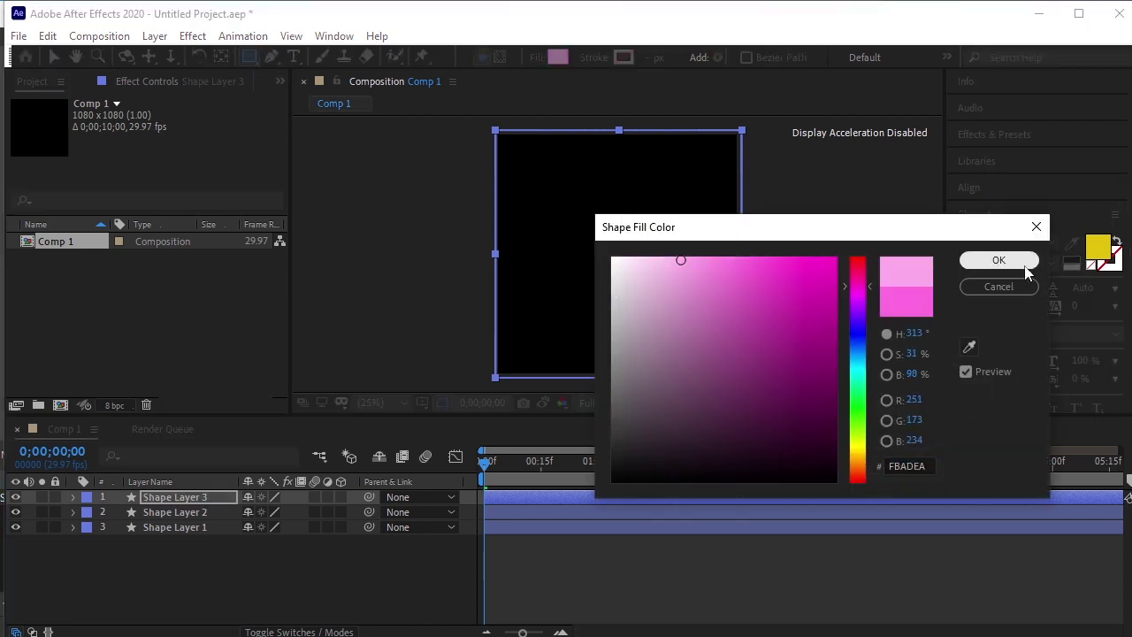
click(998, 260)
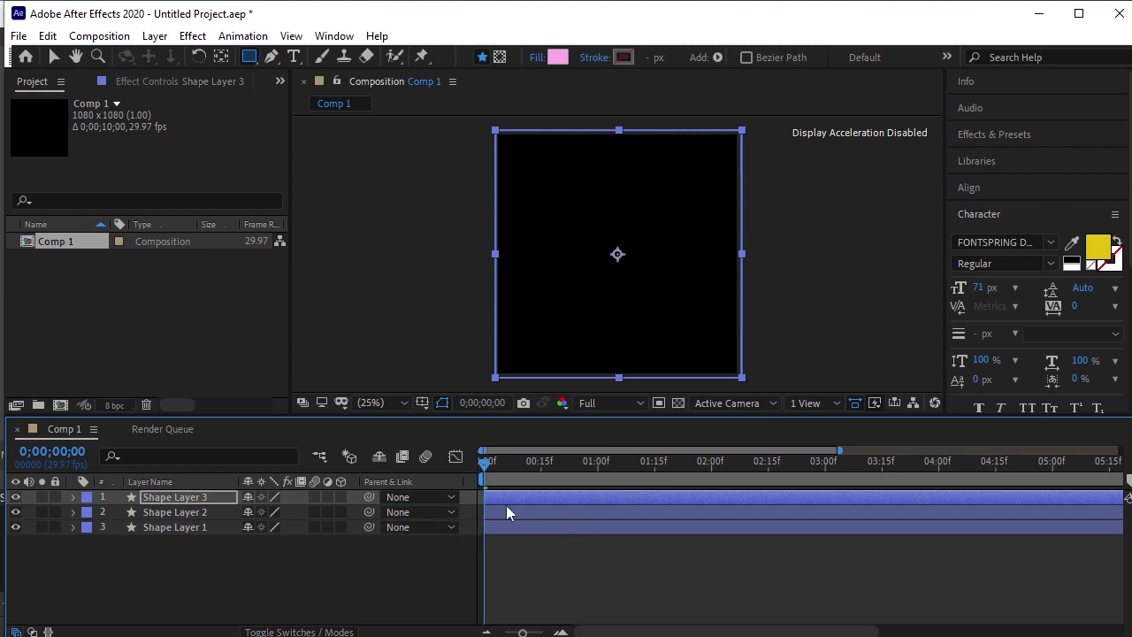
Shift Shape Layer 3 and Shape Layer 2 a few frames later in the timeline
drag(506, 500, 529, 502)
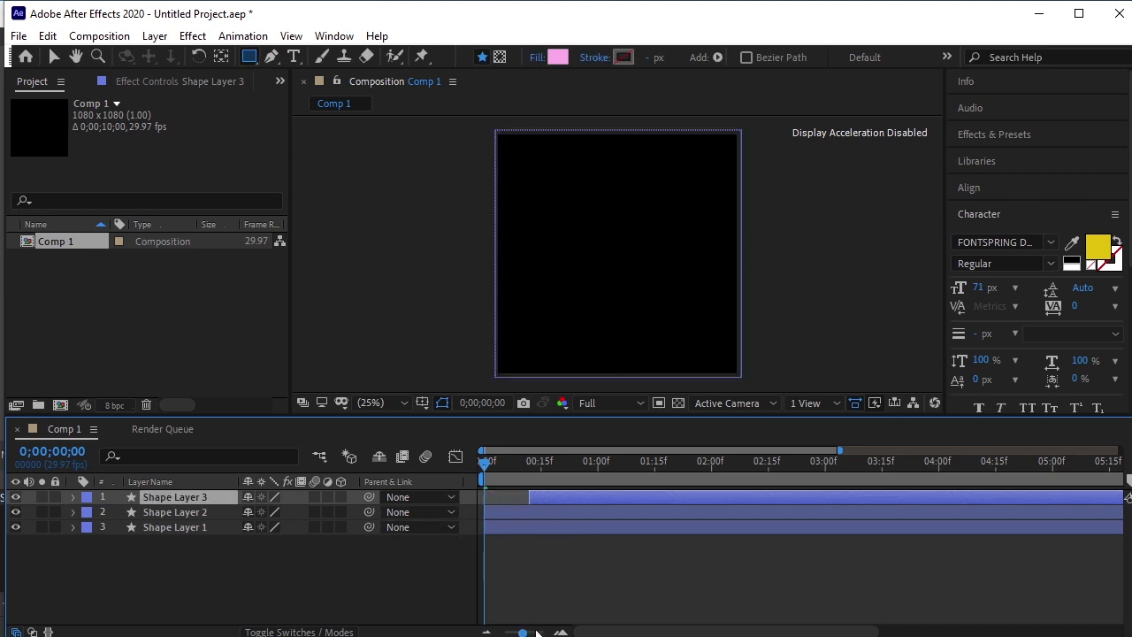
drag(523, 632, 535, 632)
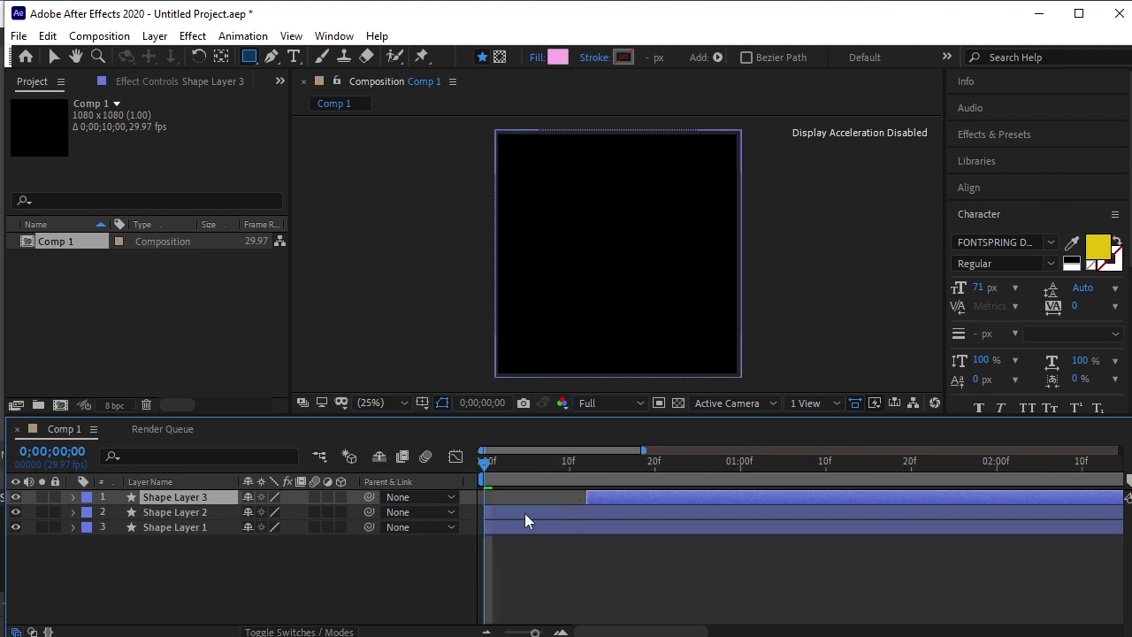
drag(524, 513, 574, 514)
click(615, 497)
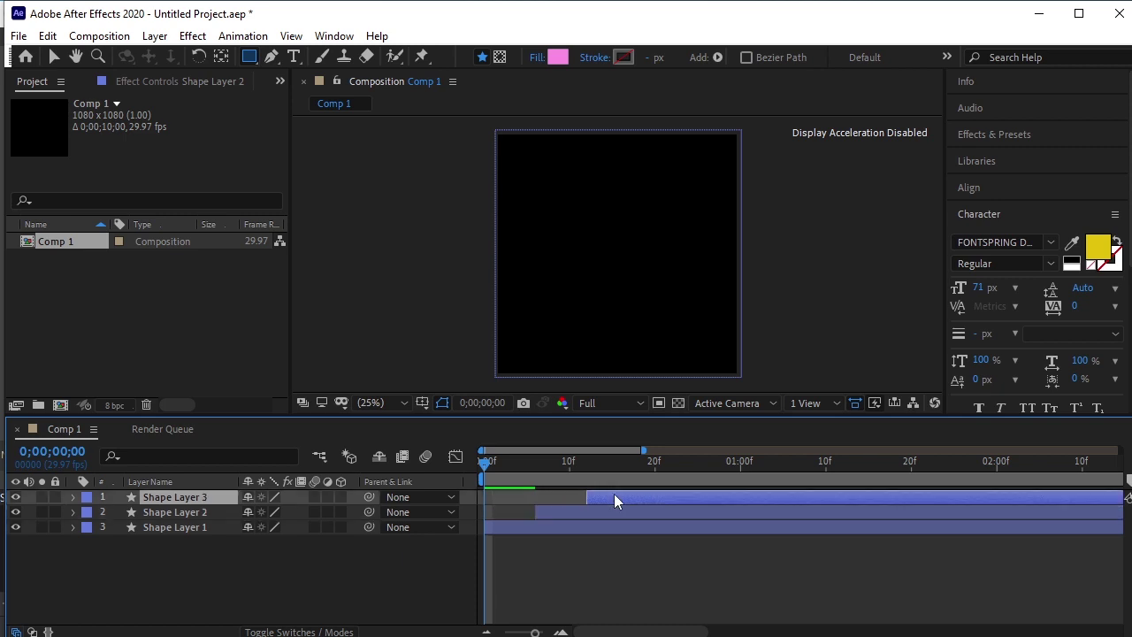
click(561, 567)
Preview the staggered pink-square draw-on animation
key(space)
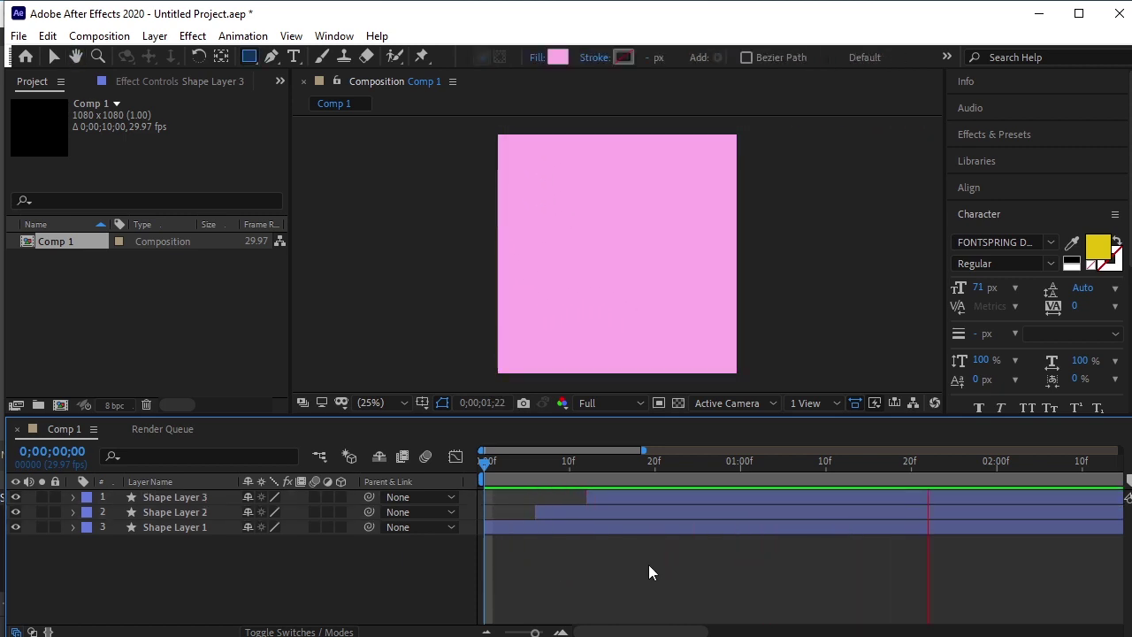
click(1015, 462)
key(space)
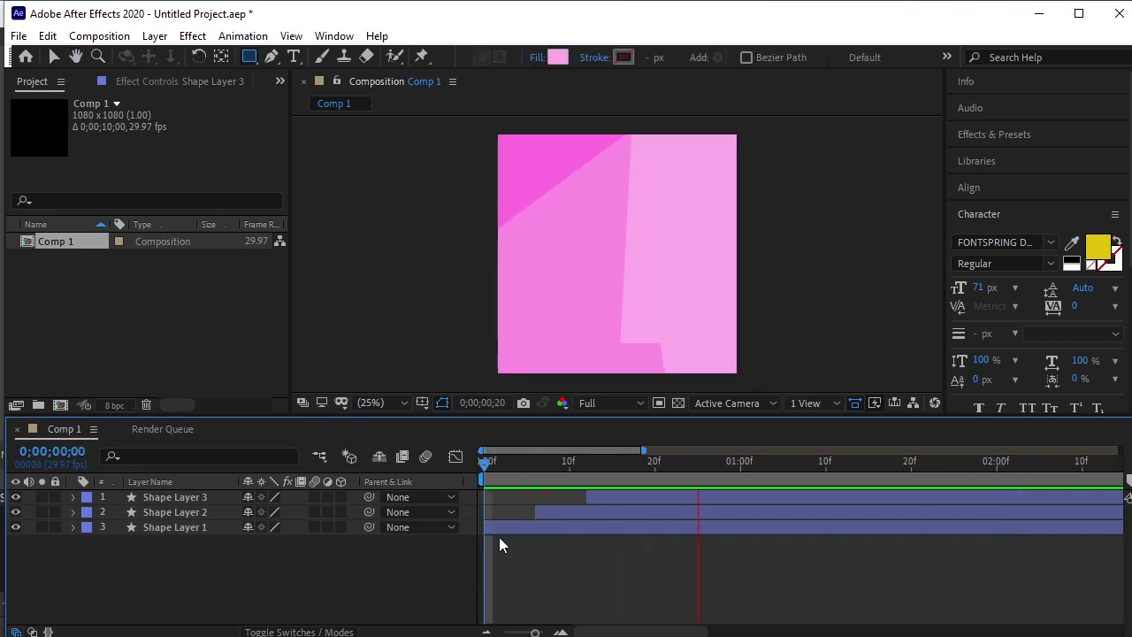
key(space)
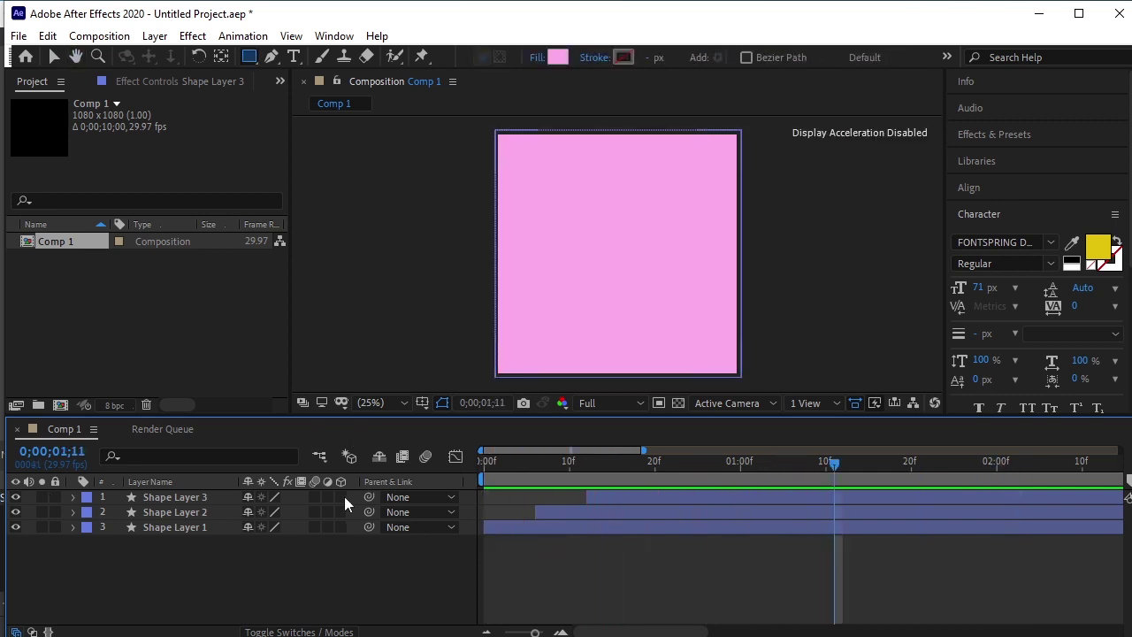
Enable motion blur on Shape Layers 3, 2 and 1, then scrub to frame 14
click(314, 497)
click(313, 512)
click(316, 527)
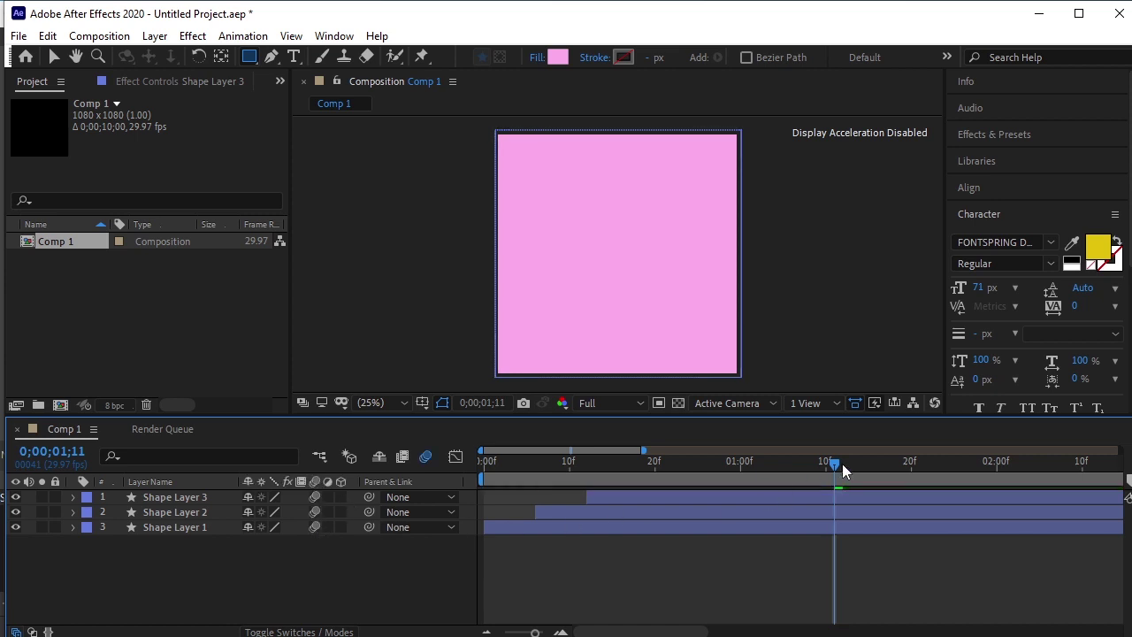
drag(835, 463, 485, 464)
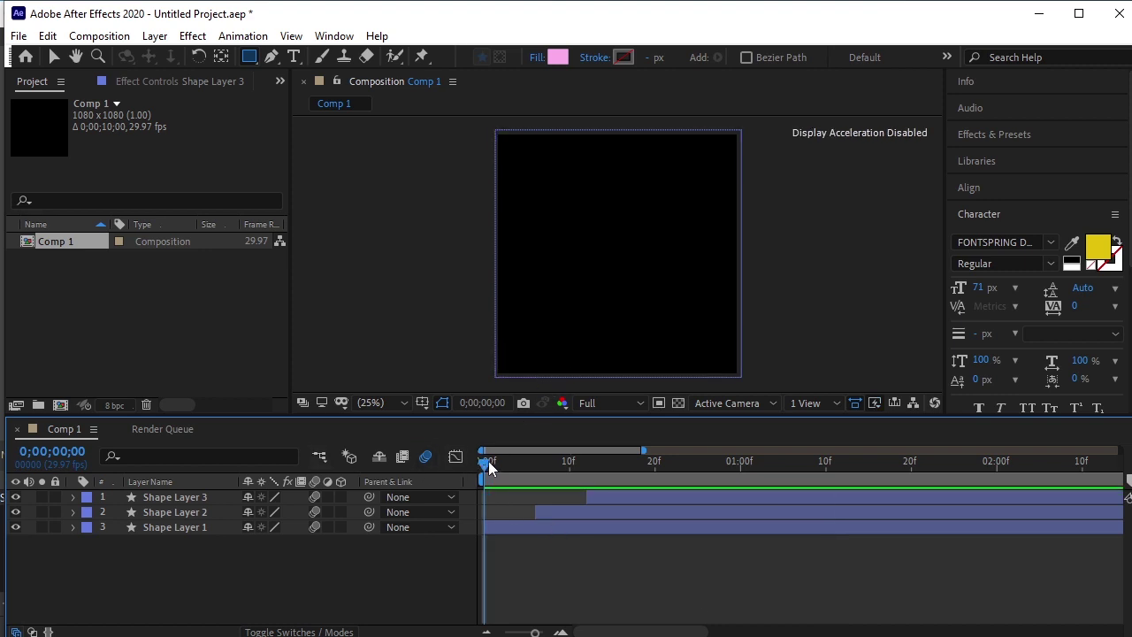
drag(490, 463, 608, 495)
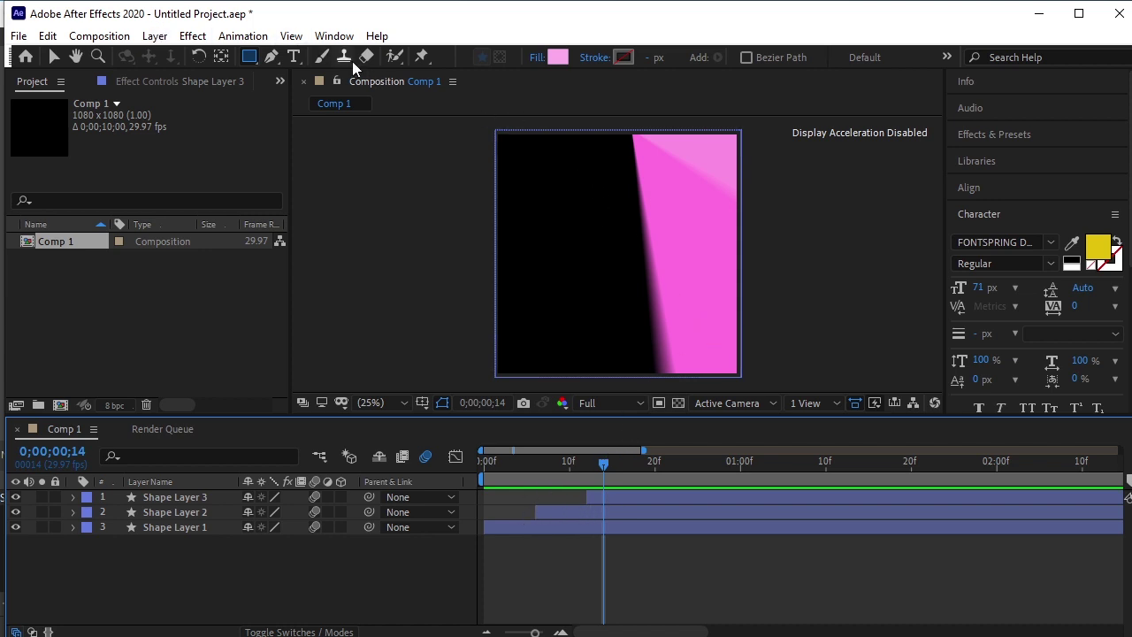
Create a text layer reading 'ace' with 'ILLUSTRATION' on the line below
click(290, 62)
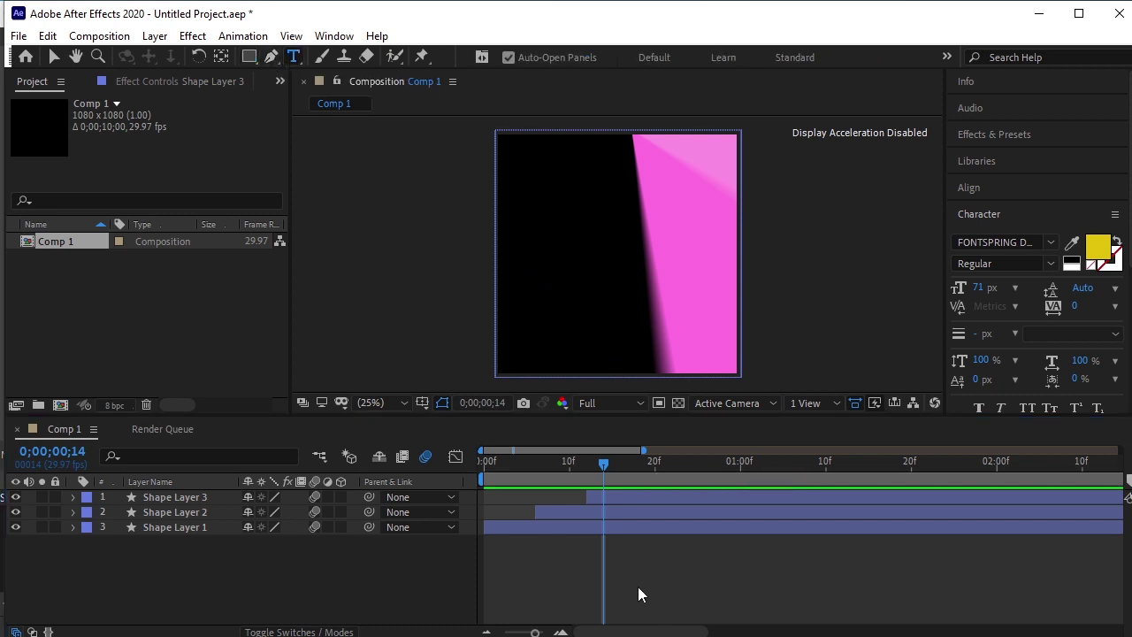
click(537, 220)
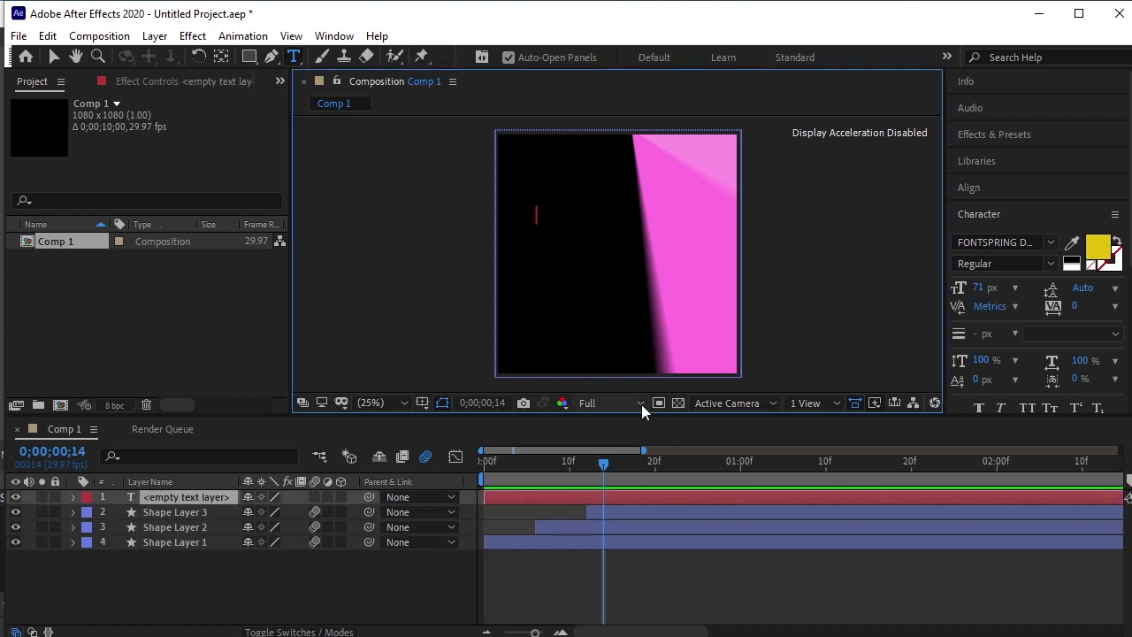
drag(641, 412, 649, 504)
scroll(545, 280, up, 7)
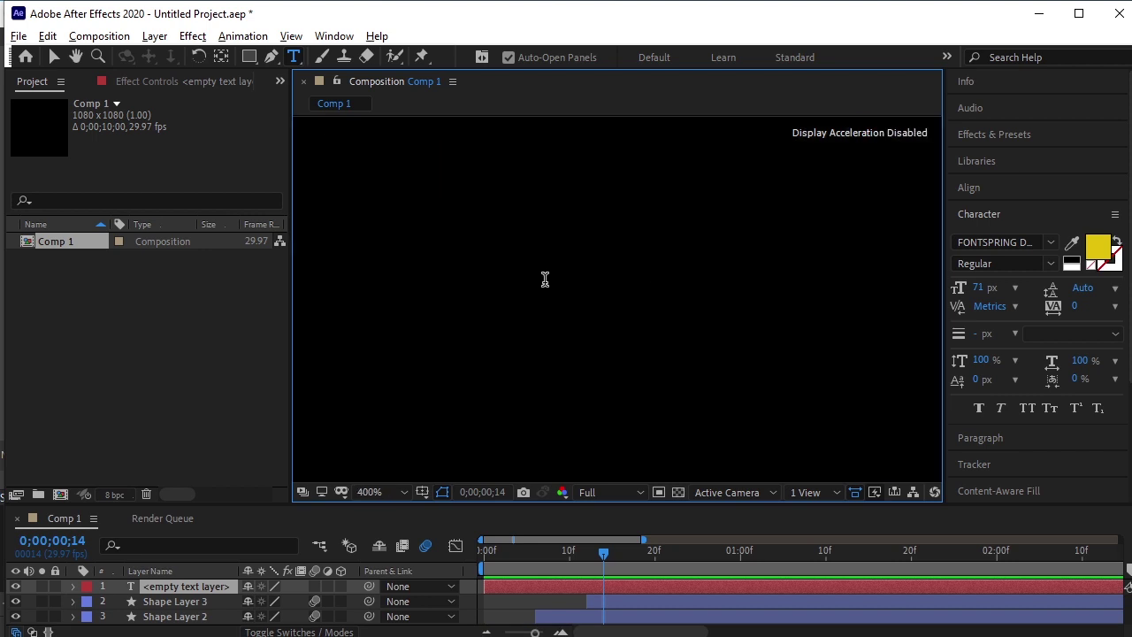
scroll(544, 279, down, 2)
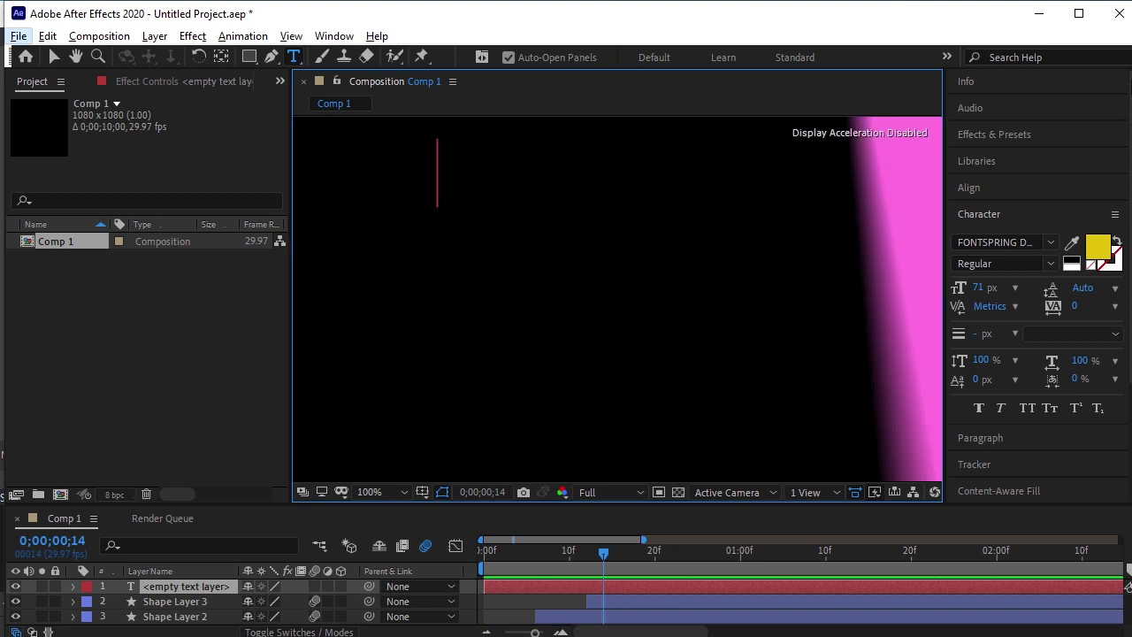
text(ace)
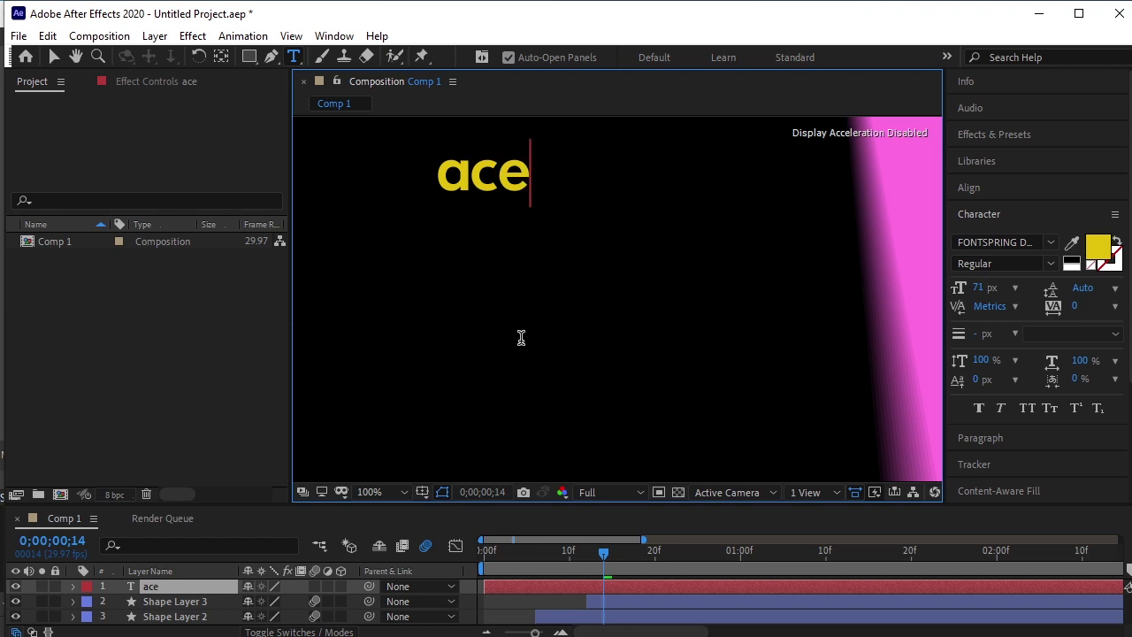
key(Return)
text(ILL)
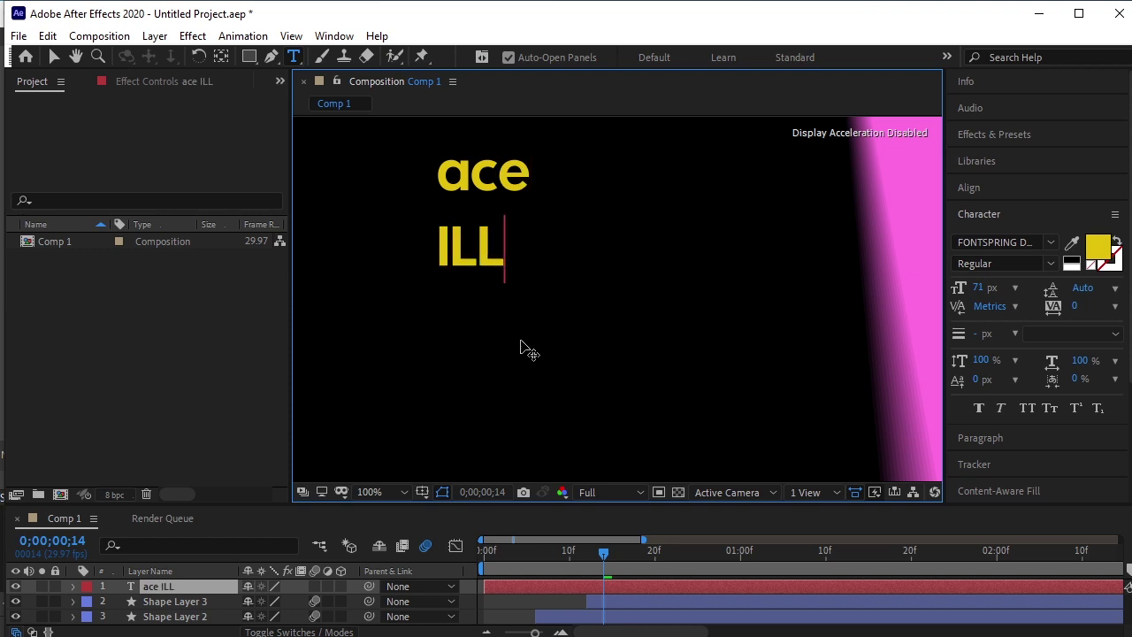
text(USTRATION)
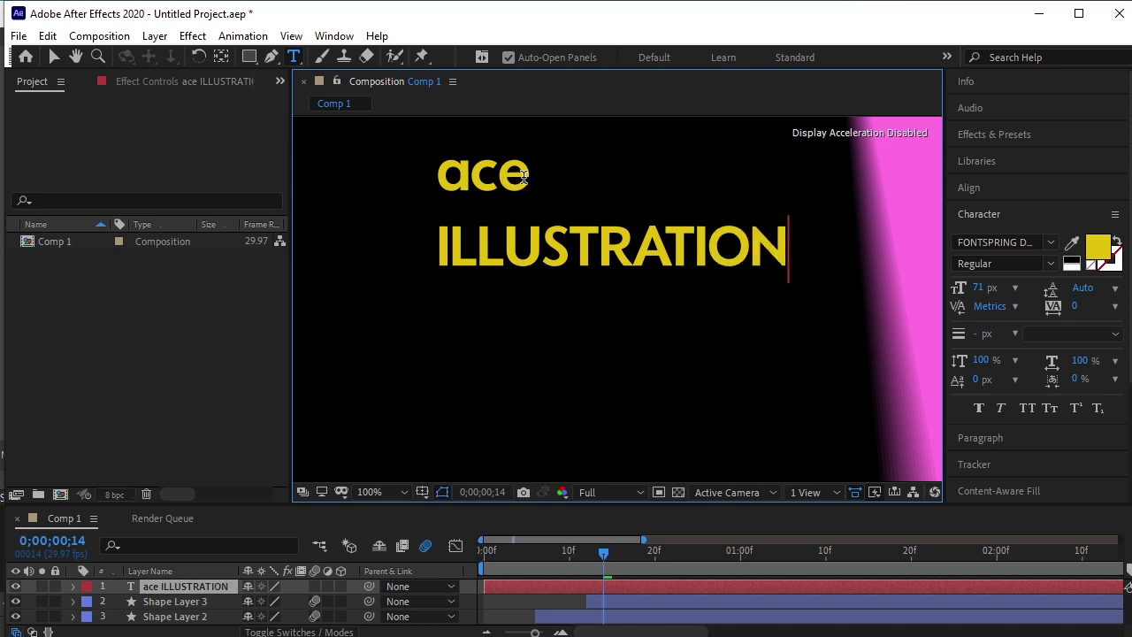
Size the word 'ace' to 123 px and set the whole text's leading to 60 px
drag(525, 175, 409, 165)
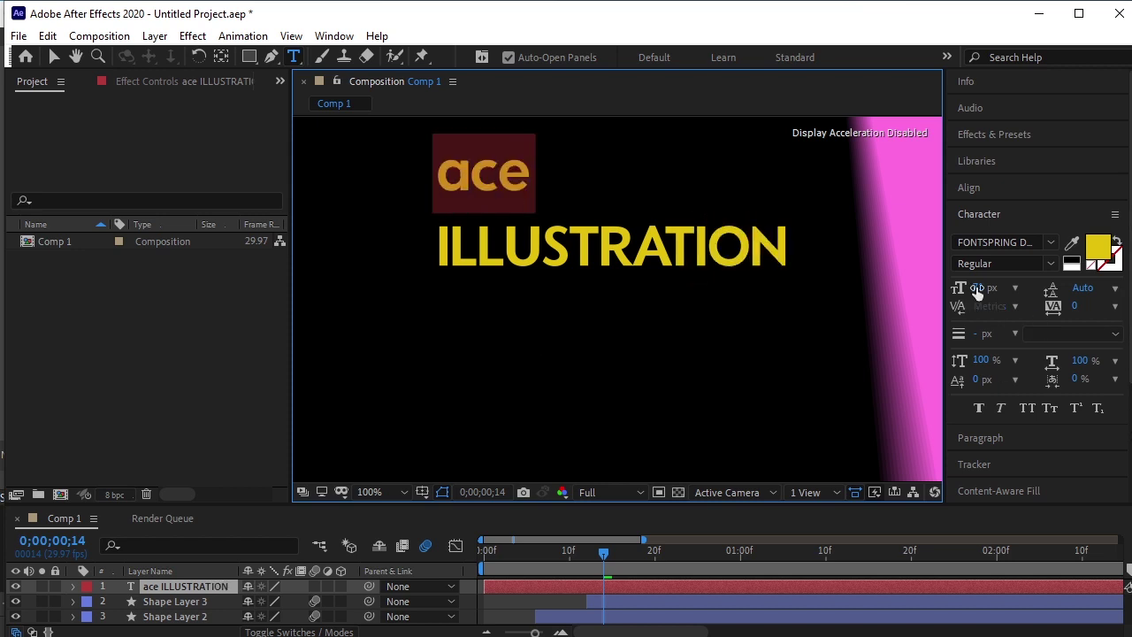
mouse_move(983, 289)
mouse_down()
mouse_move(1016, 285)
mouse_move(995, 292)
mouse_up()
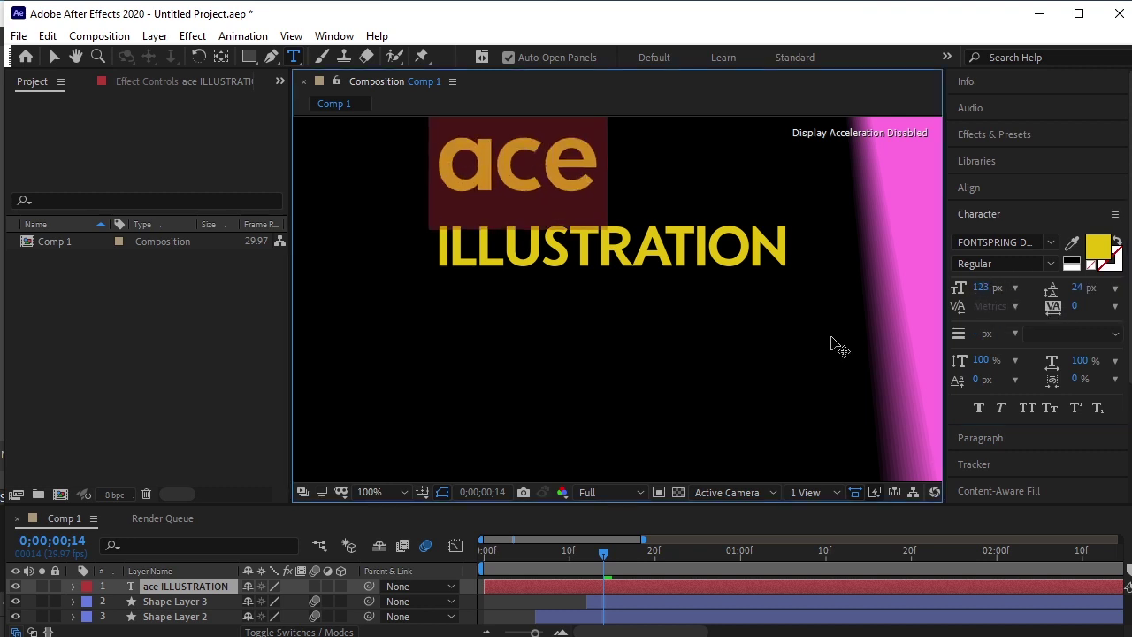
drag(788, 244, 438, 146)
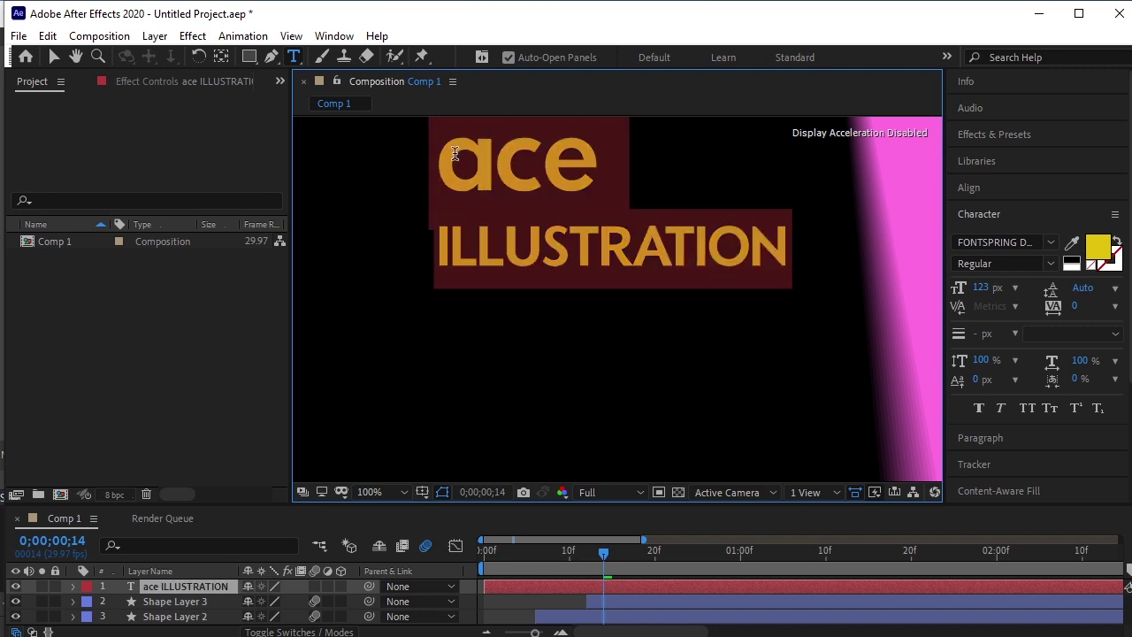
click(1116, 289)
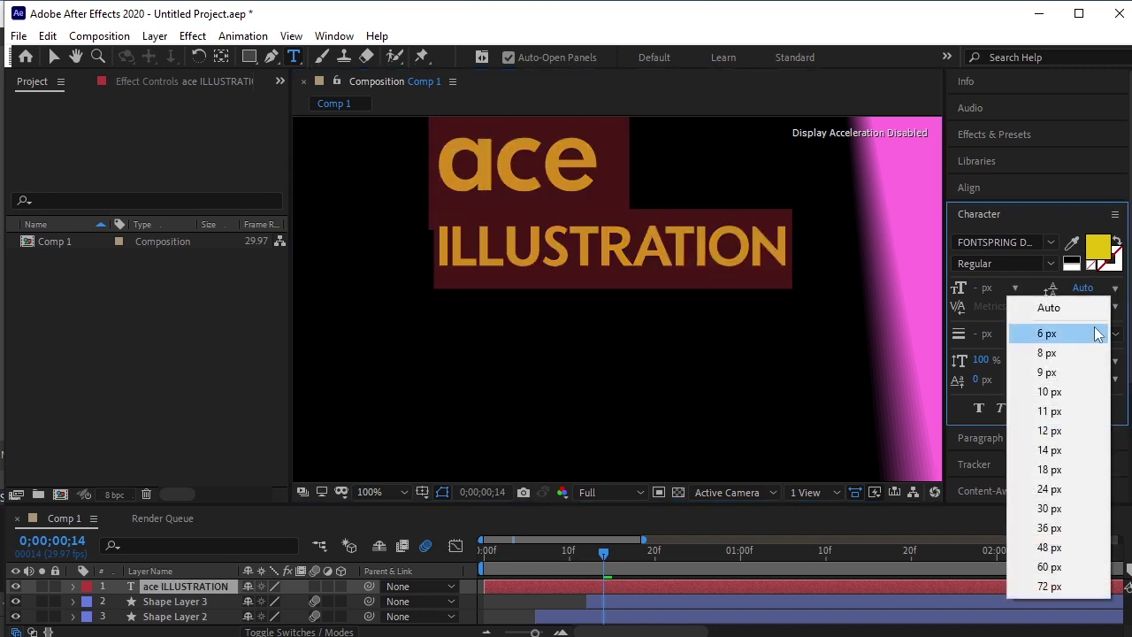
click(1084, 573)
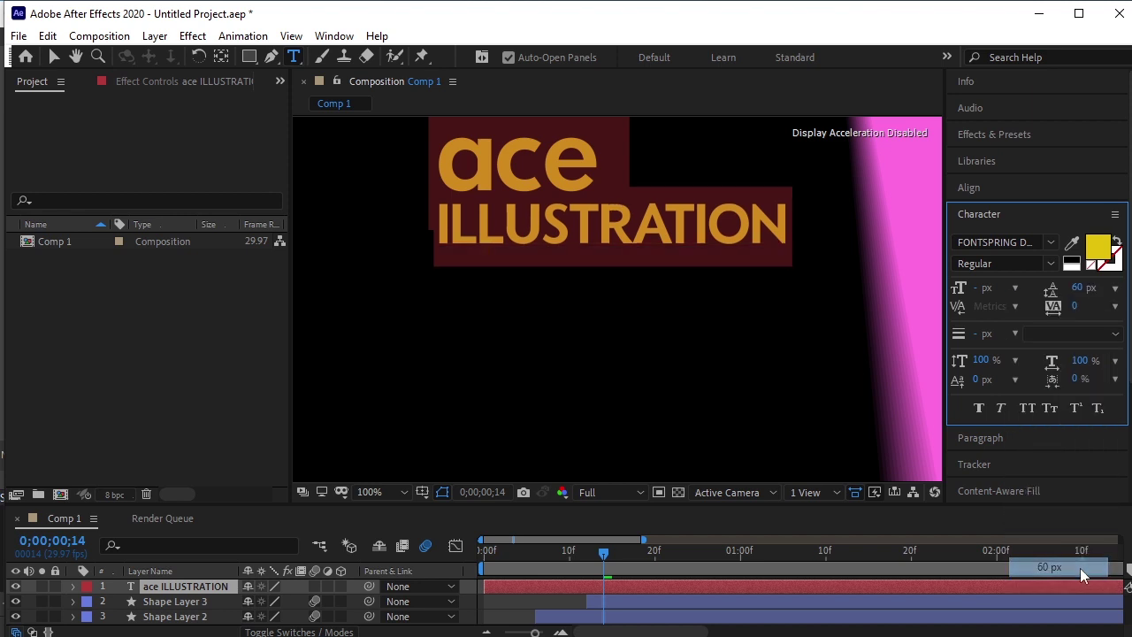
click(655, 387)
Centre the text layer horizontally and vertically in the composition, and fit the viewer to the comp
click(1024, 189)
click(993, 232)
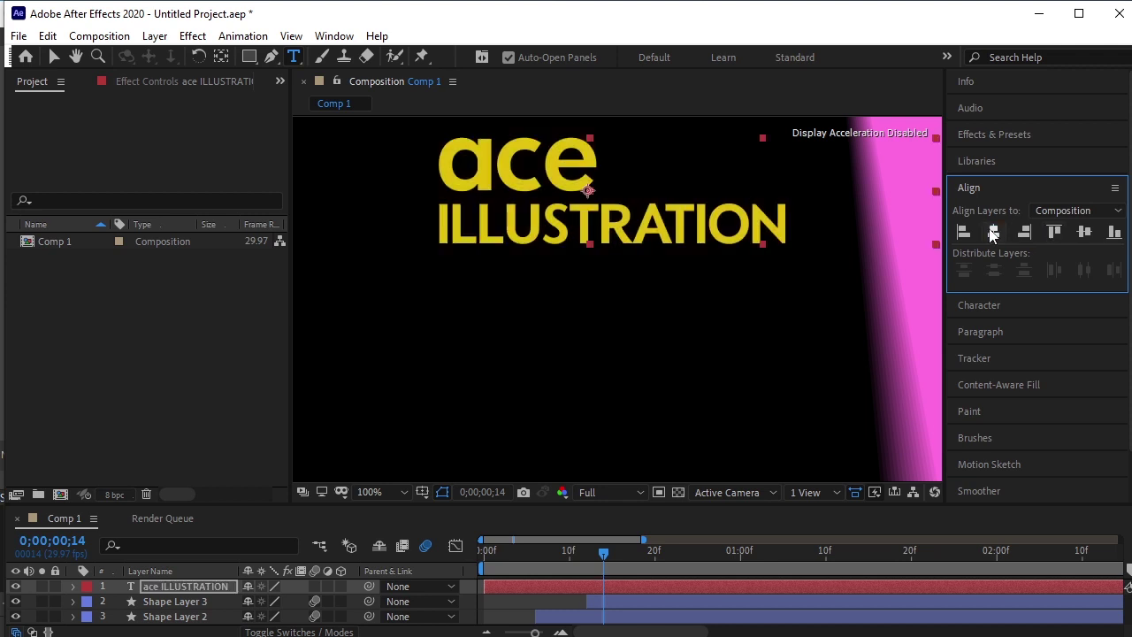
key(Caps_Lock)
click(1087, 233)
key(Caps_Lock)
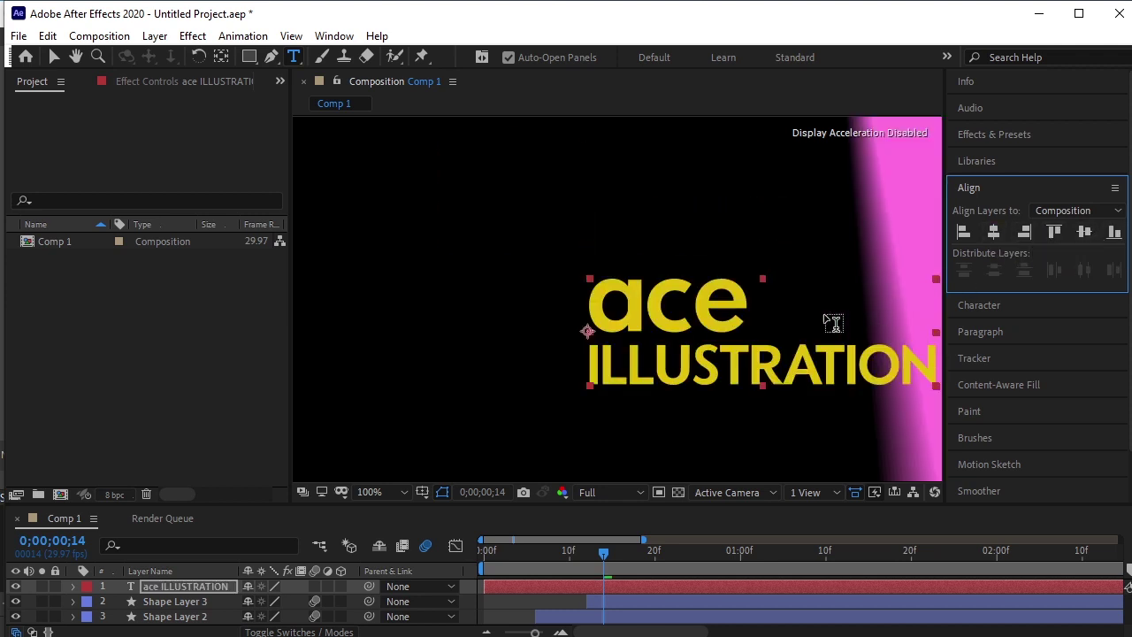
click(372, 490)
click(390, 516)
Centre-justify the two text lines and re-centre the layer horizontally in the composition
click(1043, 333)
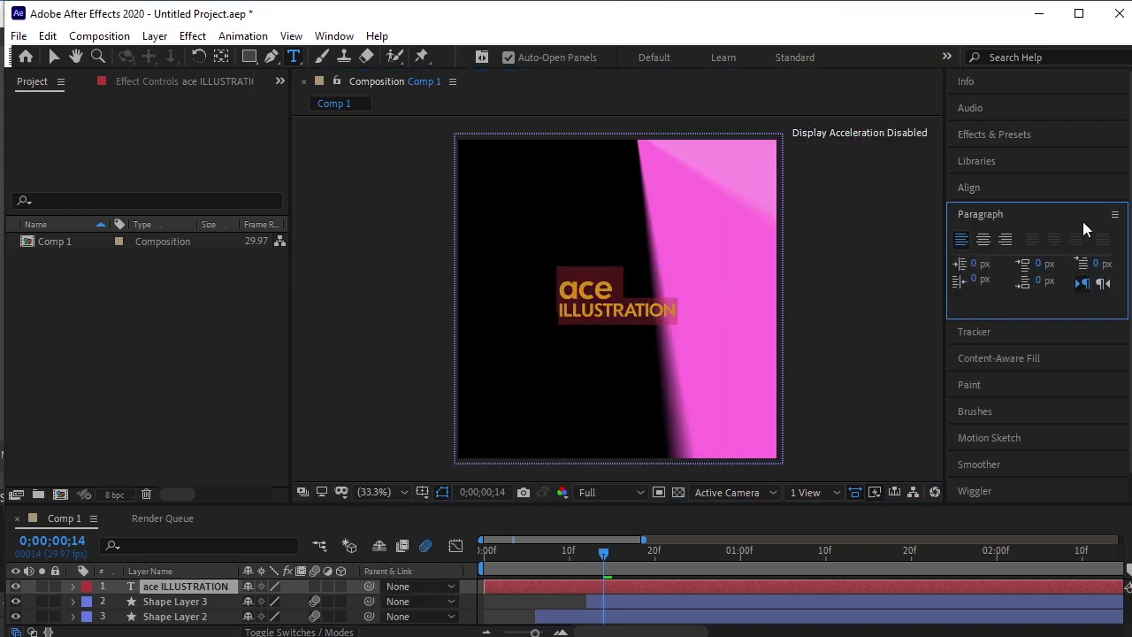
click(983, 239)
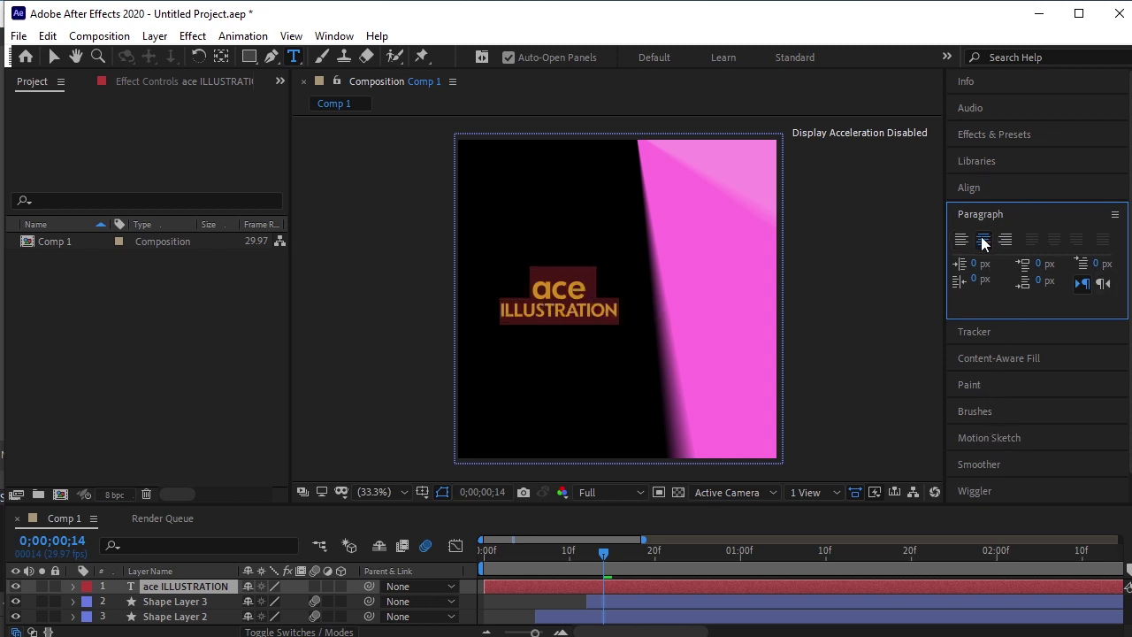
click(967, 187)
click(993, 231)
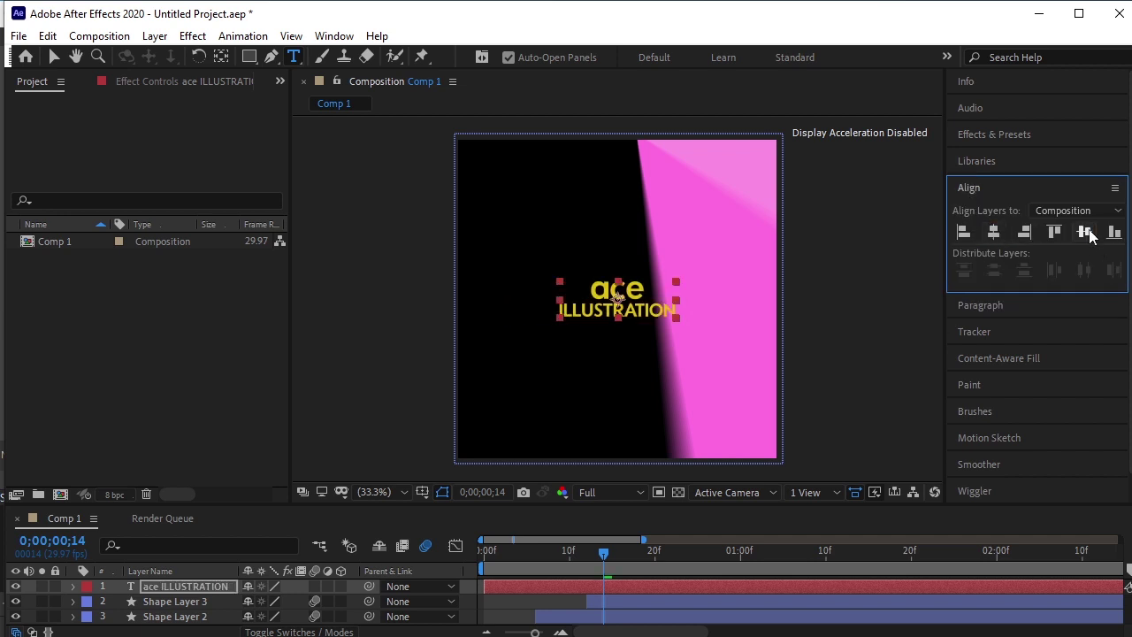
Change the title text colour to white in the Character panel, then select the word ILLUSTRATION
click(334, 35)
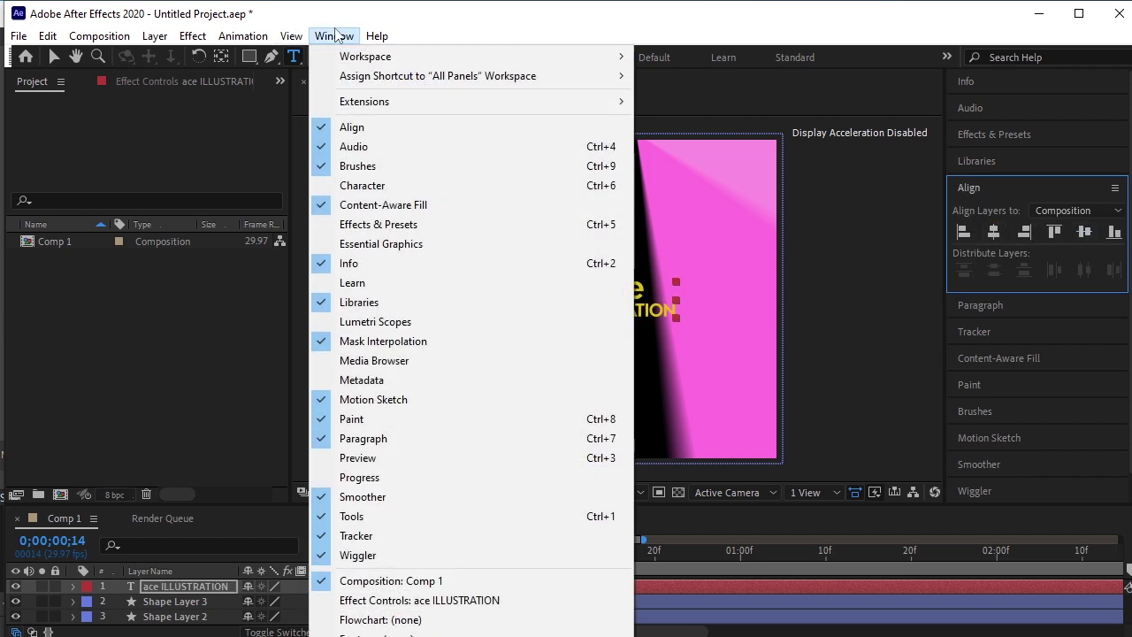
click(416, 184)
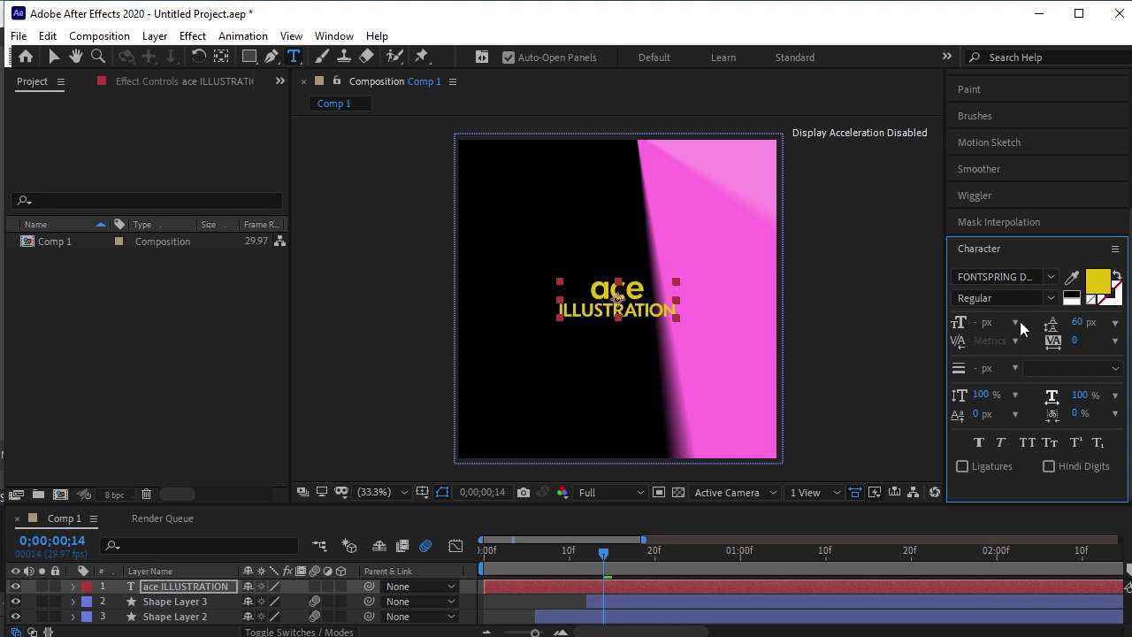
click(1097, 281)
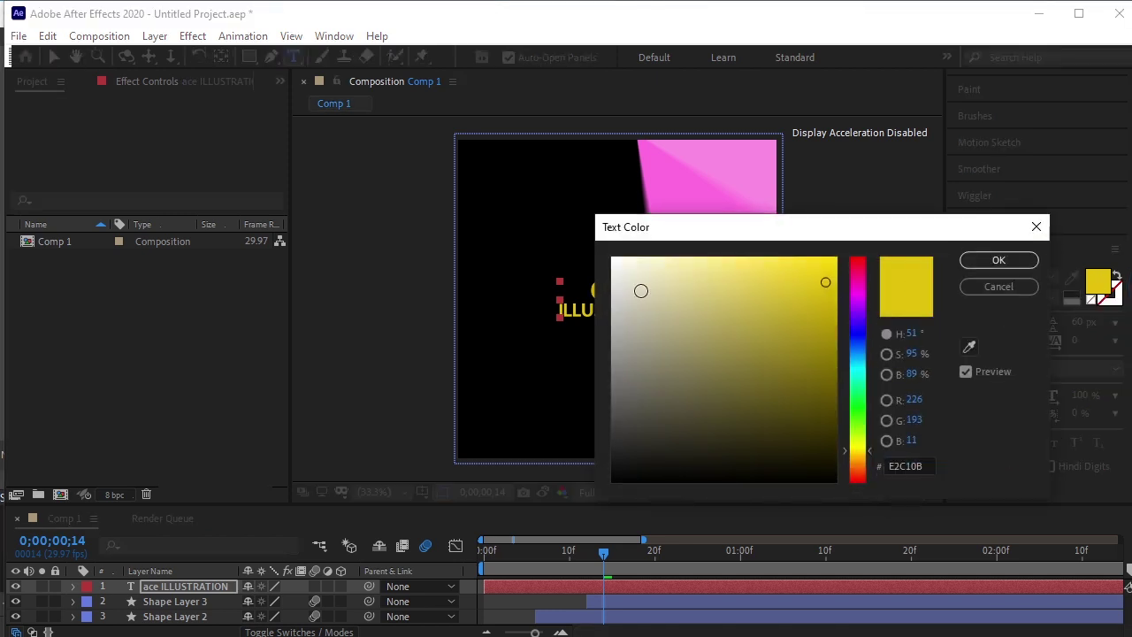
drag(640, 290, 587, 240)
click(996, 264)
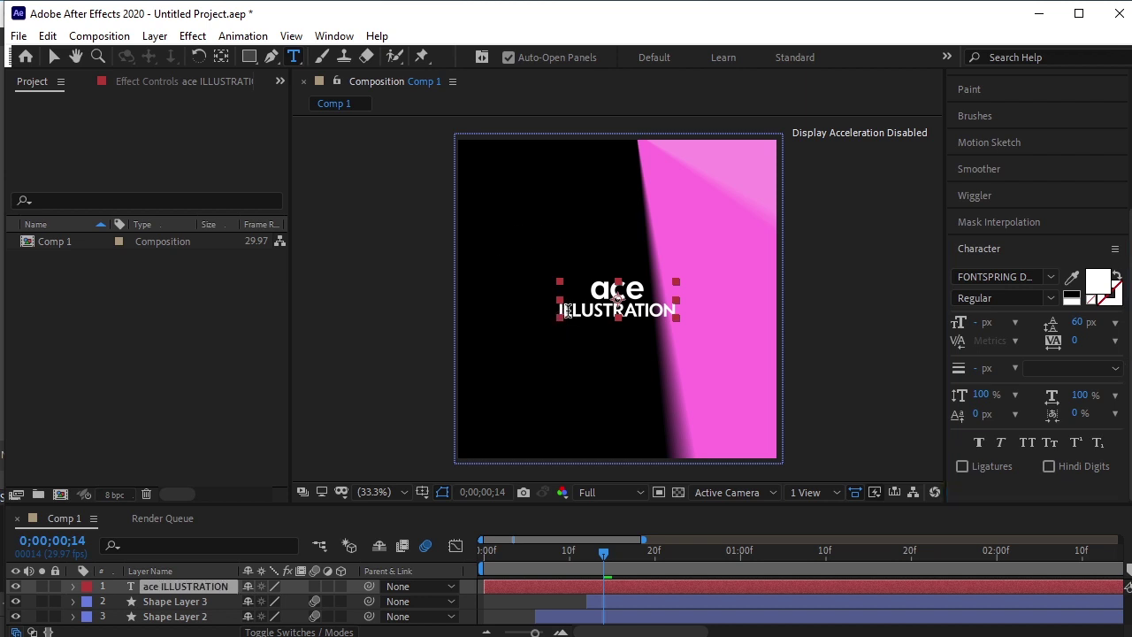
drag(561, 310, 692, 315)
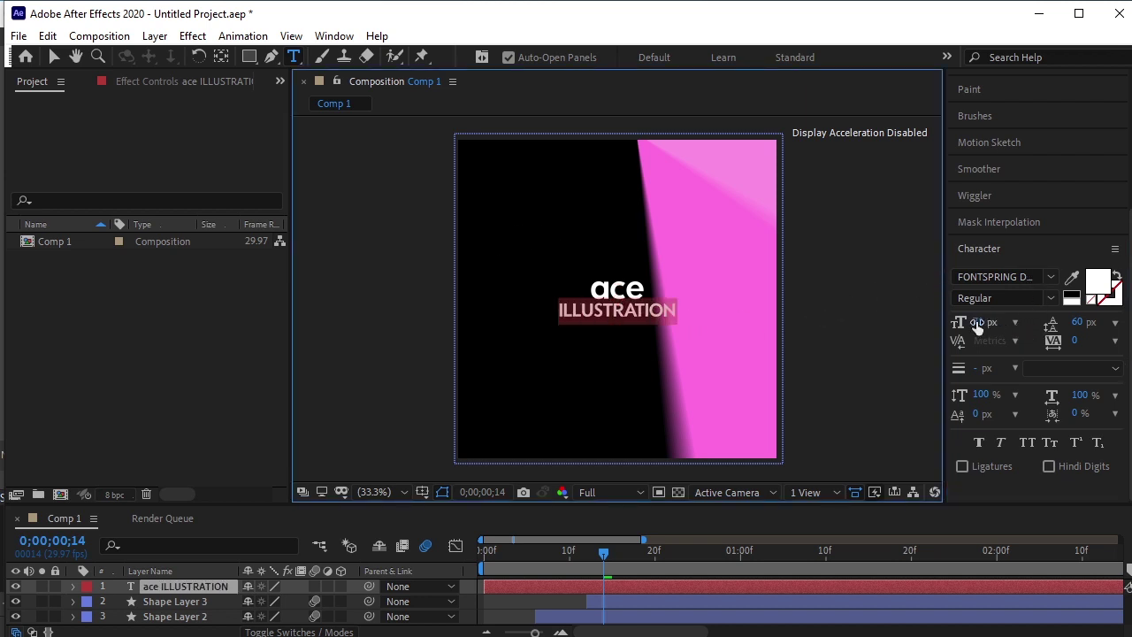
Increase ILLUSTRATION's font size, make 'ace' much larger (about 264 px), then exit text editing
drag(980, 319, 1021, 326)
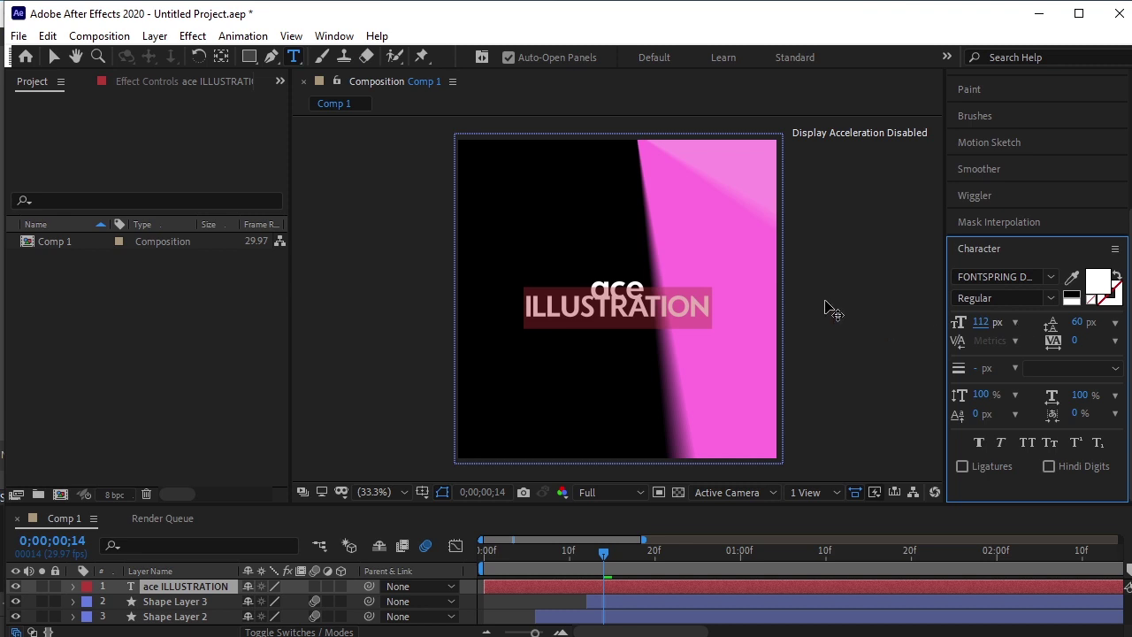
drag(595, 288, 652, 291)
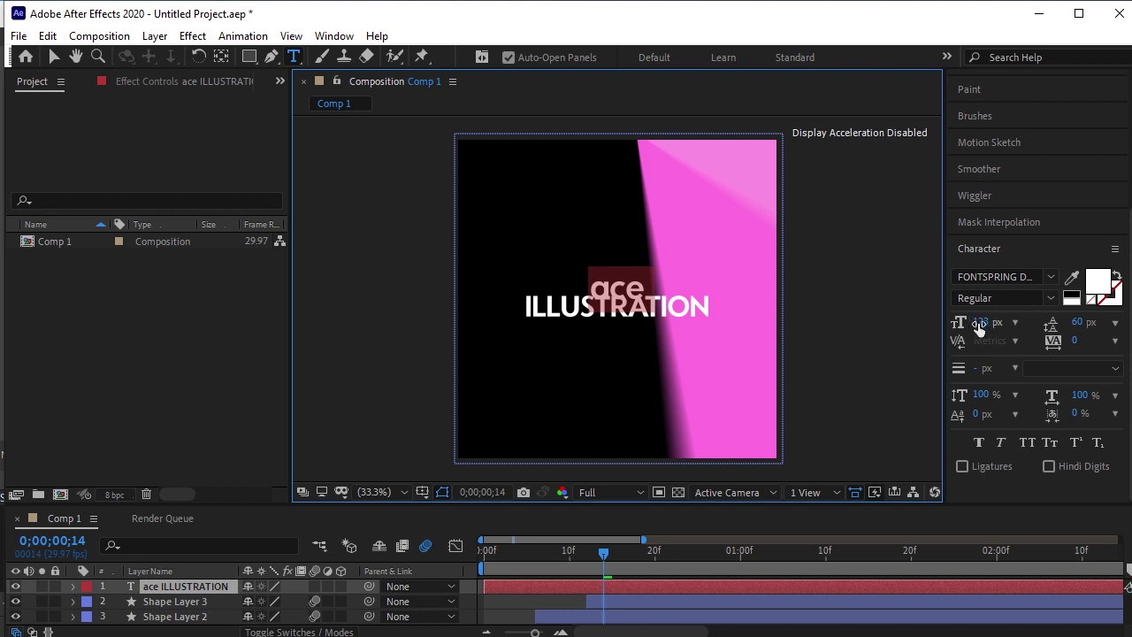
drag(980, 322, 1127, 347)
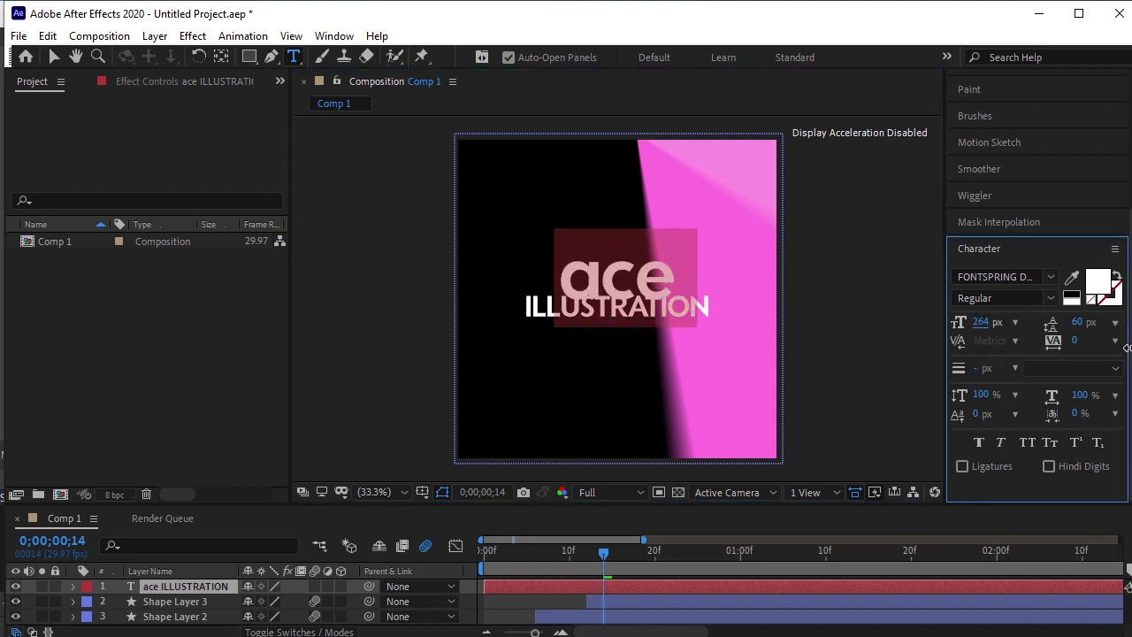
click(512, 453)
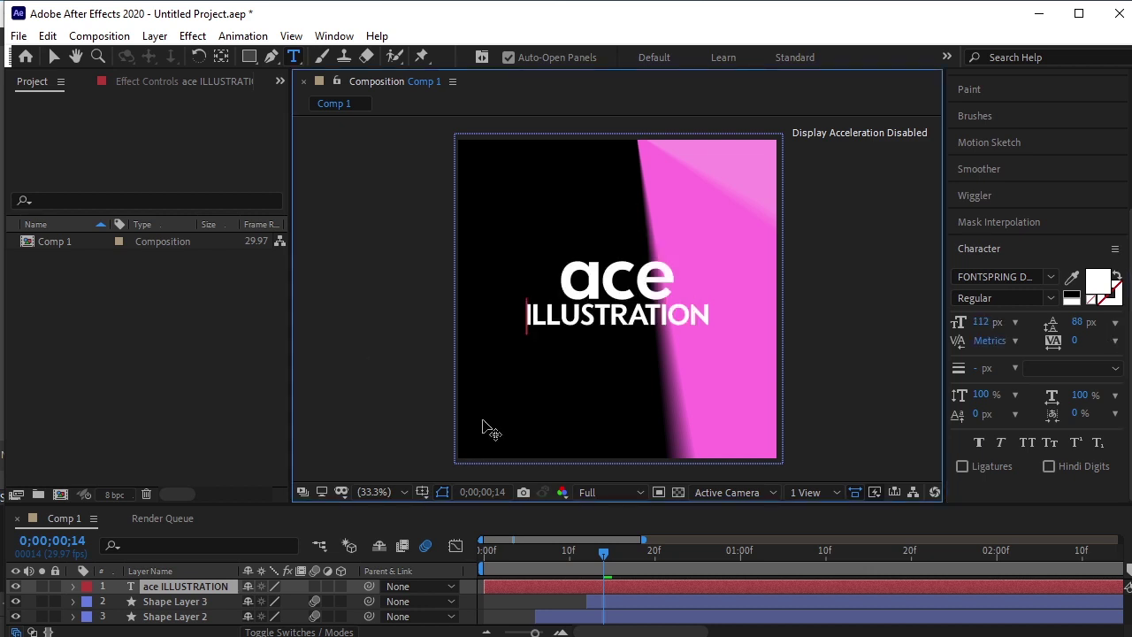
drag(606, 553, 622, 555)
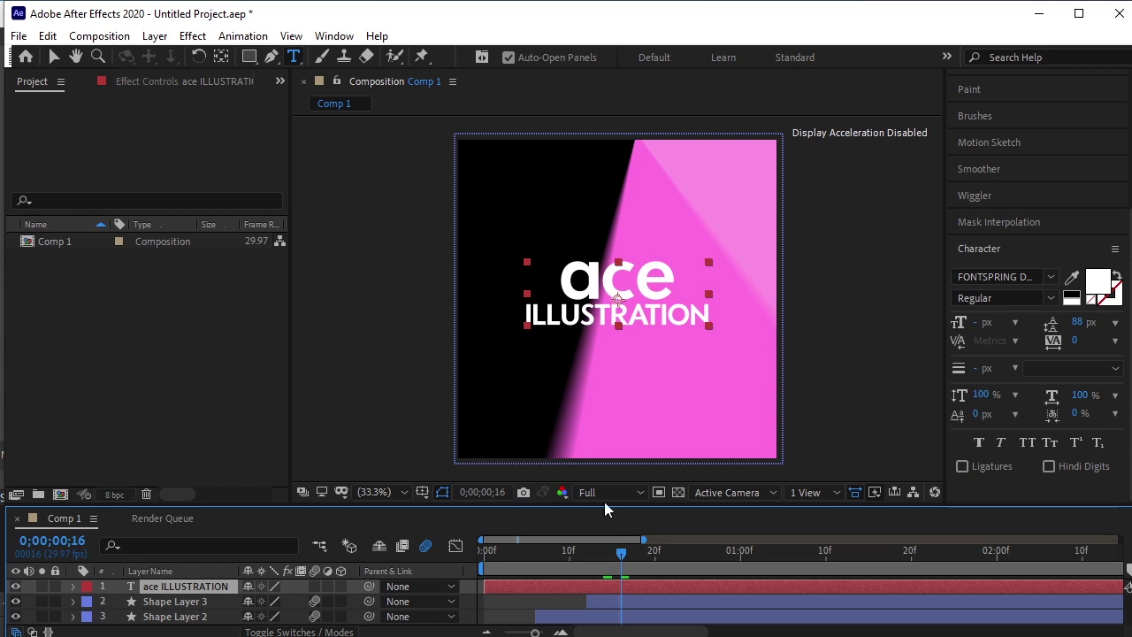
Enlarge the timeline panel, rewind to frame 0, and play then stop a preview
drag(606, 504, 609, 405)
click(608, 461)
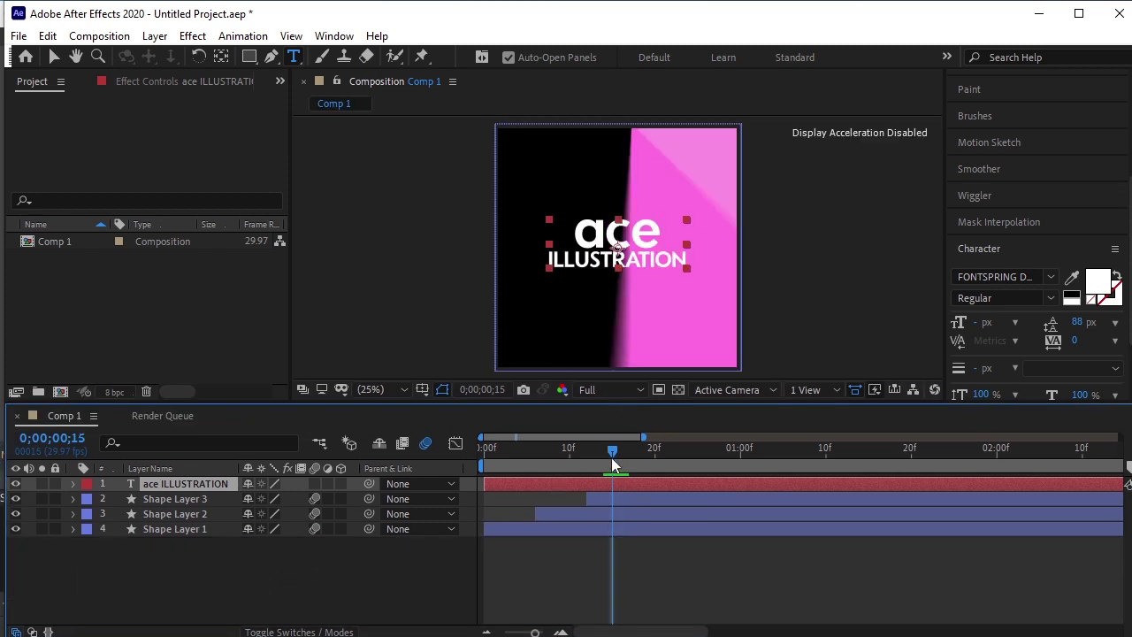
drag(608, 460, 452, 482)
key(space)
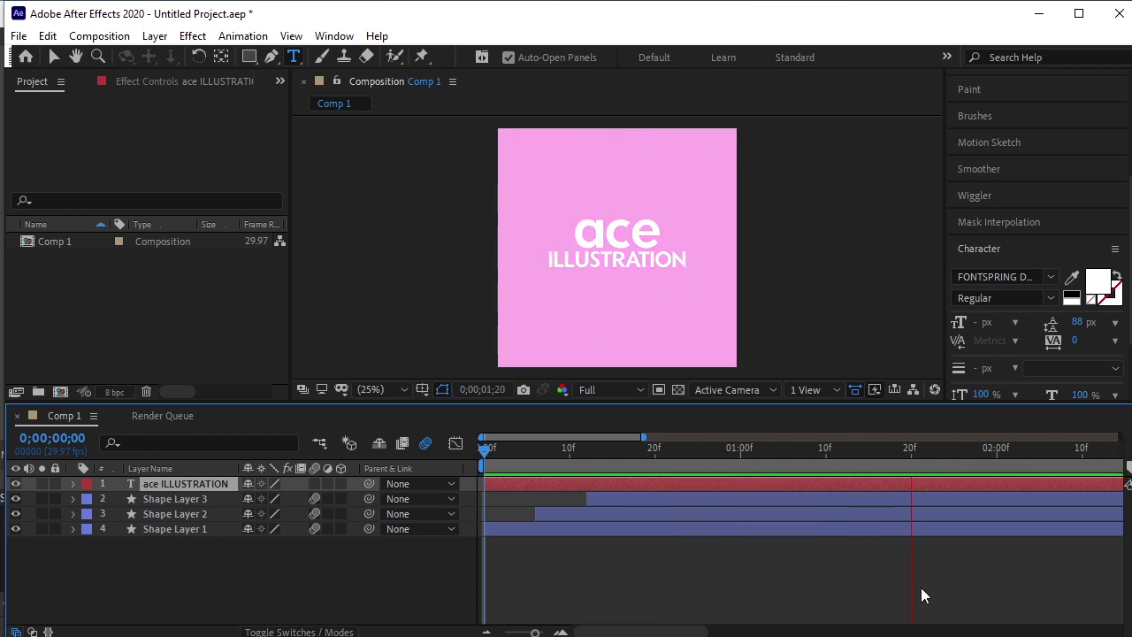
key(space)
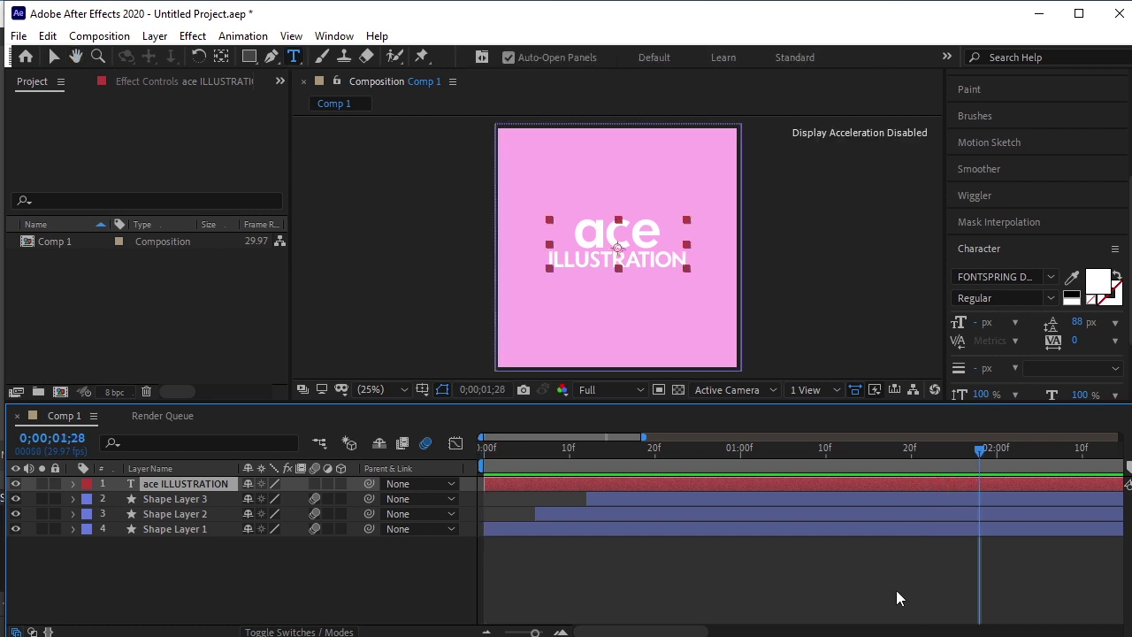
Change Comp 1's duration in Composition Settings from 0;00;10;00 to 0;00;30;00
click(125, 40)
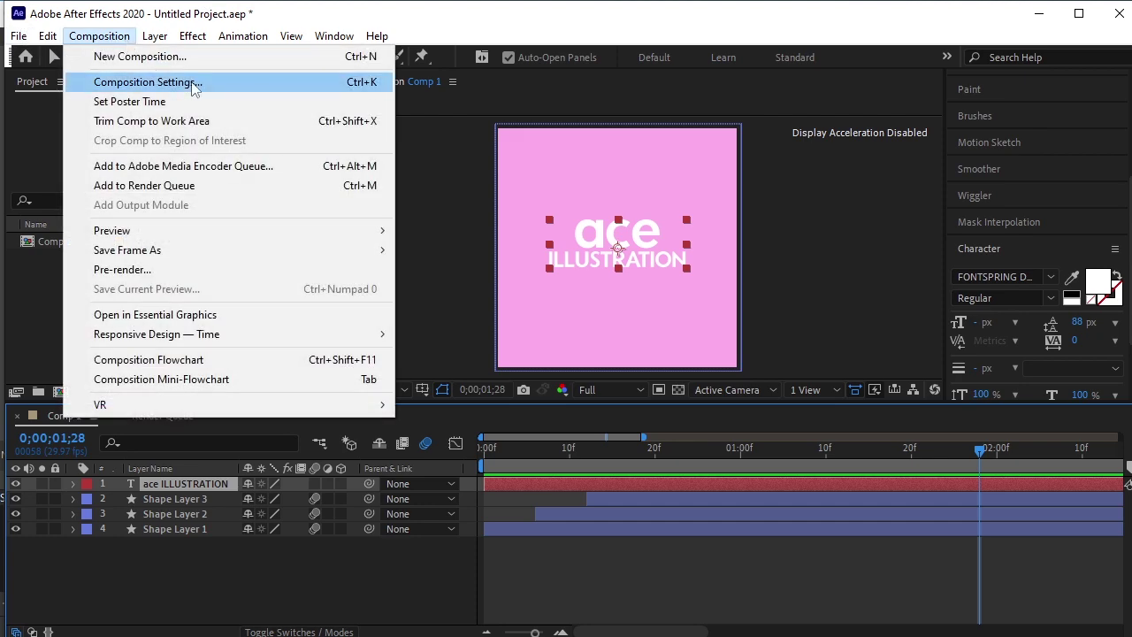
click(253, 82)
click(466, 415)
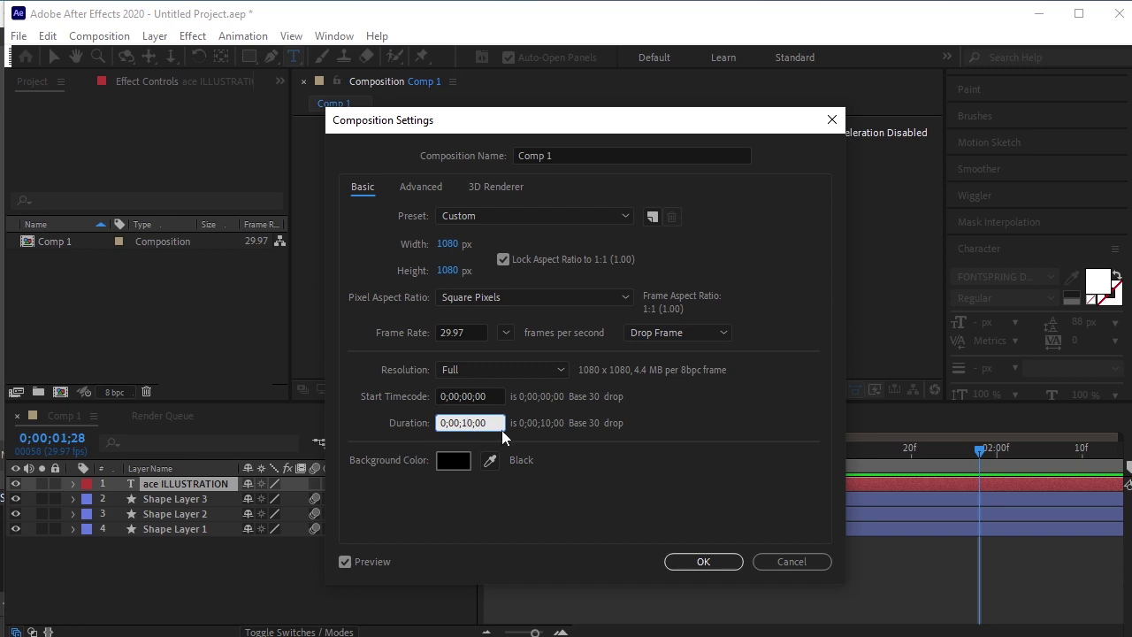
key(BackSpace)
text(3)
click(712, 561)
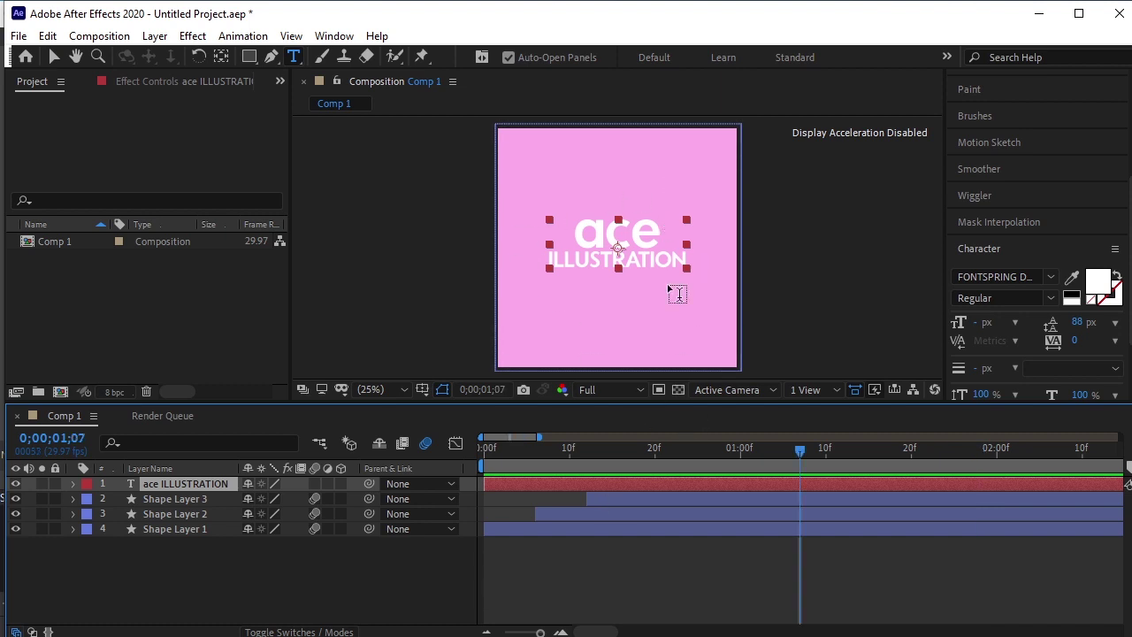
Drag Shape Layer 3 below Shape Layer 2, start its bar at 0, and rewind the playhead
click(208, 497)
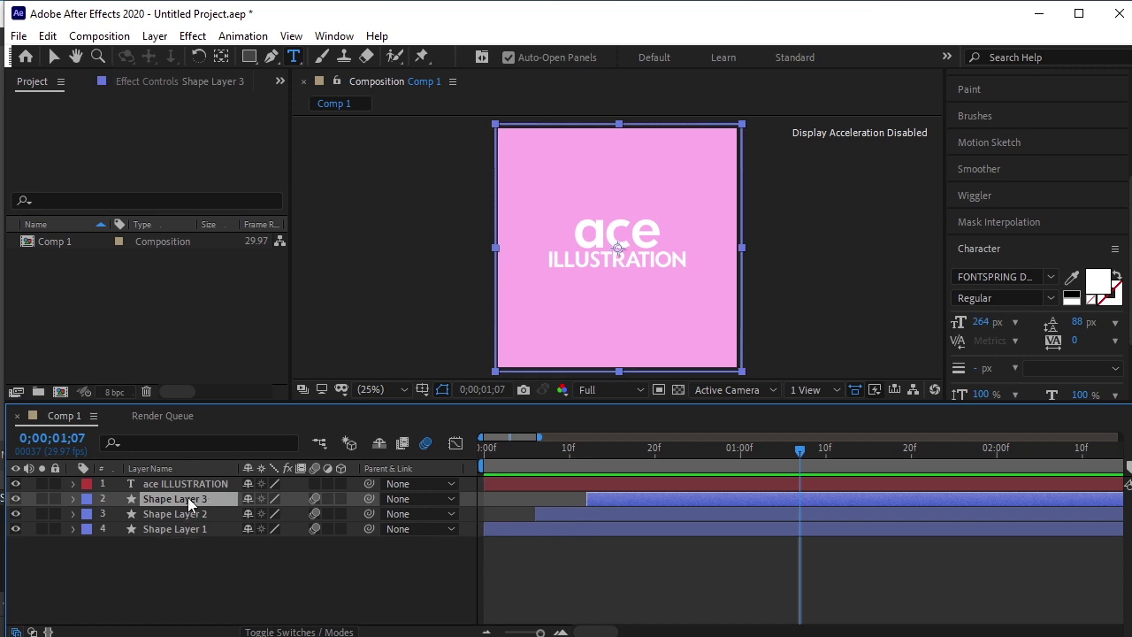
drag(189, 501, 204, 525)
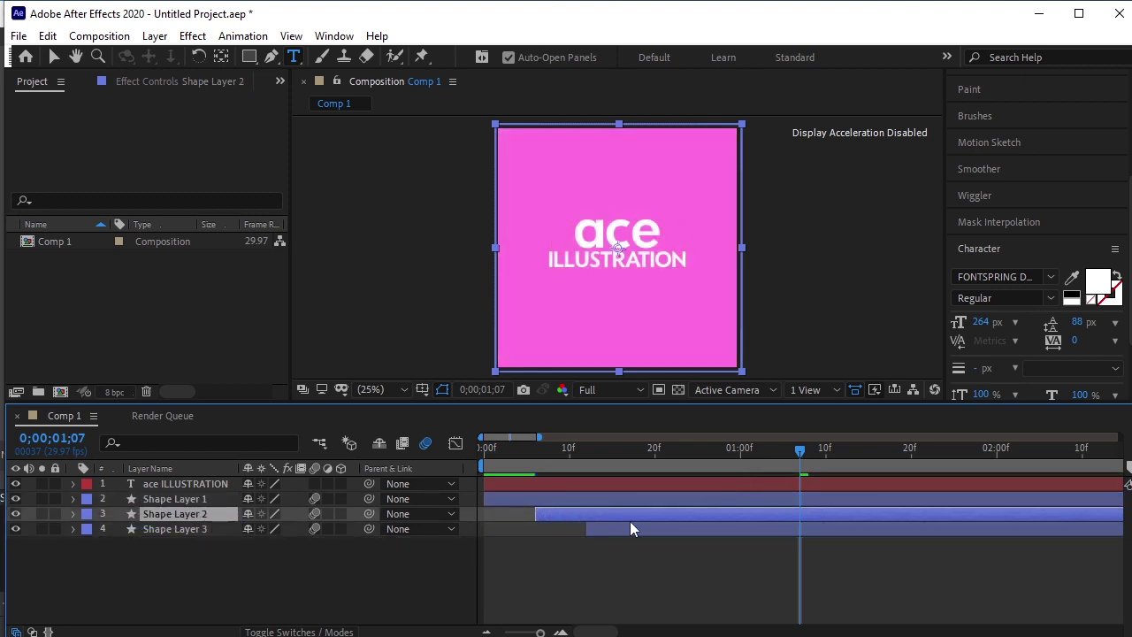
drag(648, 531, 616, 496)
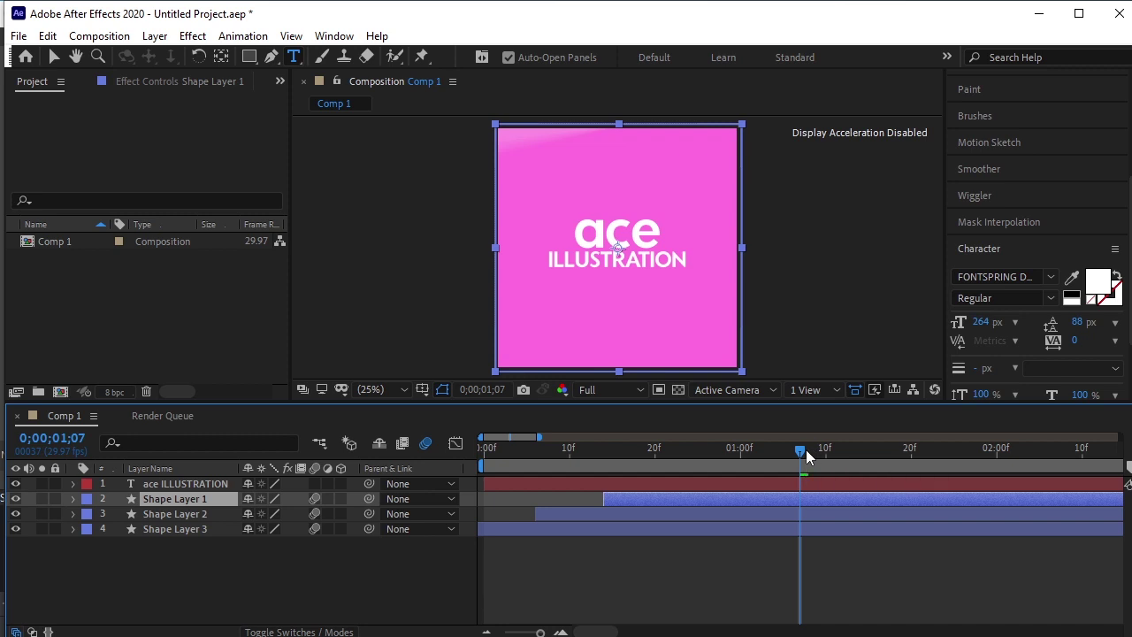
drag(802, 449, 359, 466)
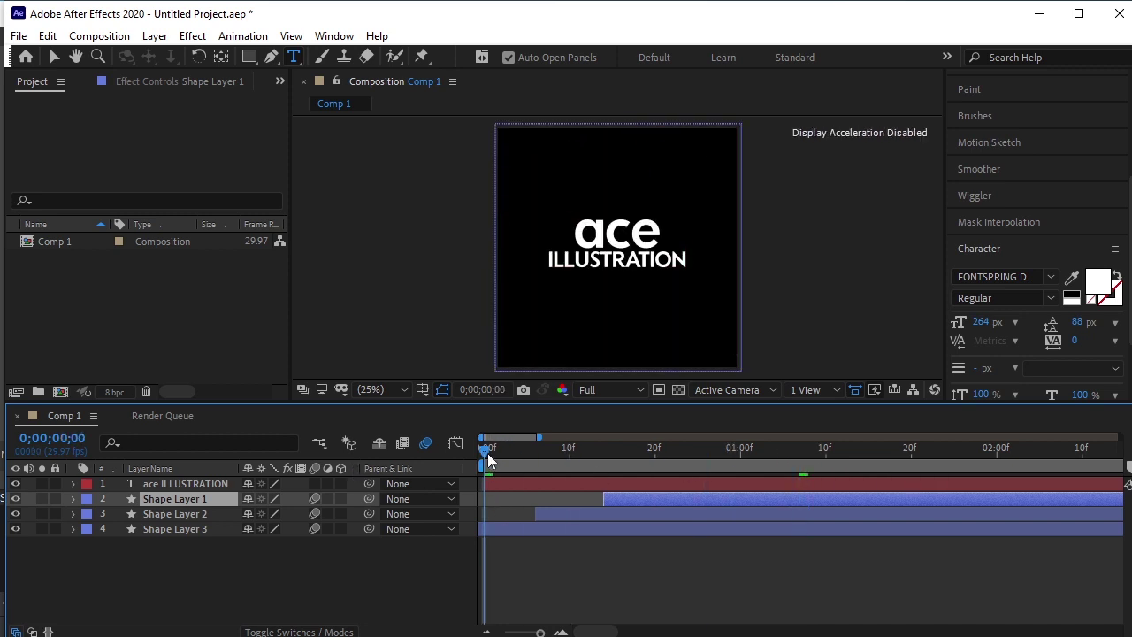
key(space)
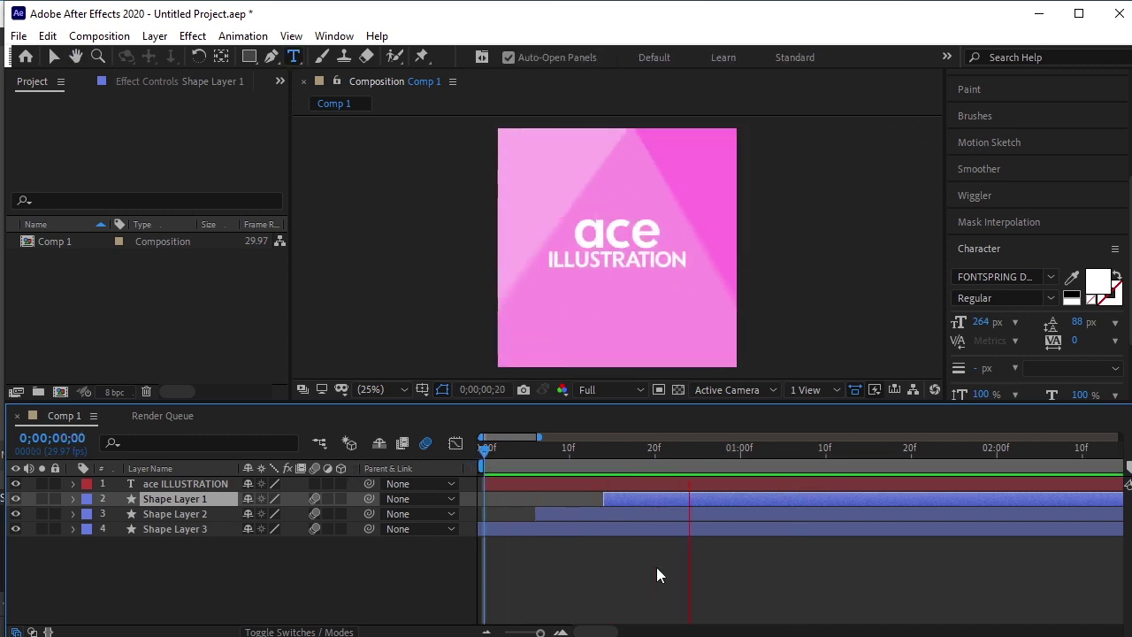
click(1016, 458)
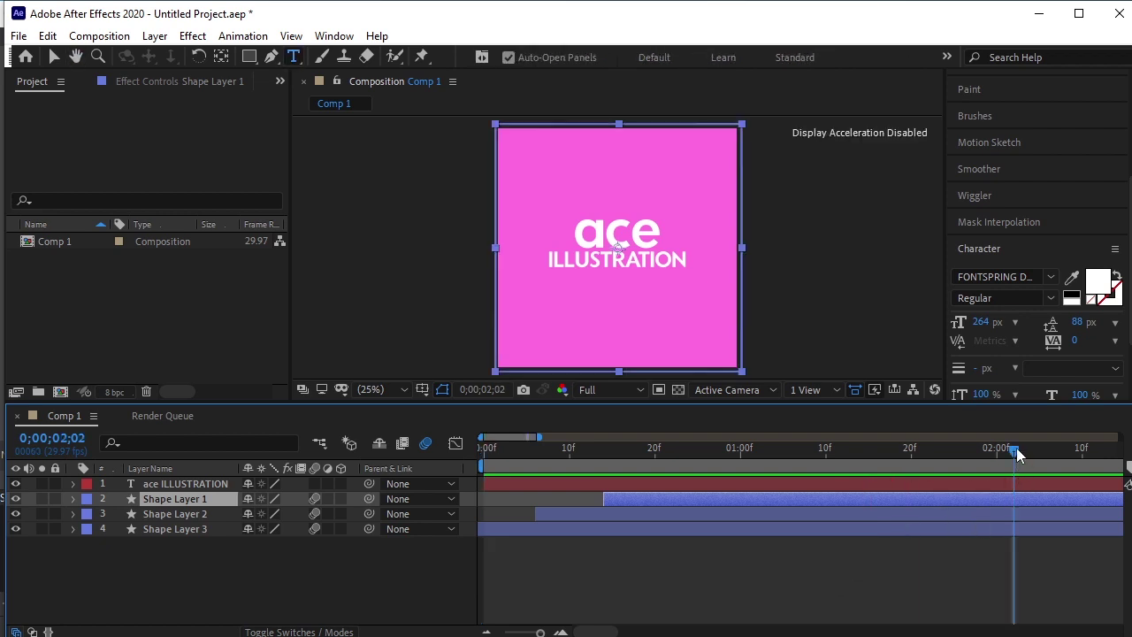
drag(1013, 448, 818, 533)
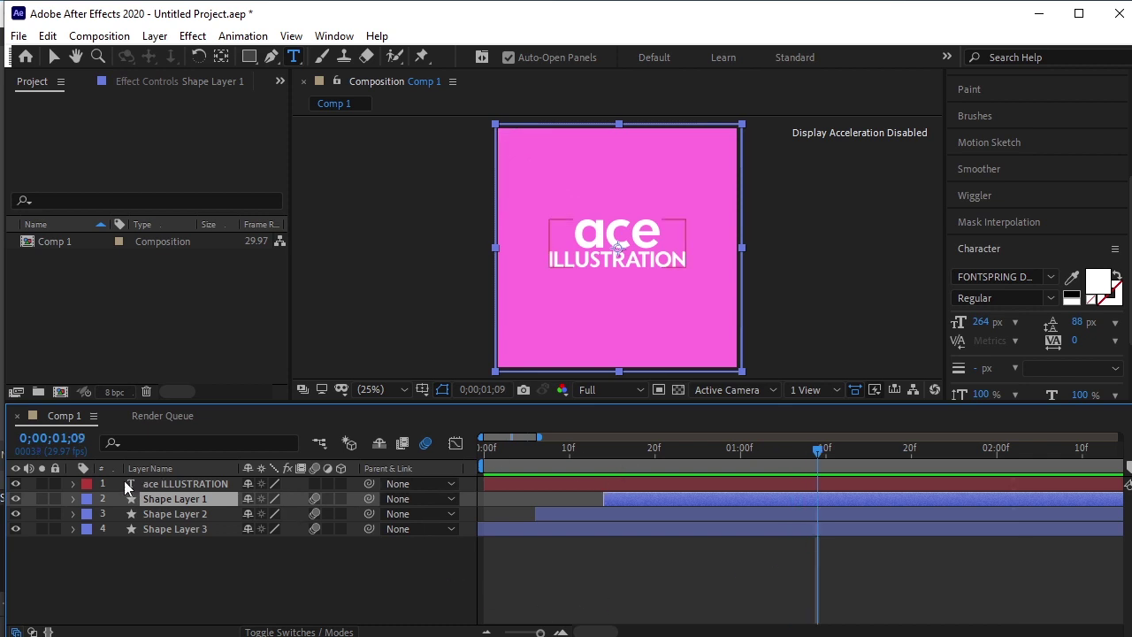
Add a 0% Scale keyframe on the title layer at 0;00;01;09
click(208, 482)
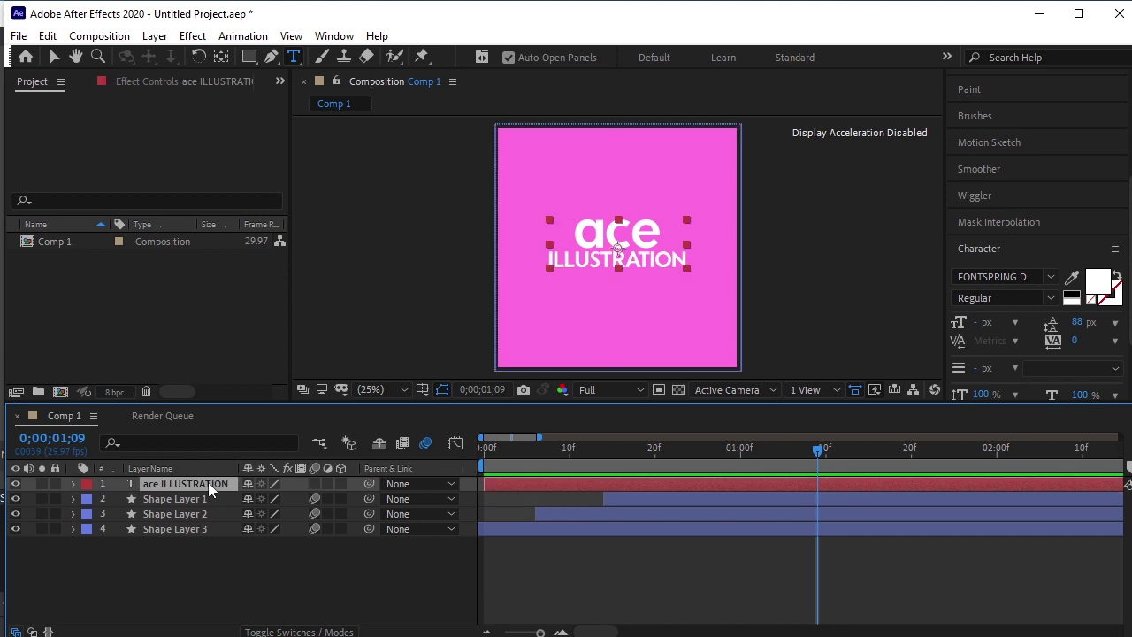
key(s)
click(118, 498)
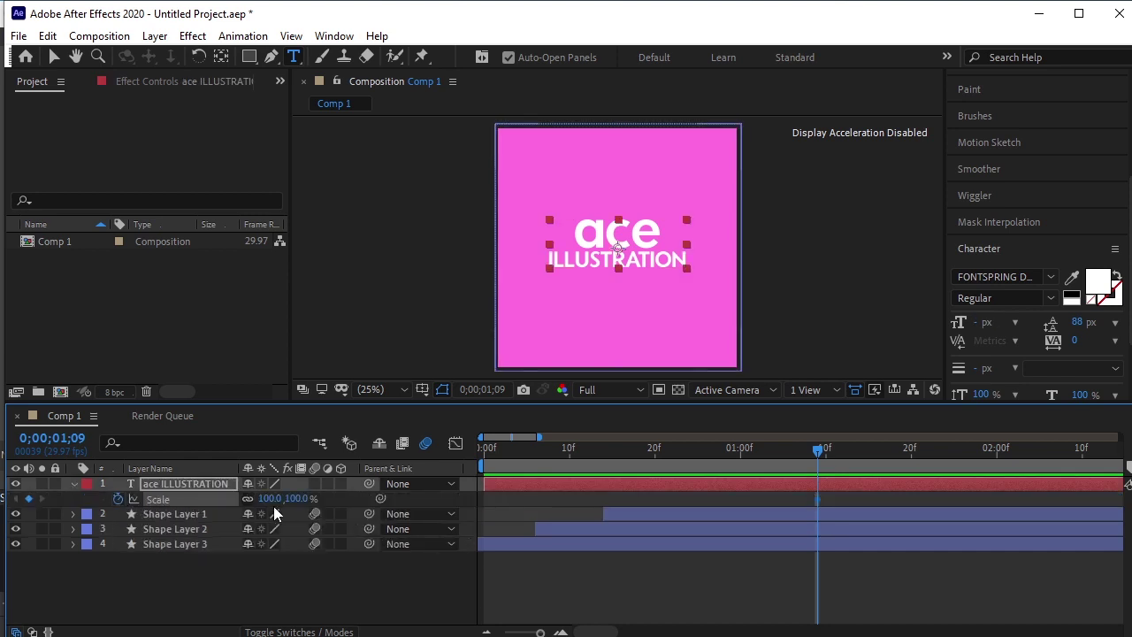
drag(285, 499, 155, 501)
click(305, 498)
text(0)
click(338, 571)
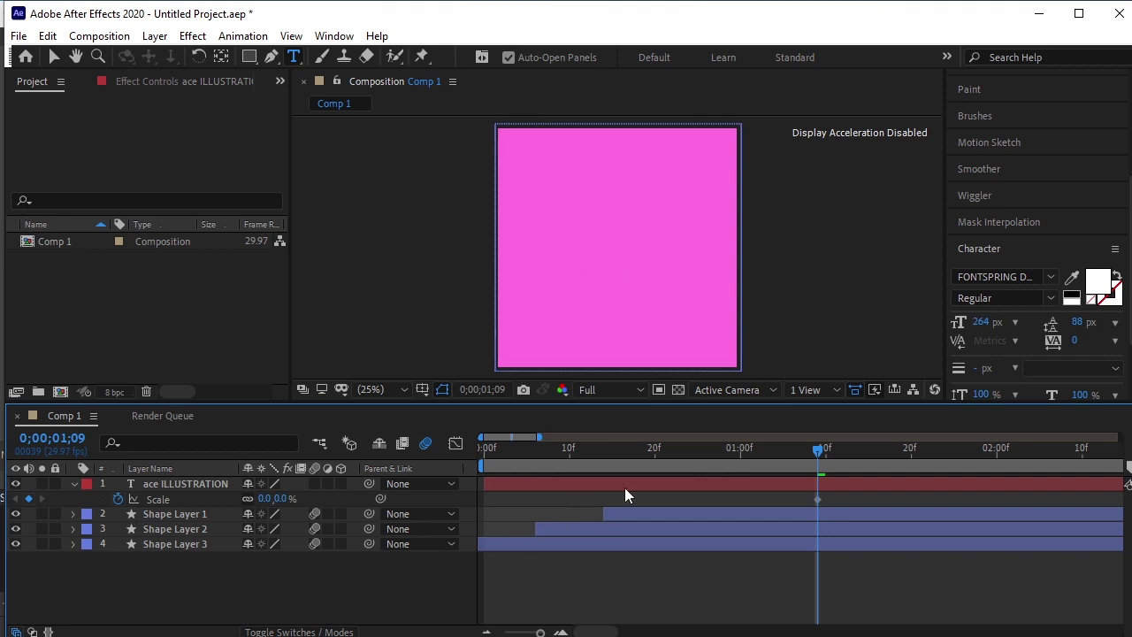
Two frames later, at 0;00;01;11, add a 100% Scale keyframe
drag(819, 460, 838, 460)
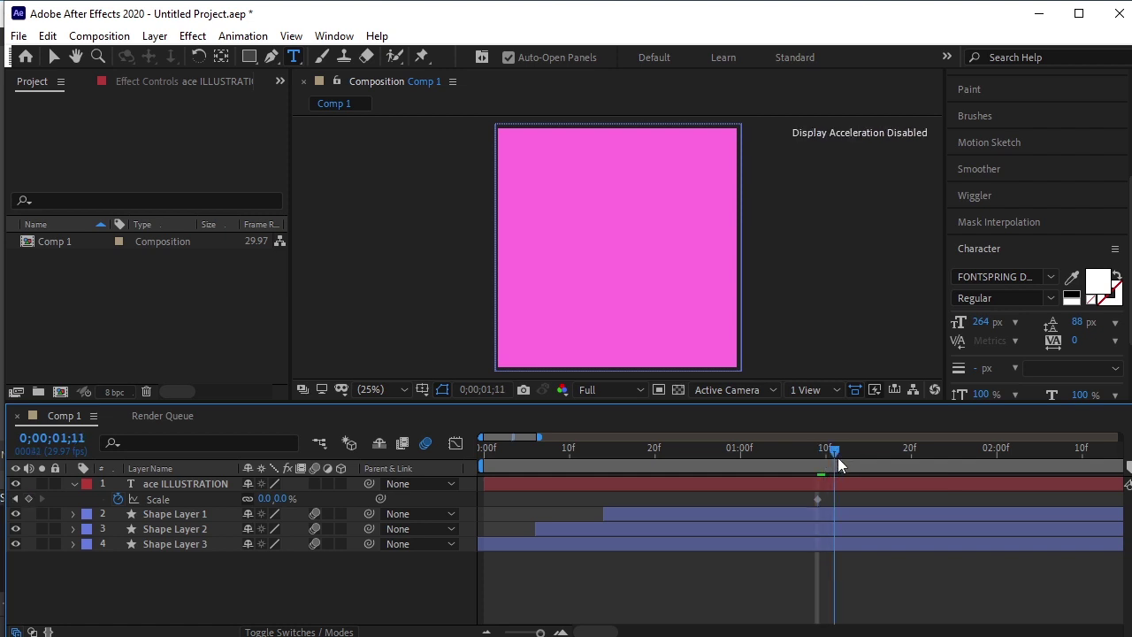
click(282, 500)
text(100)
key(Return)
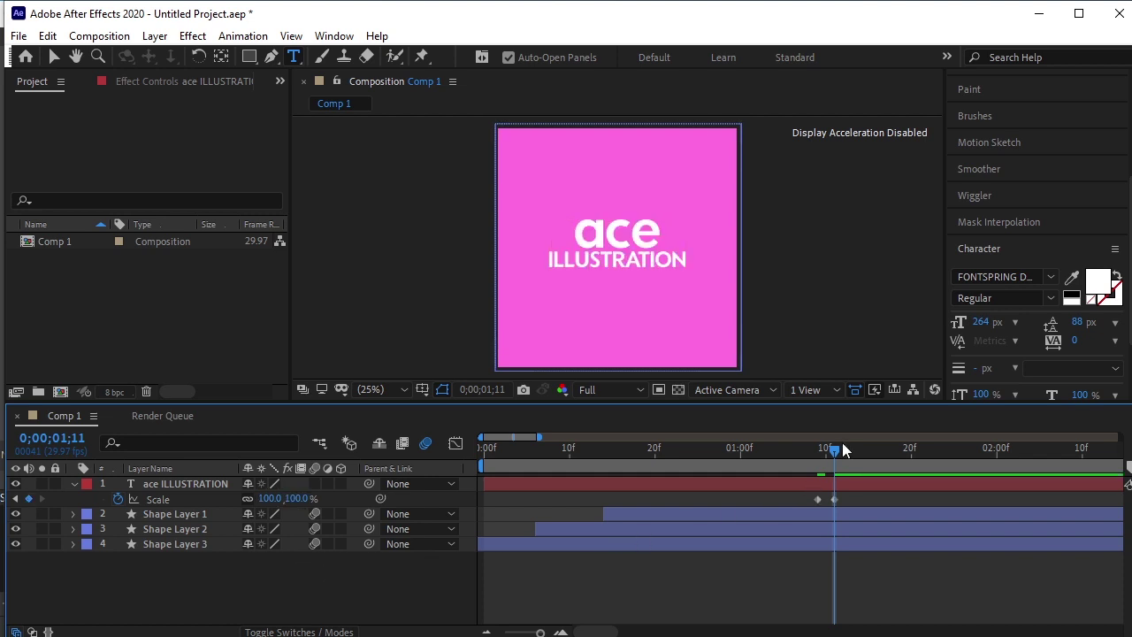
click(835, 500)
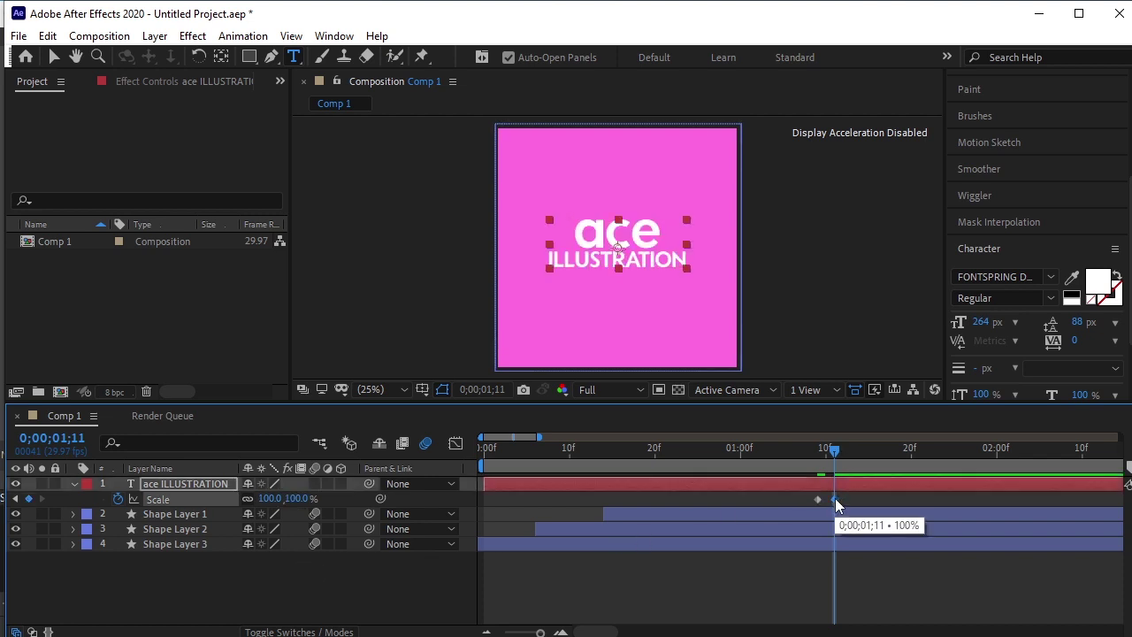
Apply Easy Ease (F9) to the scale keyframe and preview the pop-in from the start
key(F9)
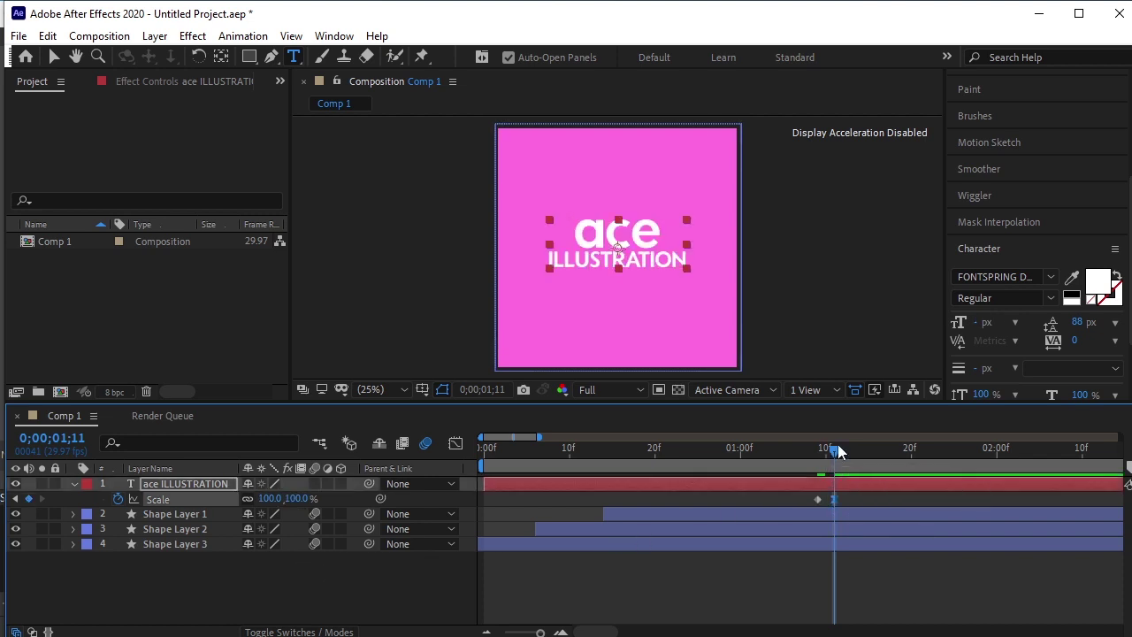
drag(834, 450, 485, 449)
key(space)
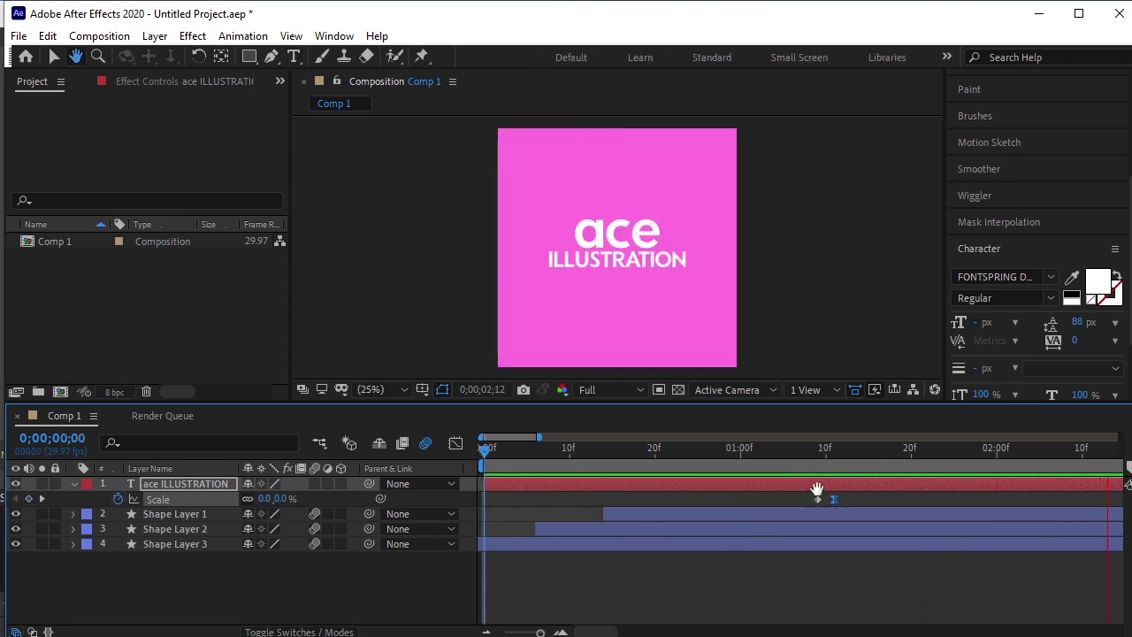
key(space)
Shift the scale keyframes later, the 100% one near 0;00;01;20, replaying the pop-in to check timing
drag(811, 447, 596, 476)
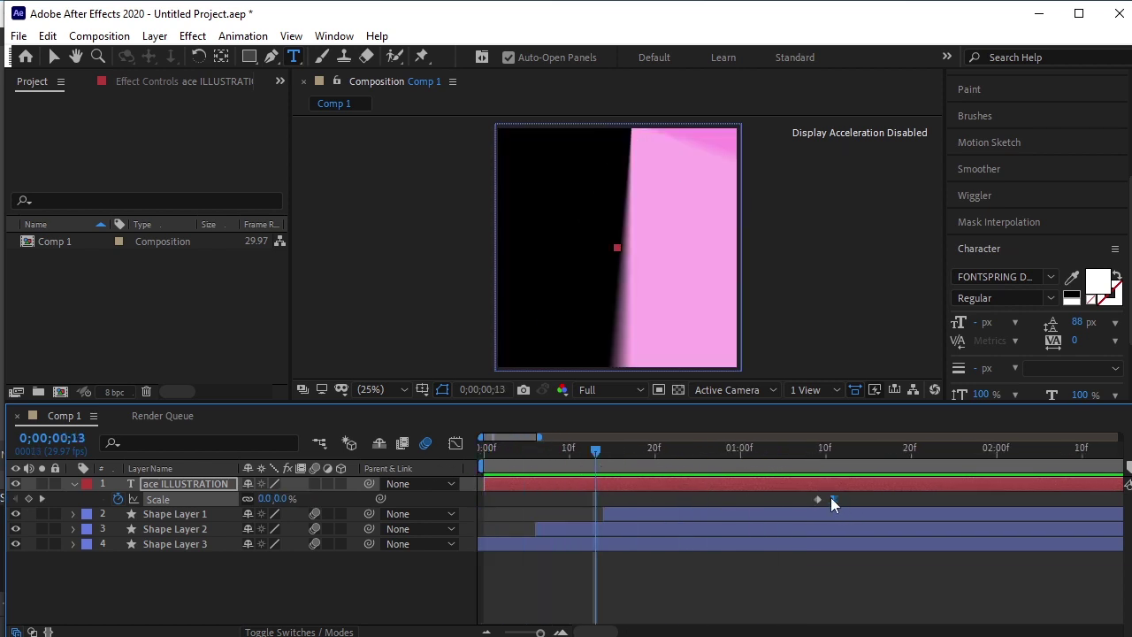
drag(832, 497, 885, 499)
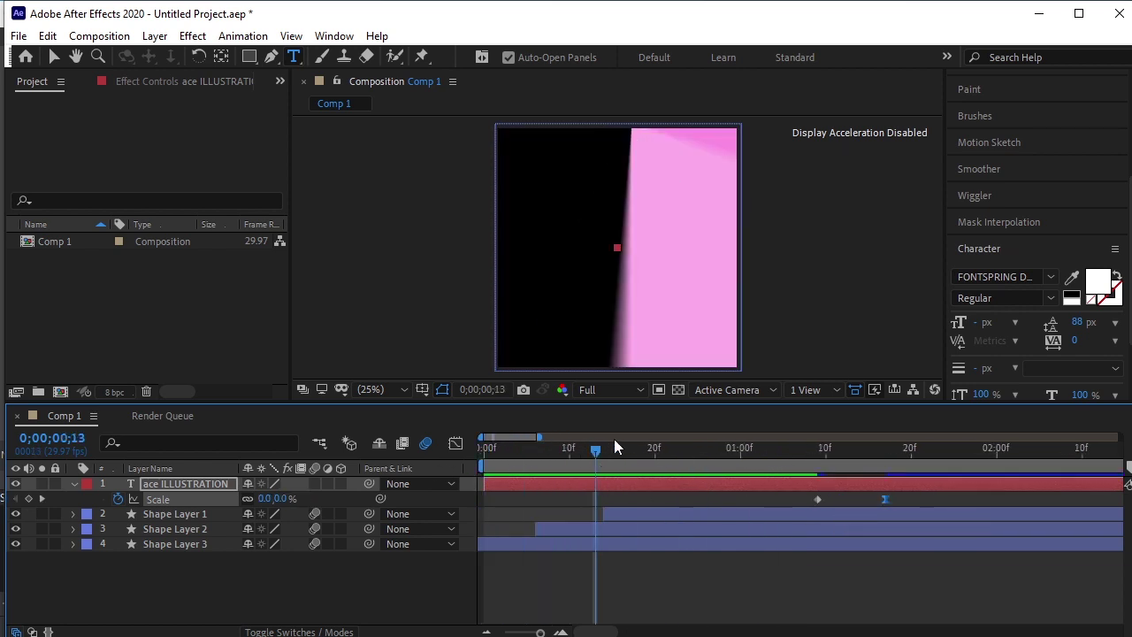
drag(595, 449, 385, 473)
key(space)
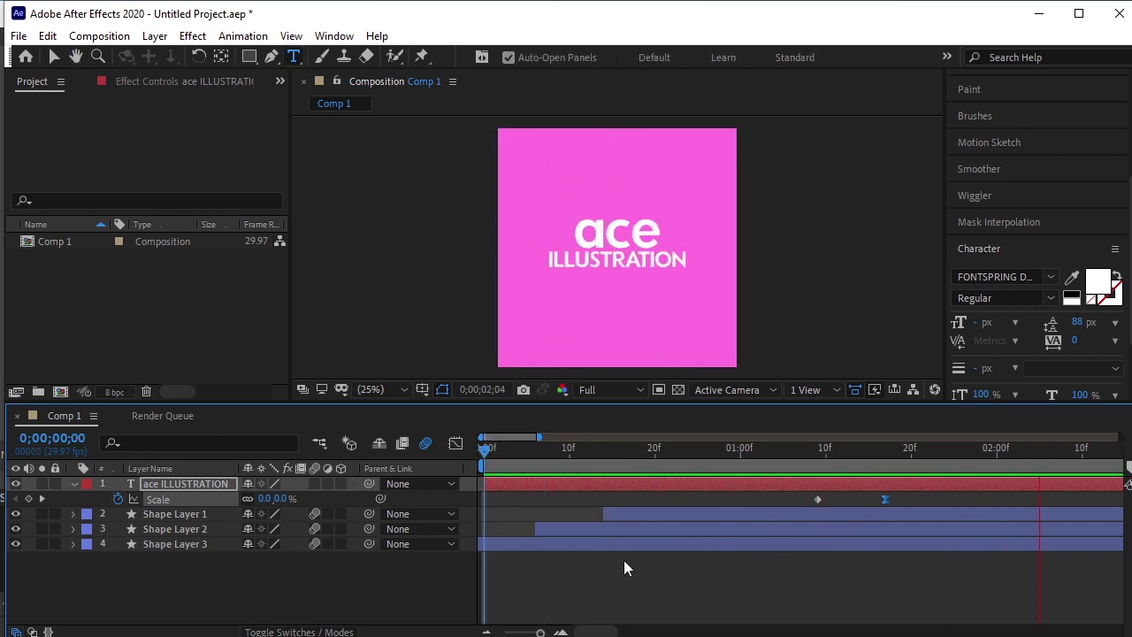
key(space)
drag(801, 449, 416, 468)
key(space)
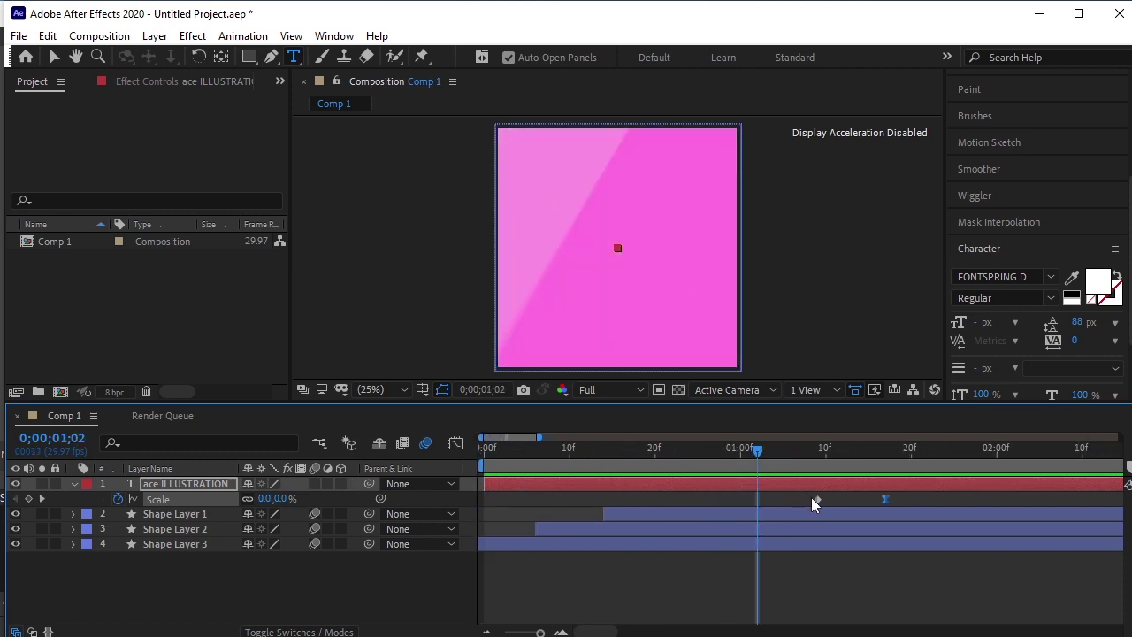
drag(814, 498, 916, 497)
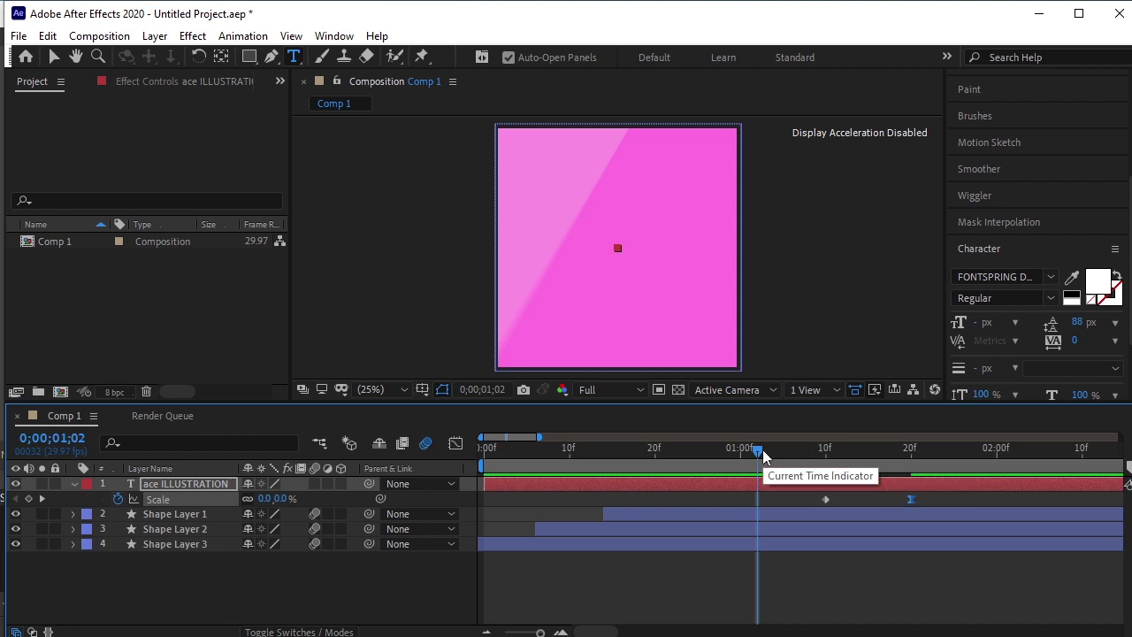
drag(758, 450, 441, 456)
key(space)
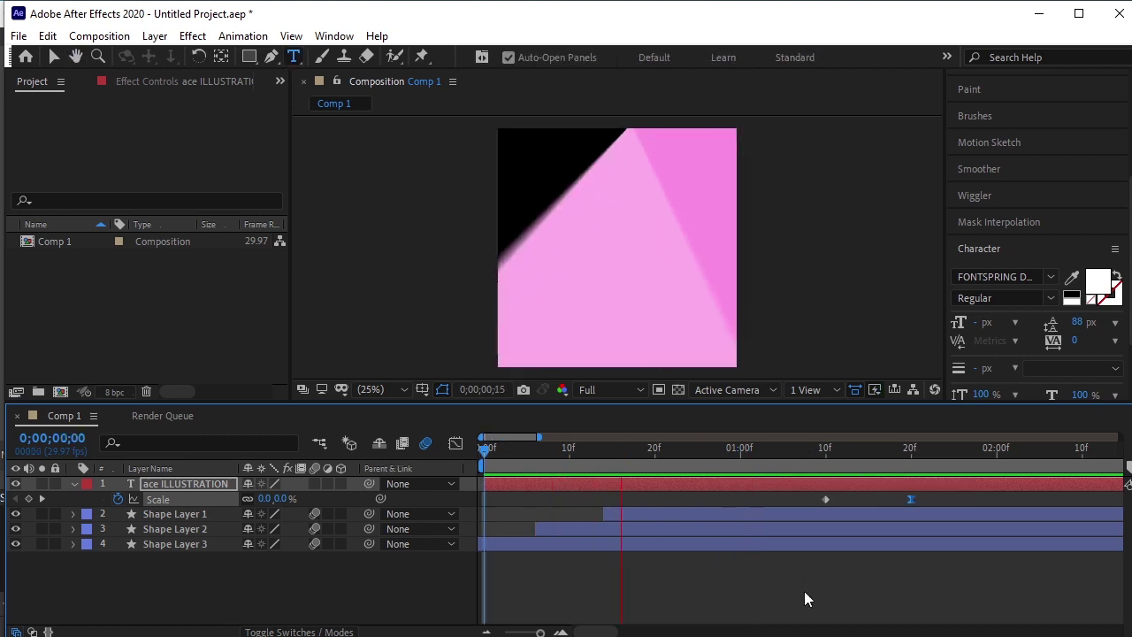
key(space)
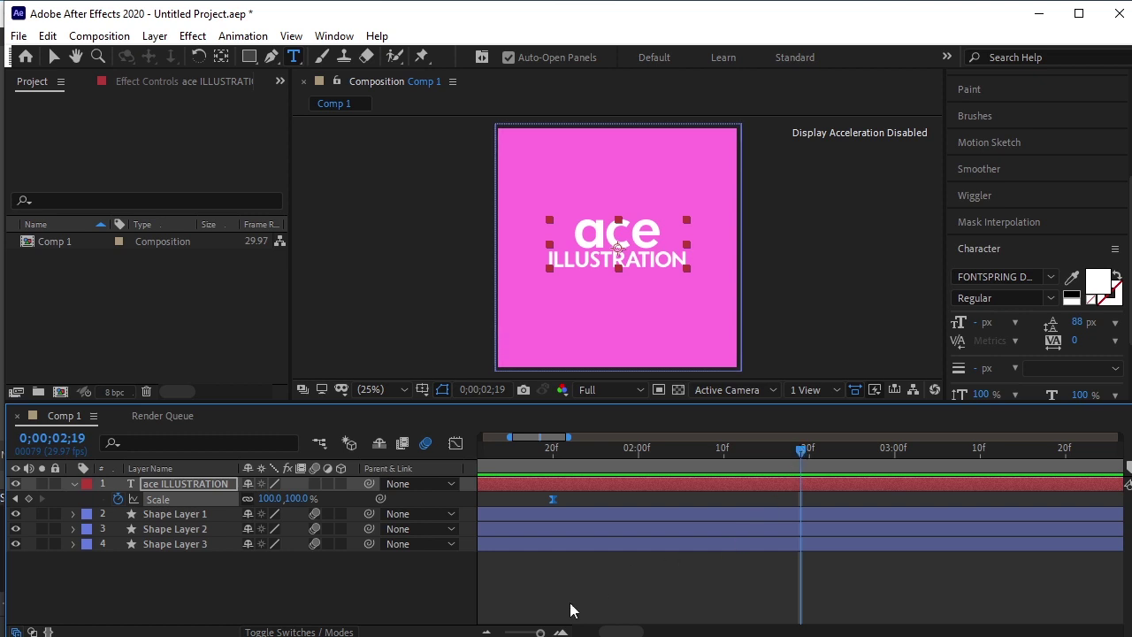
Zoom the timeline out, park at 0;00;01;18, then deselect and collapse the text layer
click(530, 632)
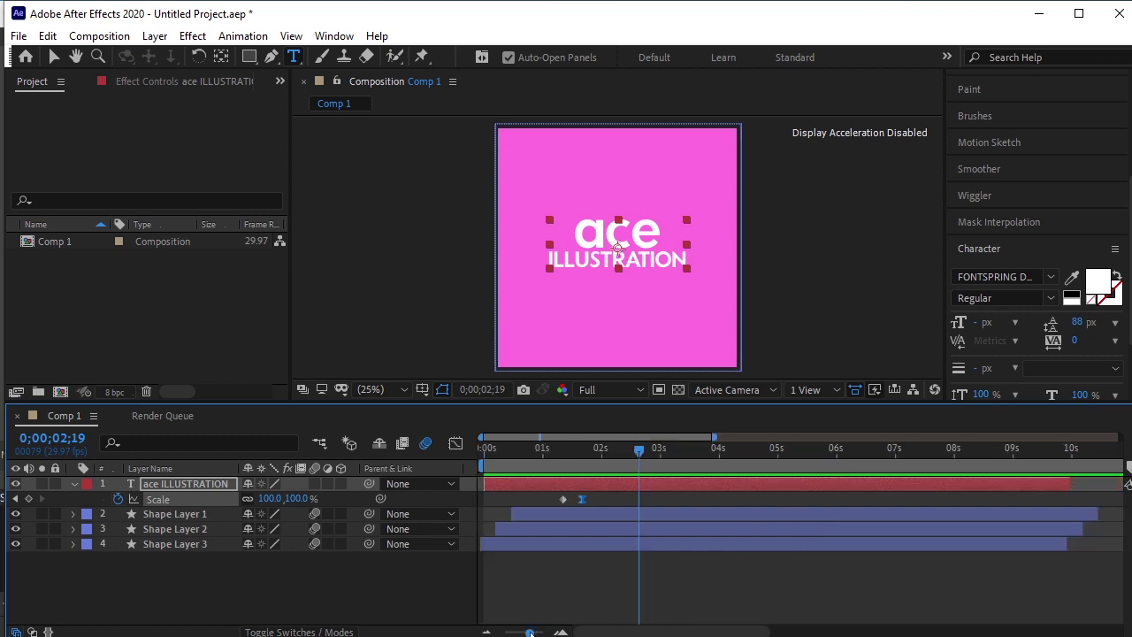
click(635, 450)
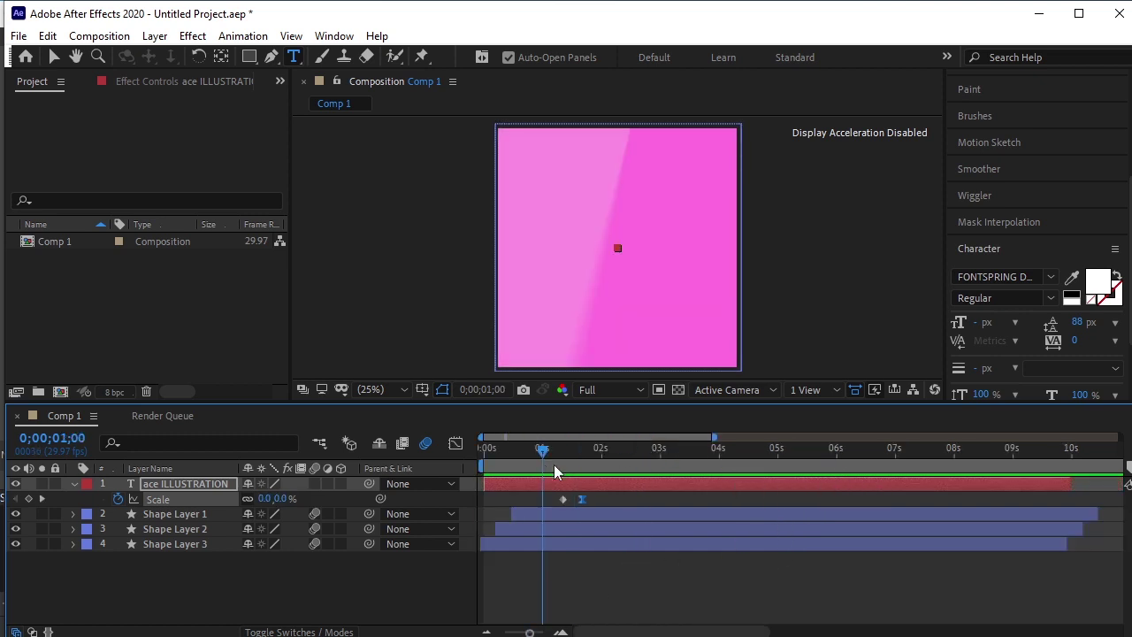
drag(561, 466, 579, 466)
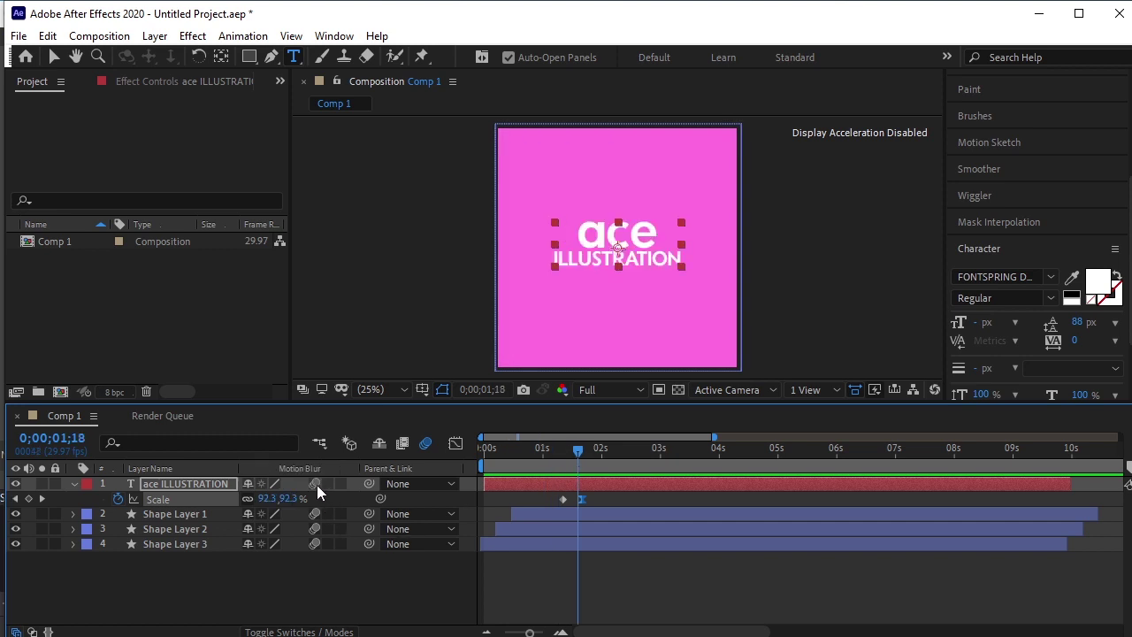
key(ctrl+shift+a)
key(u)
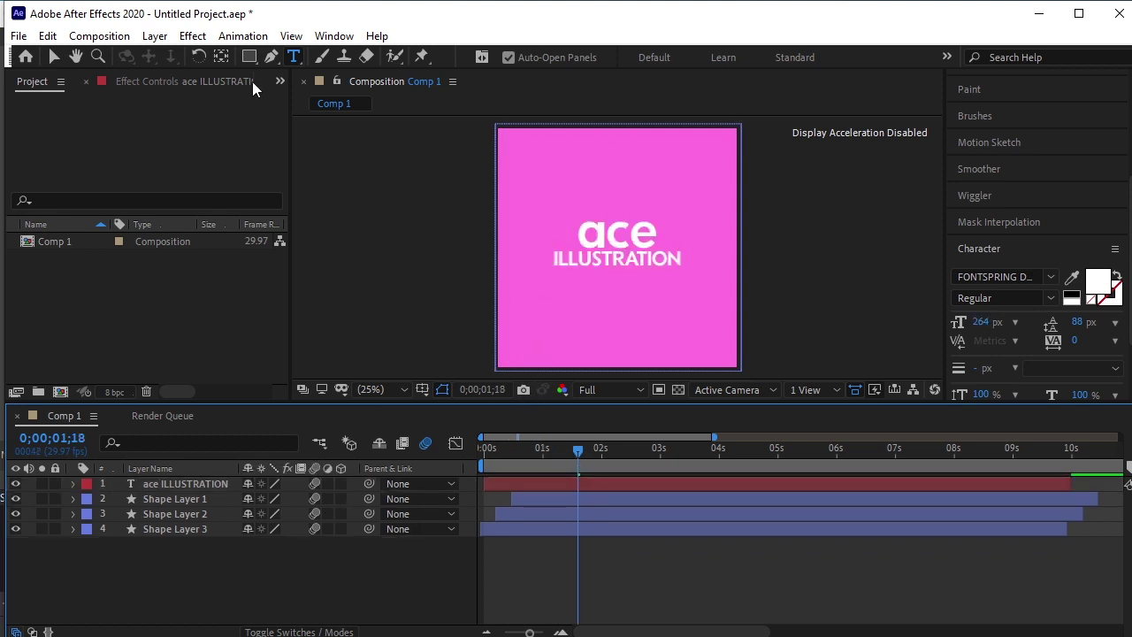
Draw a curved path below the title with the Pen tool at 50% view zoom
click(271, 57)
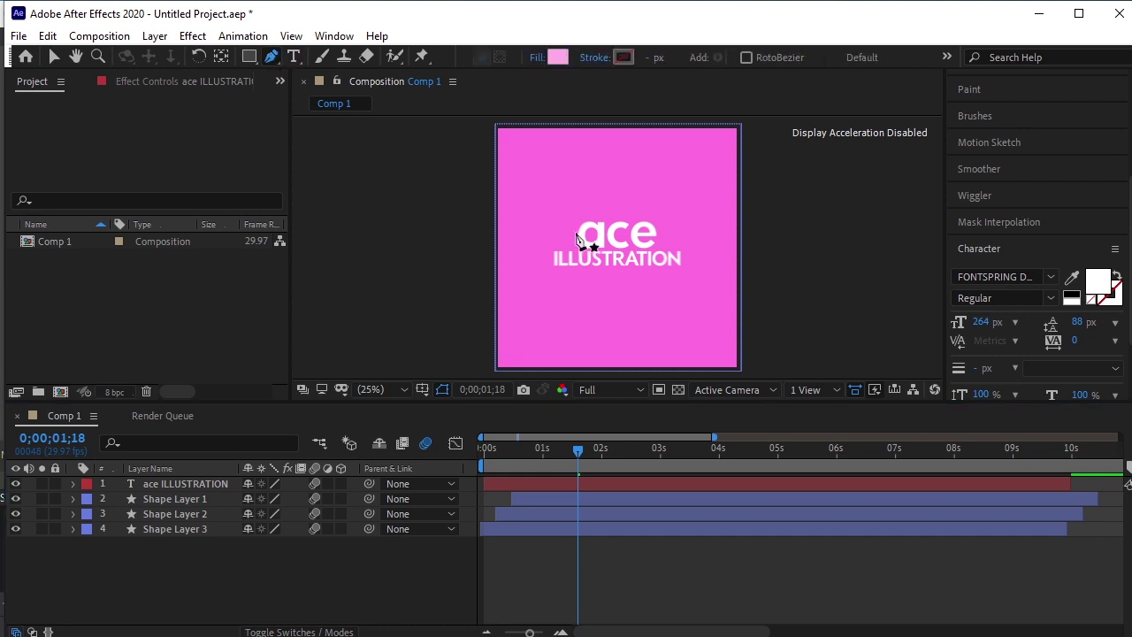
key(period)
click(479, 214)
drag(594, 307, 771, 279)
scroll(770, 279, down, 2)
drag(777, 324, 794, 355)
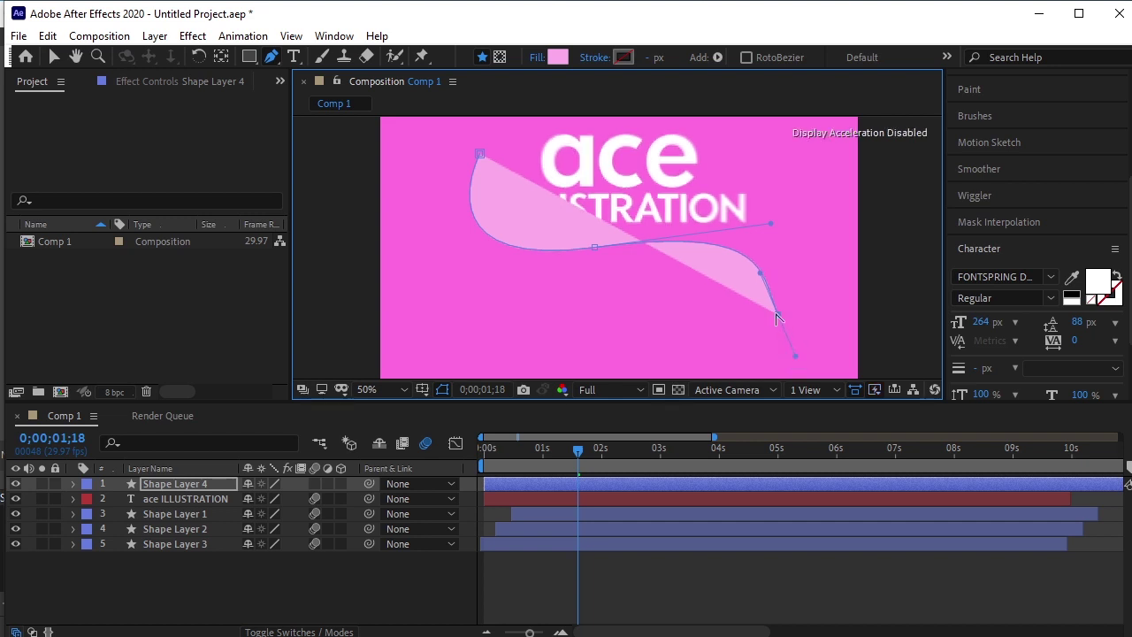
click(776, 314)
Set the curve's Fill Options to None
click(556, 56)
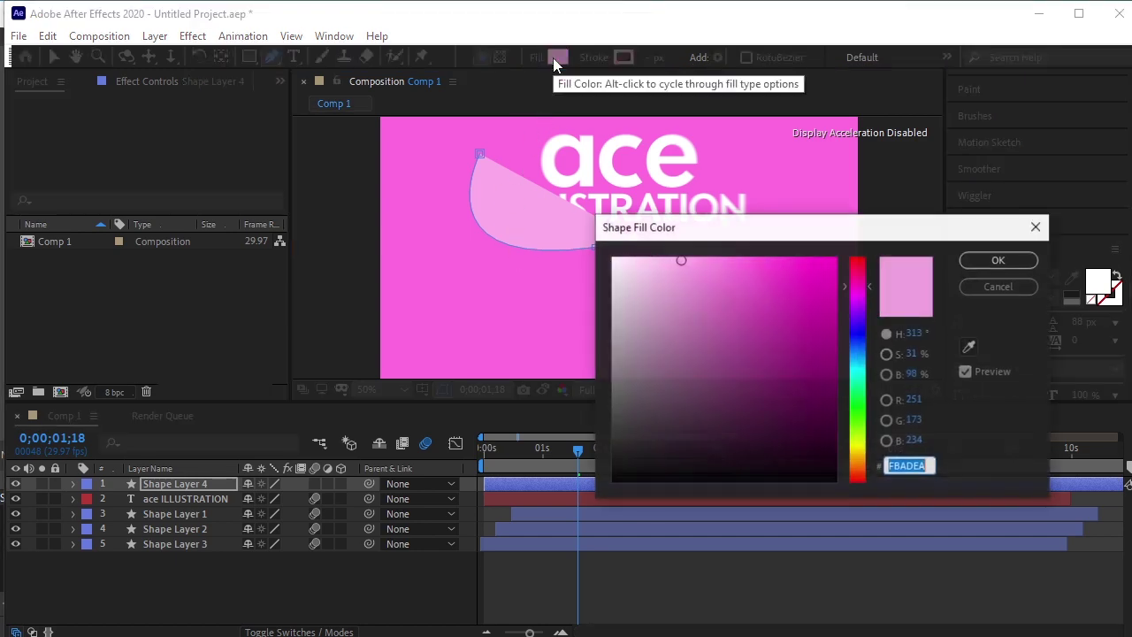
click(966, 289)
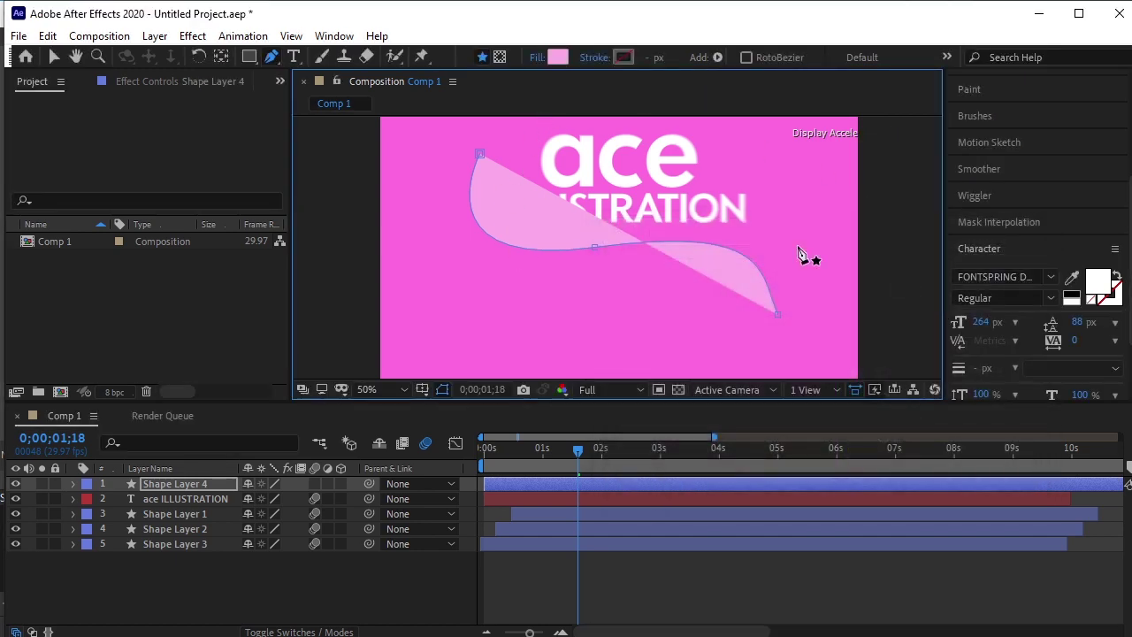
click(534, 59)
click(475, 282)
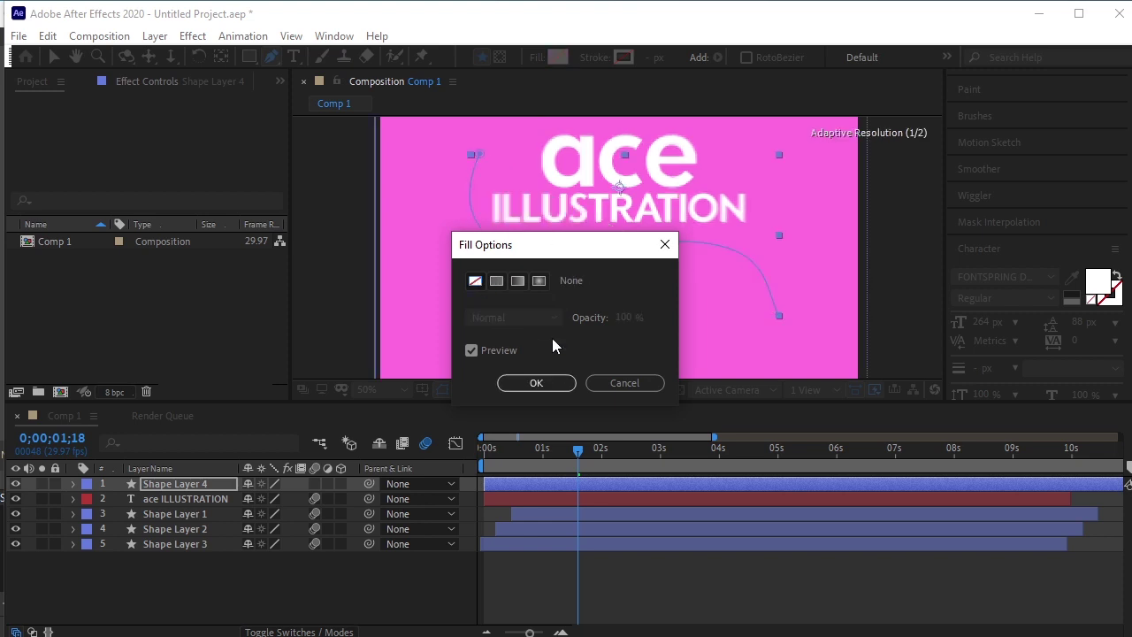
click(549, 383)
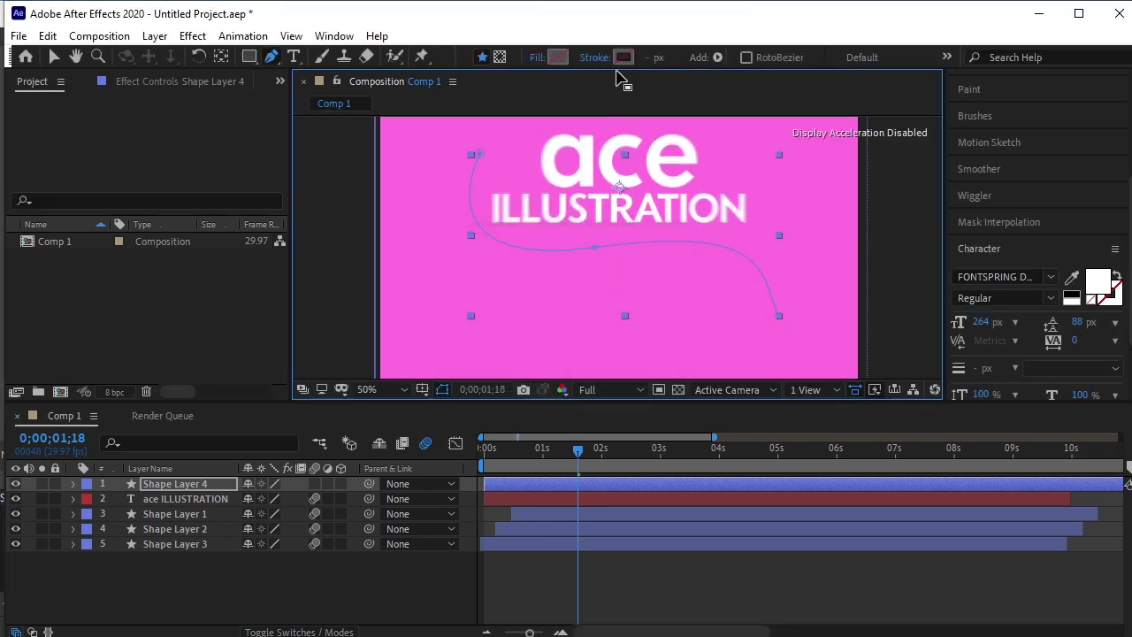
Give the curve a solid white stroke
click(598, 58)
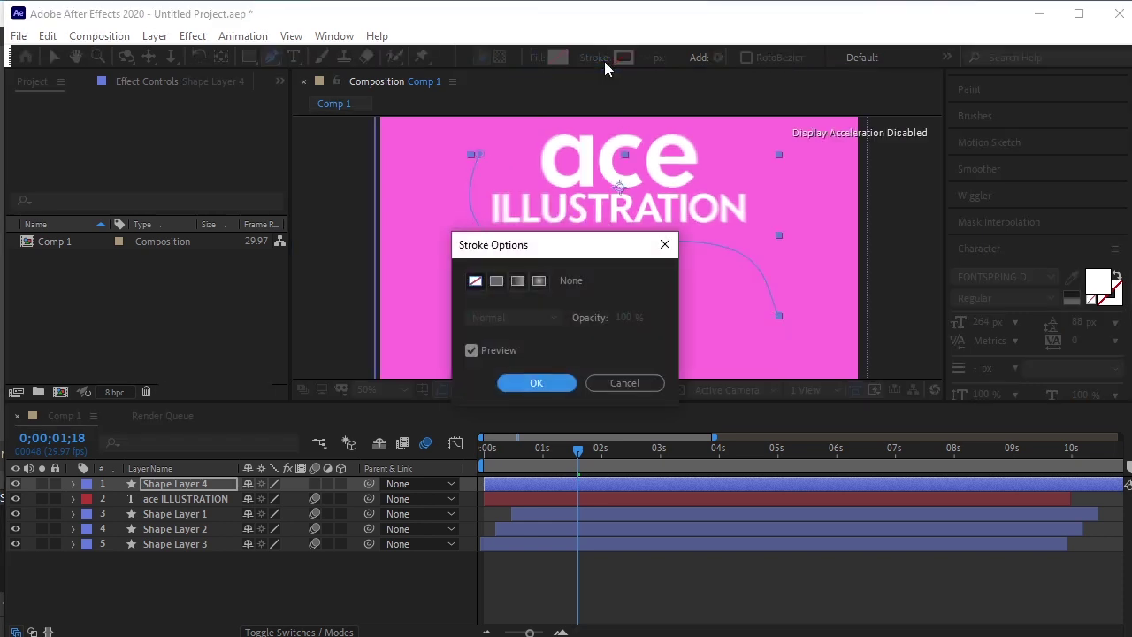
click(498, 281)
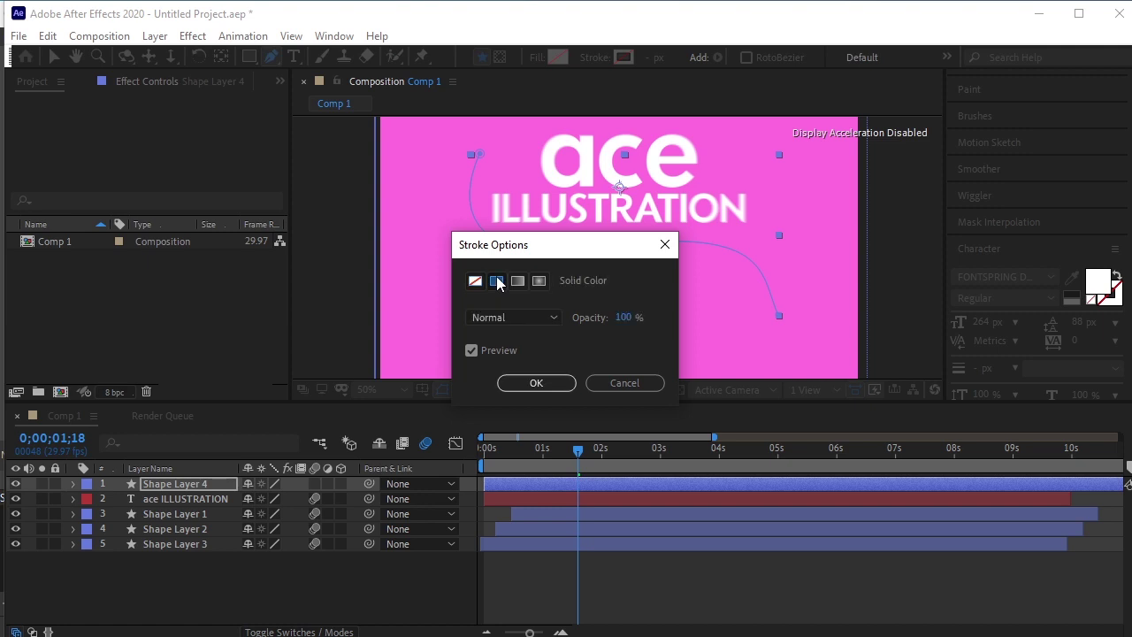
click(545, 385)
click(624, 56)
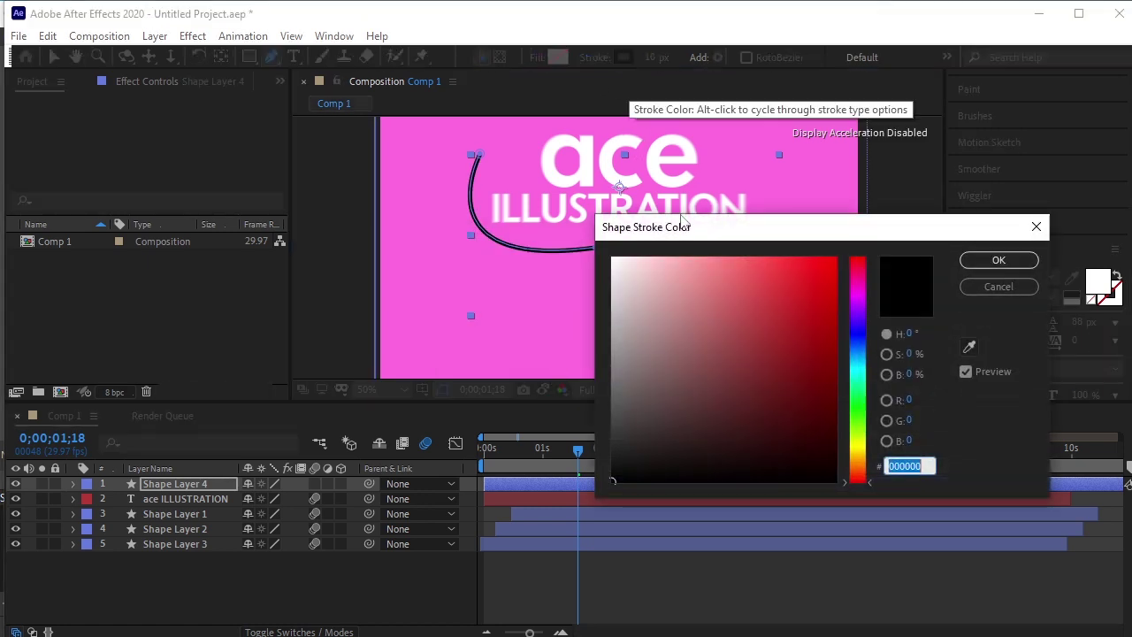
click(614, 267)
click(998, 260)
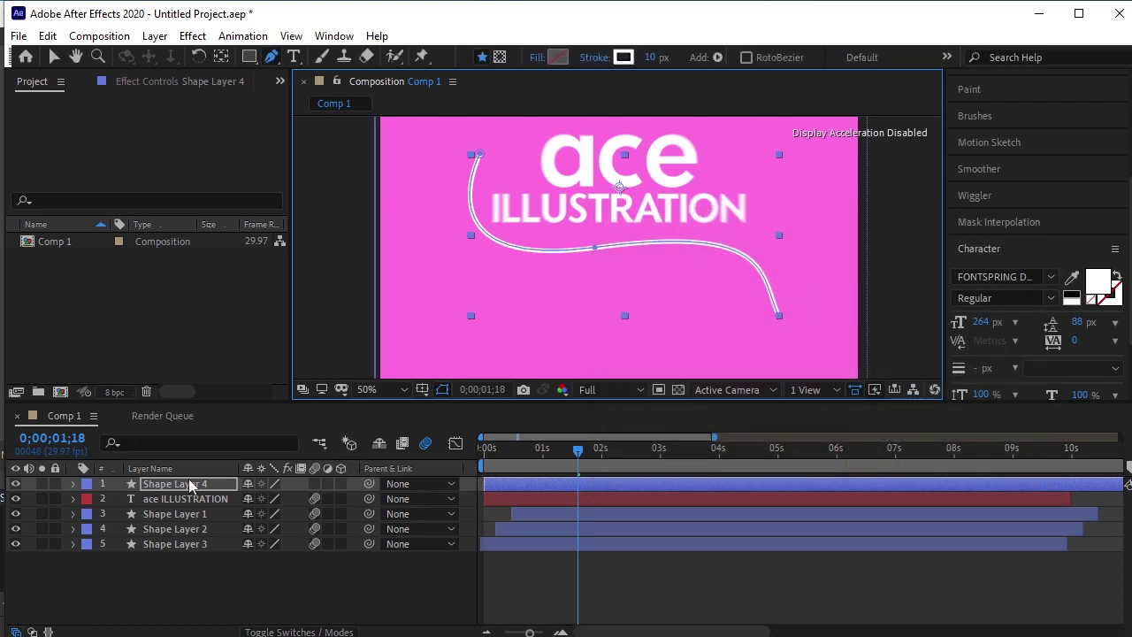
Expand Shape Layer 4 down to Stroke 1 and set Line Cap to Round Cap
click(73, 483)
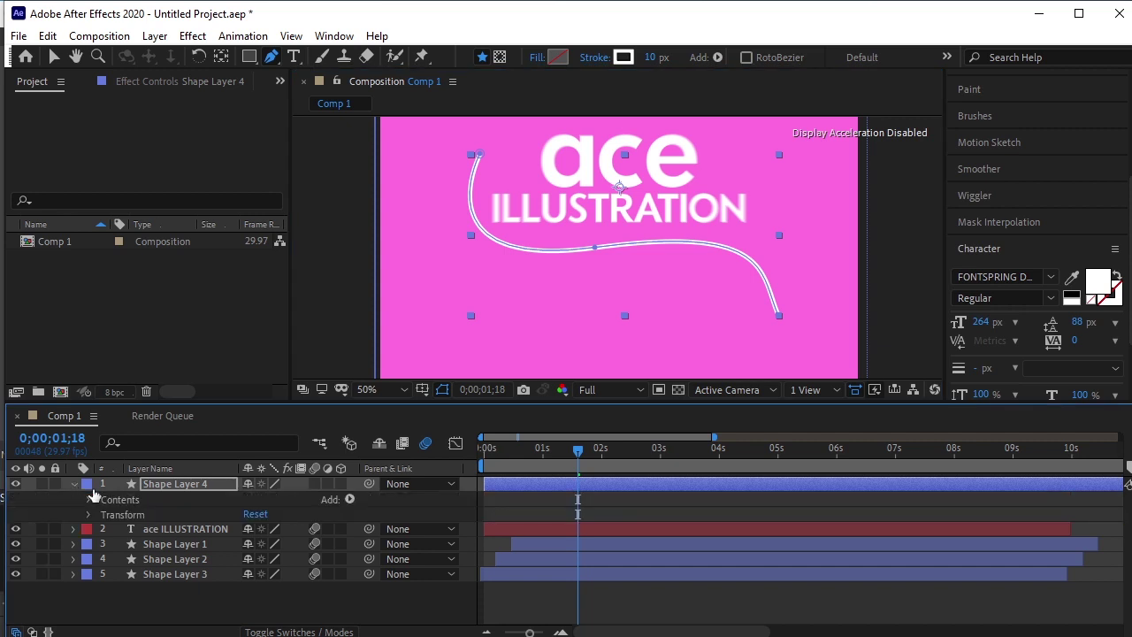
click(91, 499)
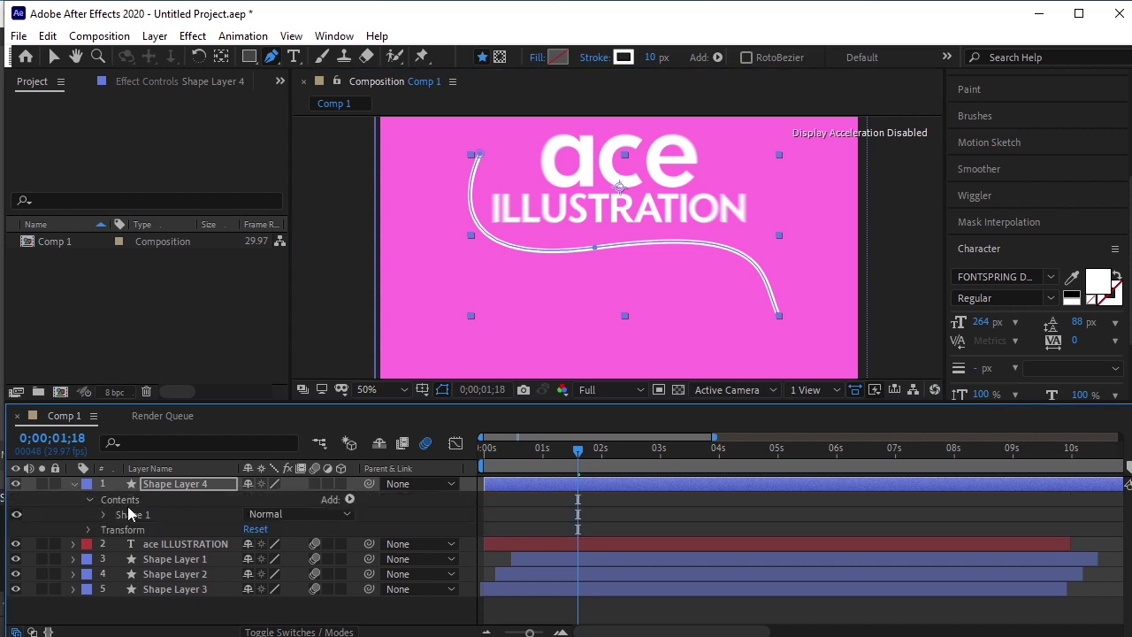
click(104, 514)
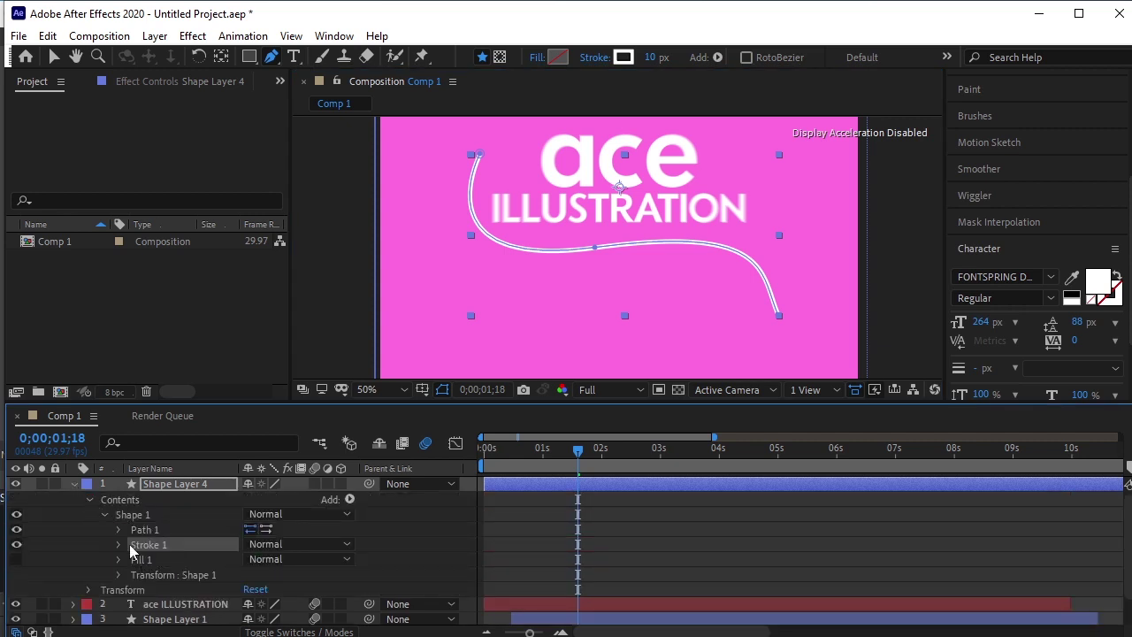
click(118, 544)
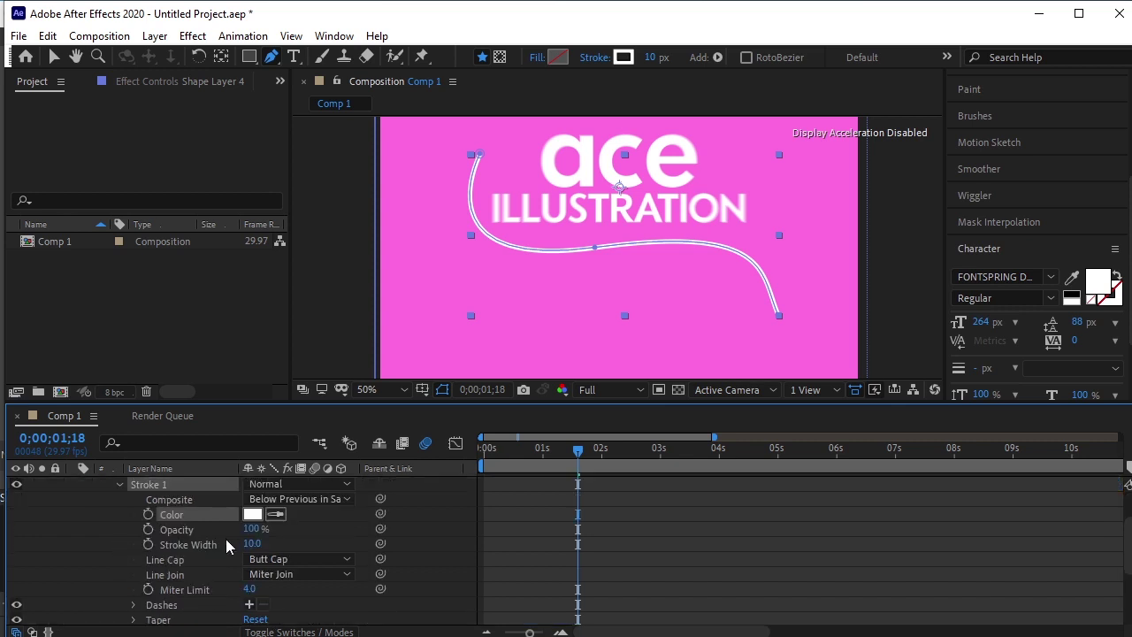
click(314, 559)
click(321, 602)
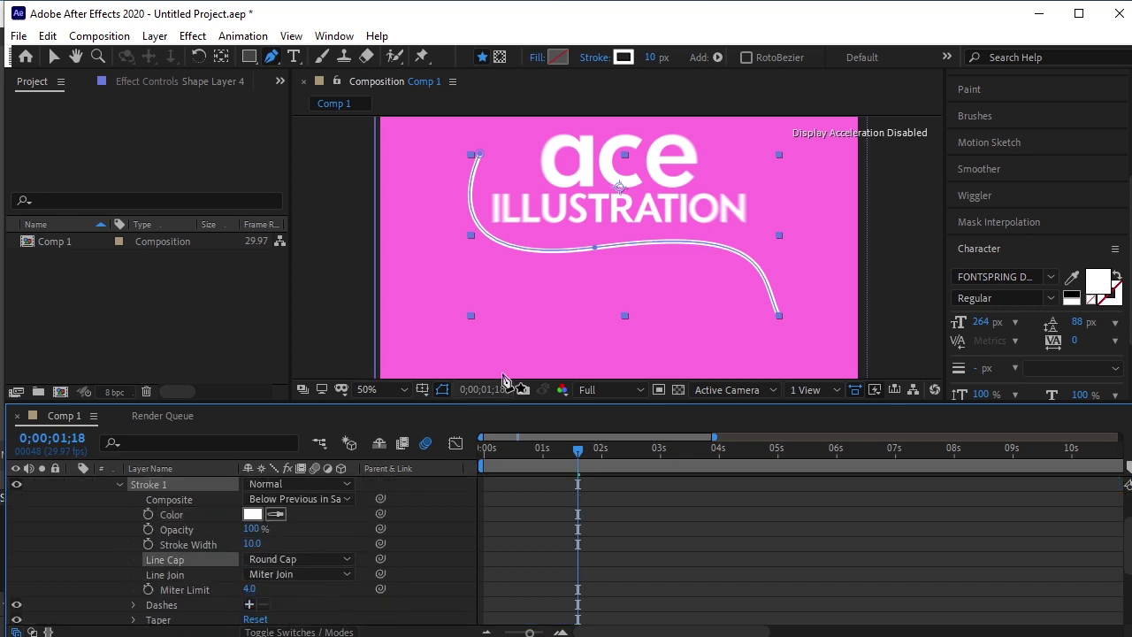
Set the stroke width to 11 px and scroll down to the Taper settings
drag(647, 55, 664, 69)
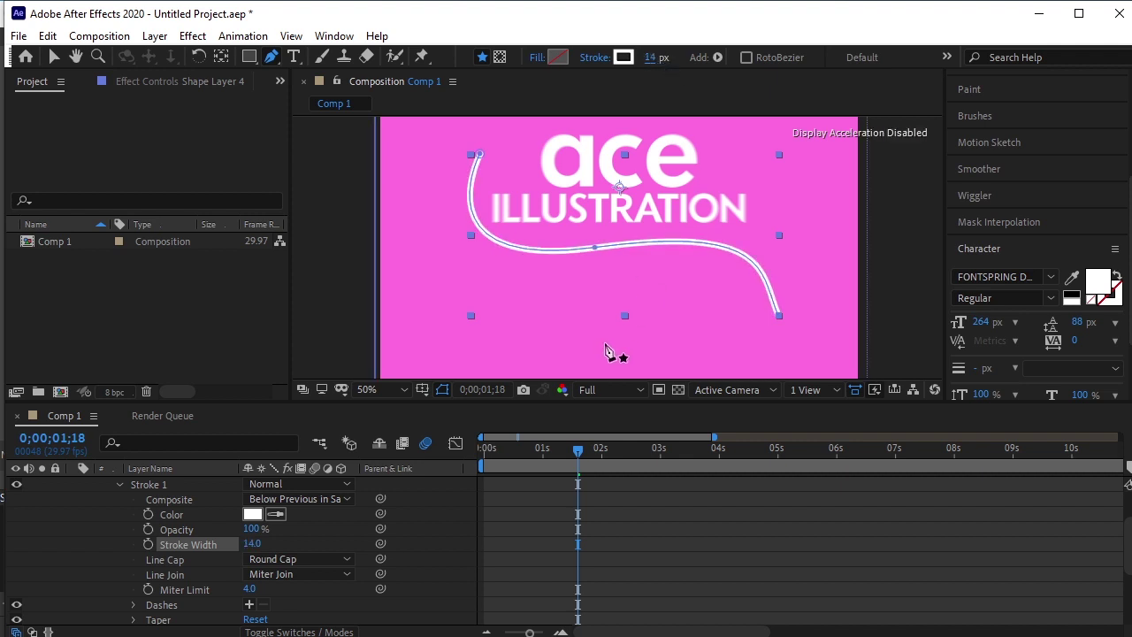
click(651, 57)
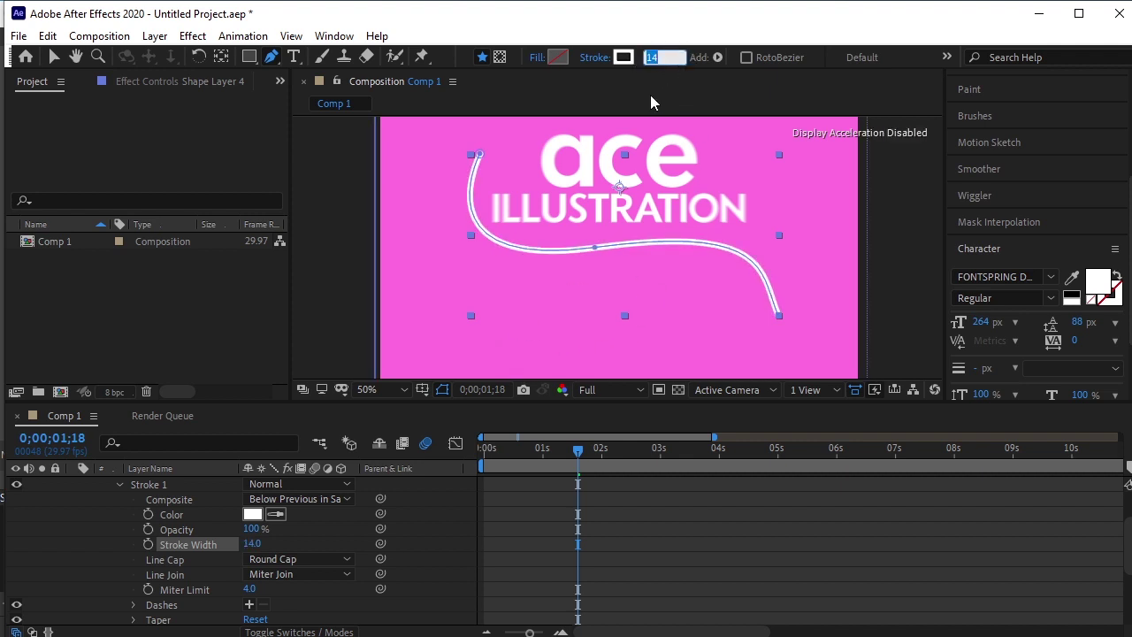
text(11)
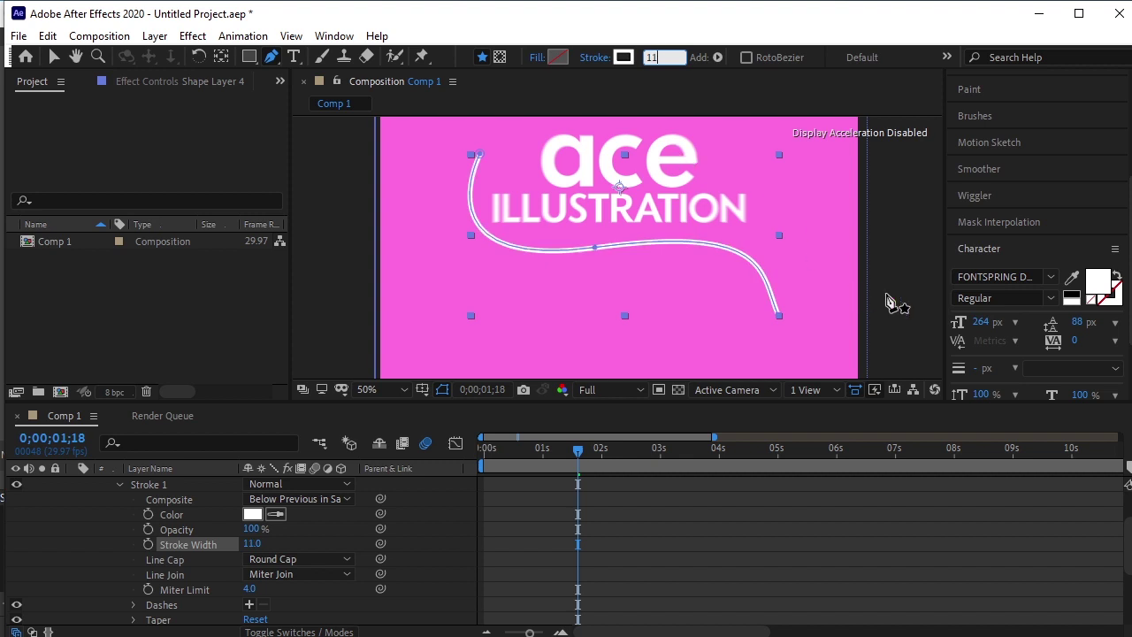
click(886, 293)
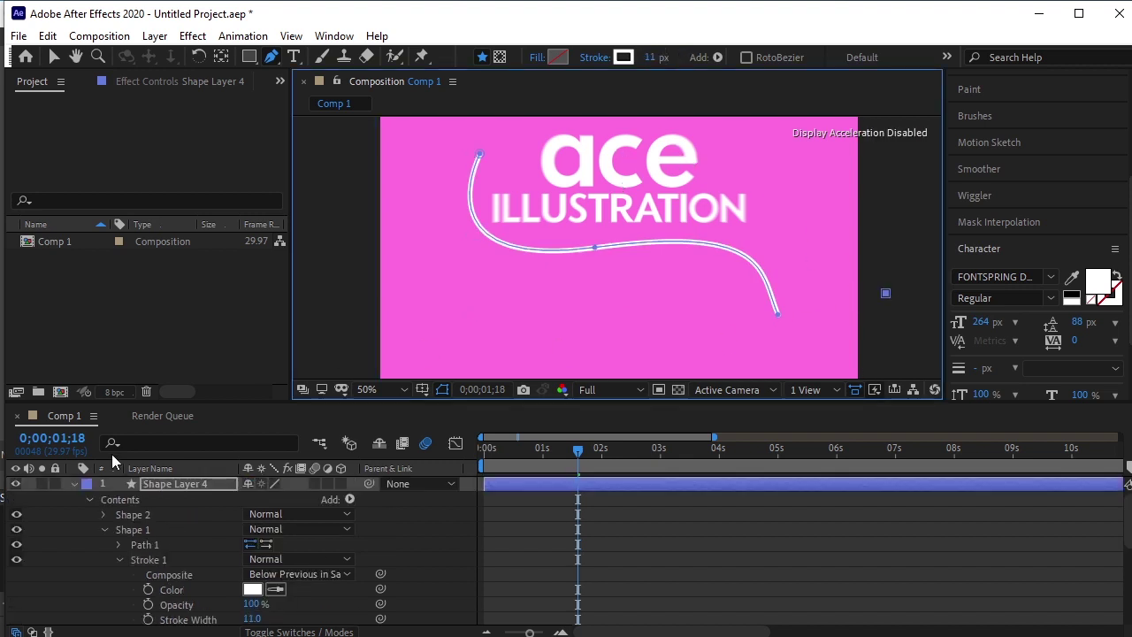
scroll(165, 517, down, 1)
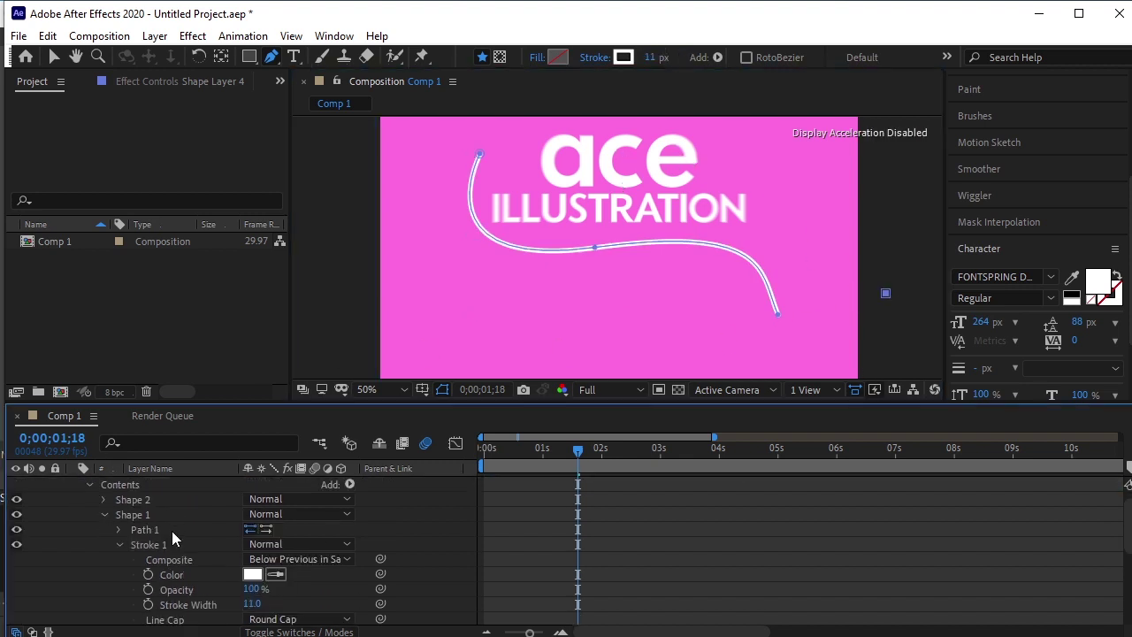
scroll(172, 533, down, 3)
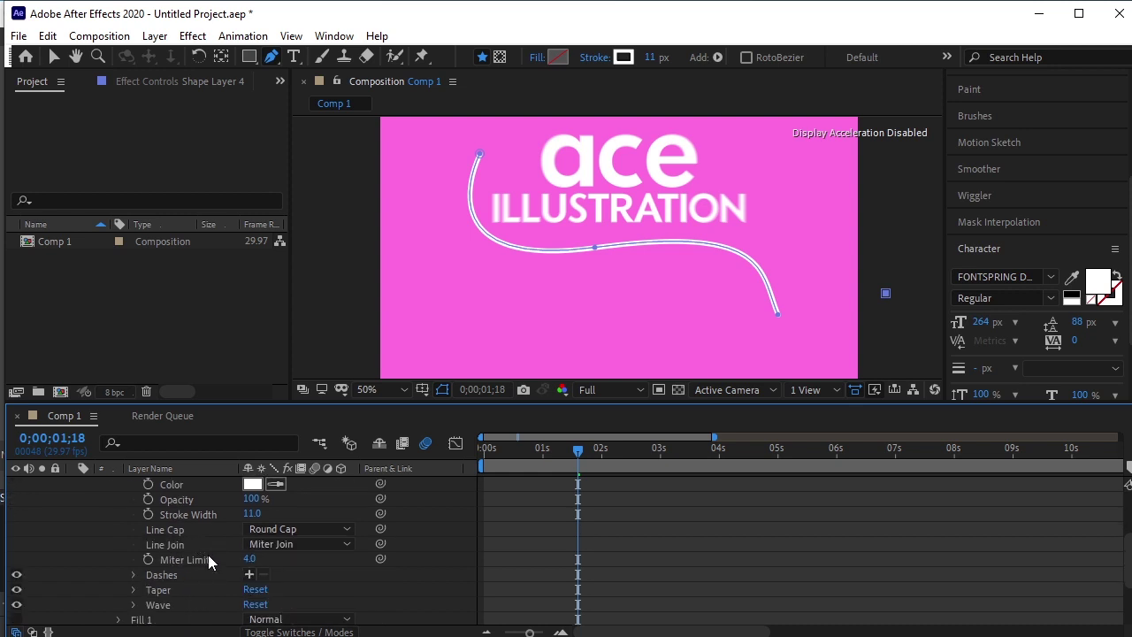
scroll(142, 555, down, 3)
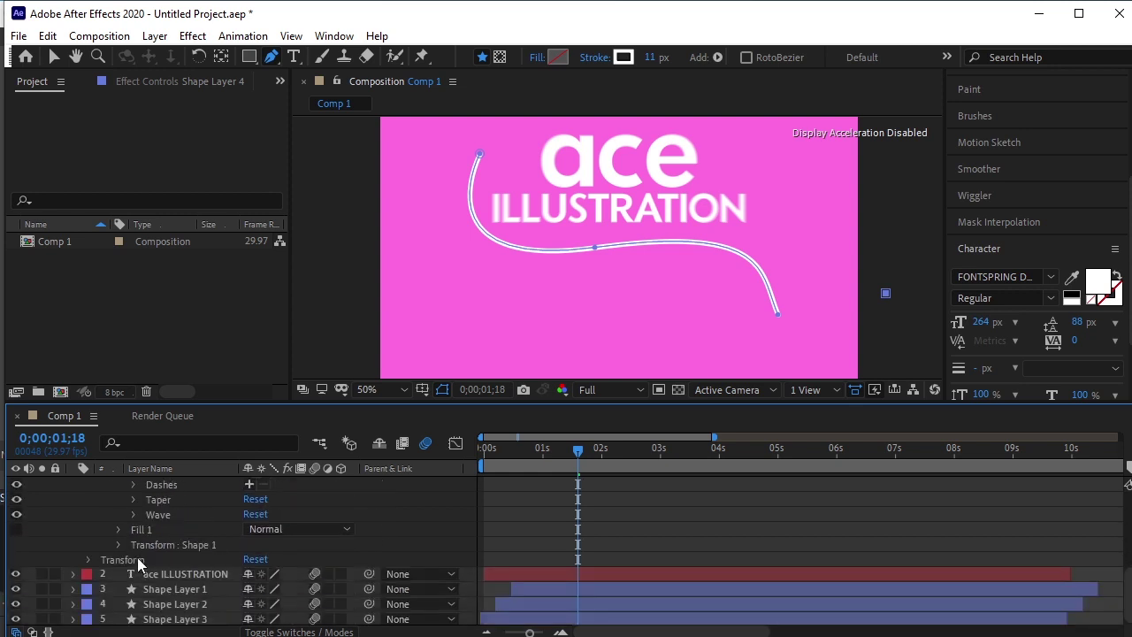
Taper the curve's stroke with a 32% End Length, then collapse Shape Layer 4's contents
click(133, 500)
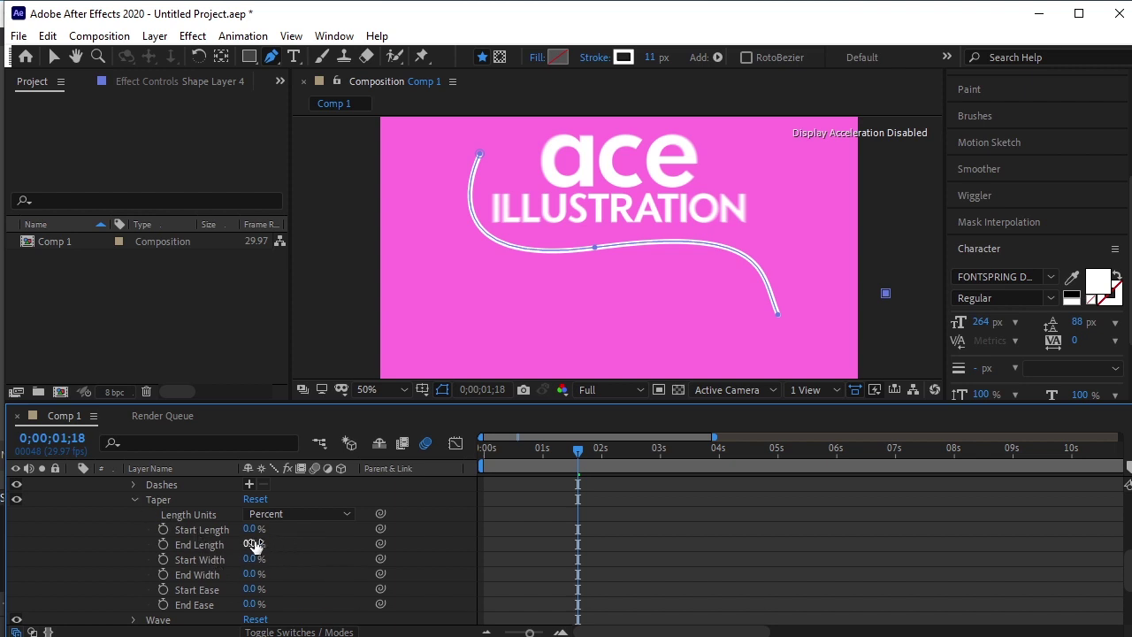
drag(253, 543, 275, 541)
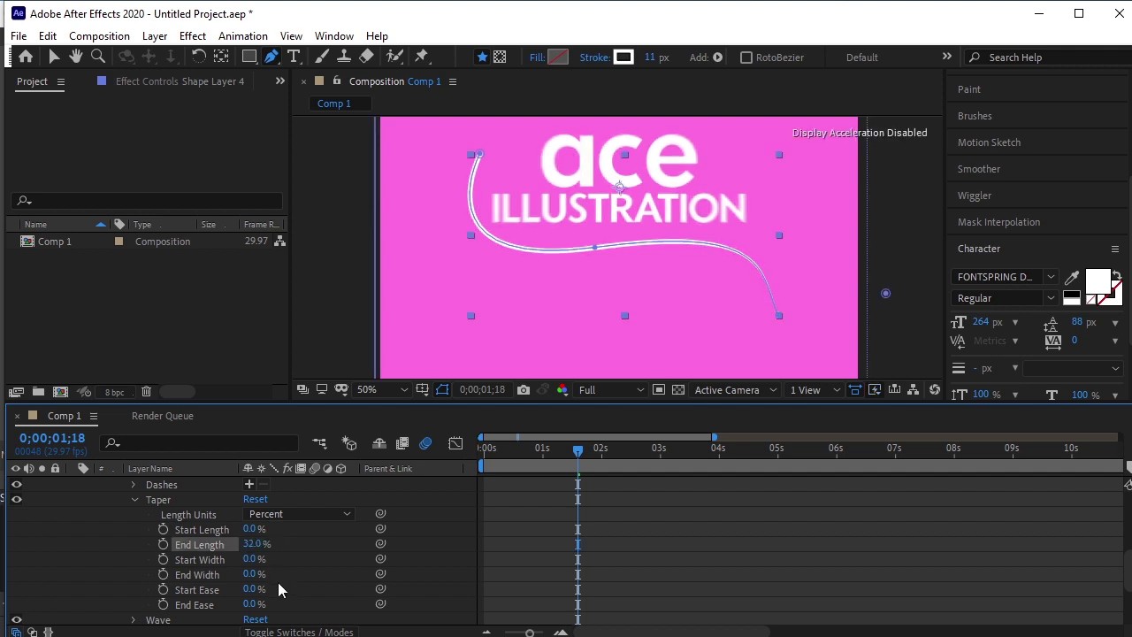
scroll(222, 531, up, 6)
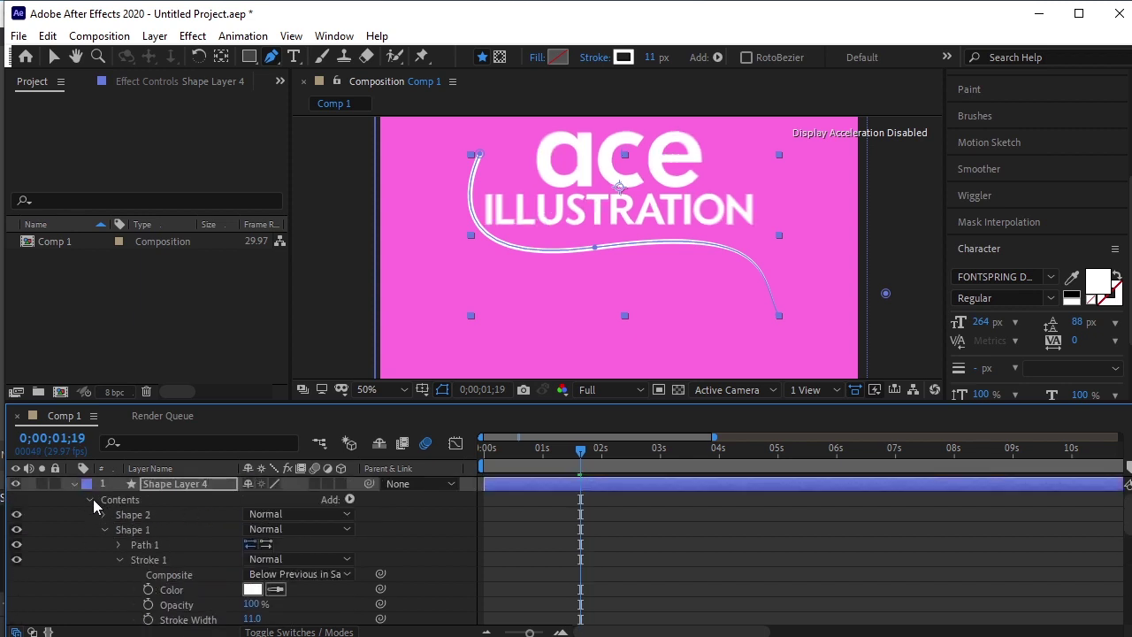
click(89, 500)
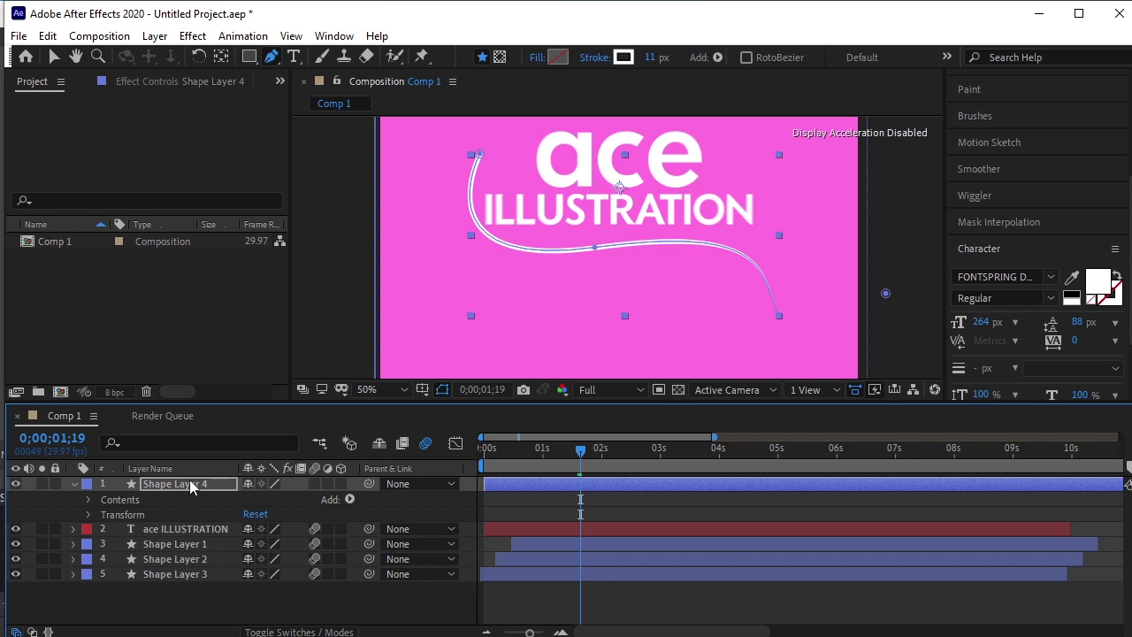
Add Trim Paths to Shape Layer 4's curve and show its Start, End and Offset settings
click(349, 499)
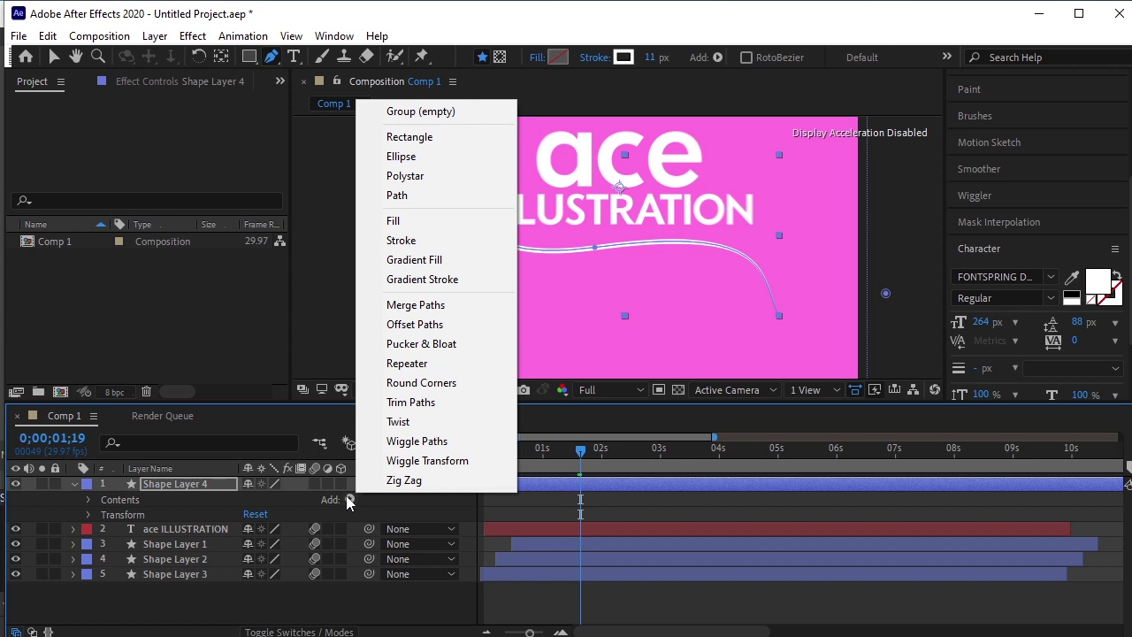
click(411, 402)
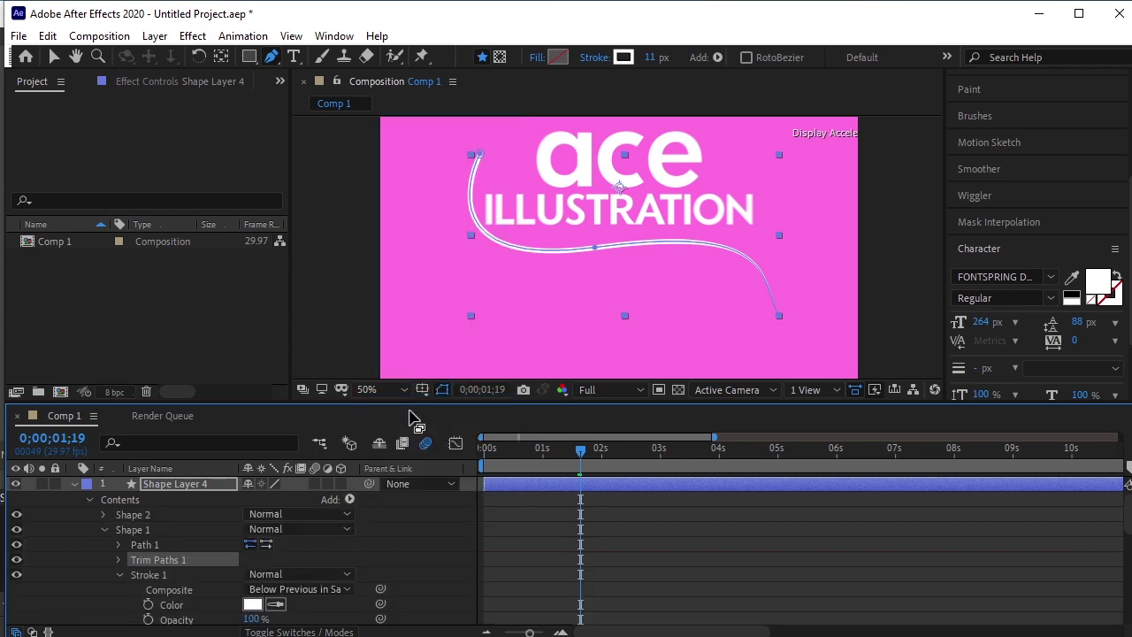
click(119, 575)
click(122, 560)
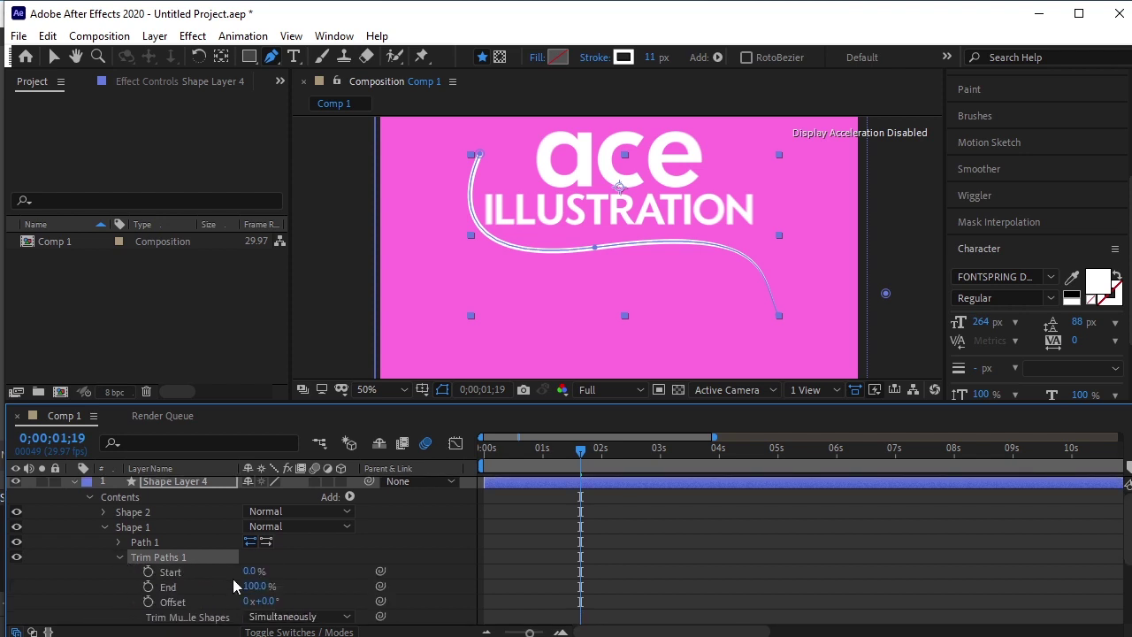
Keyframe Trim Paths Start from 0% to 100% between 1;26 and 3;00
key(space)
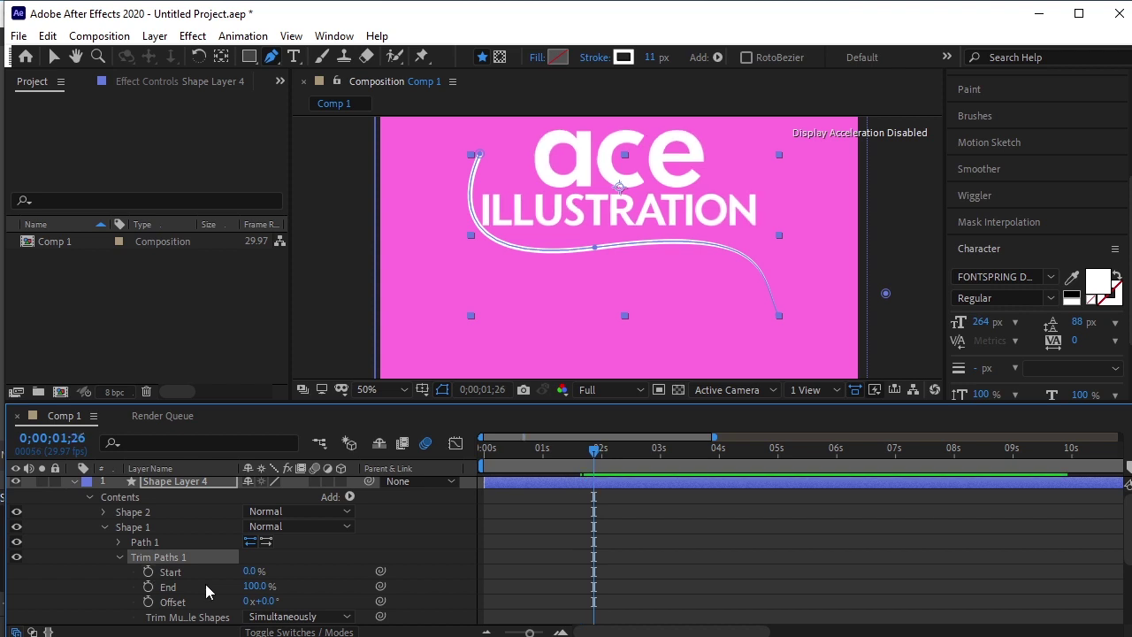
click(150, 572)
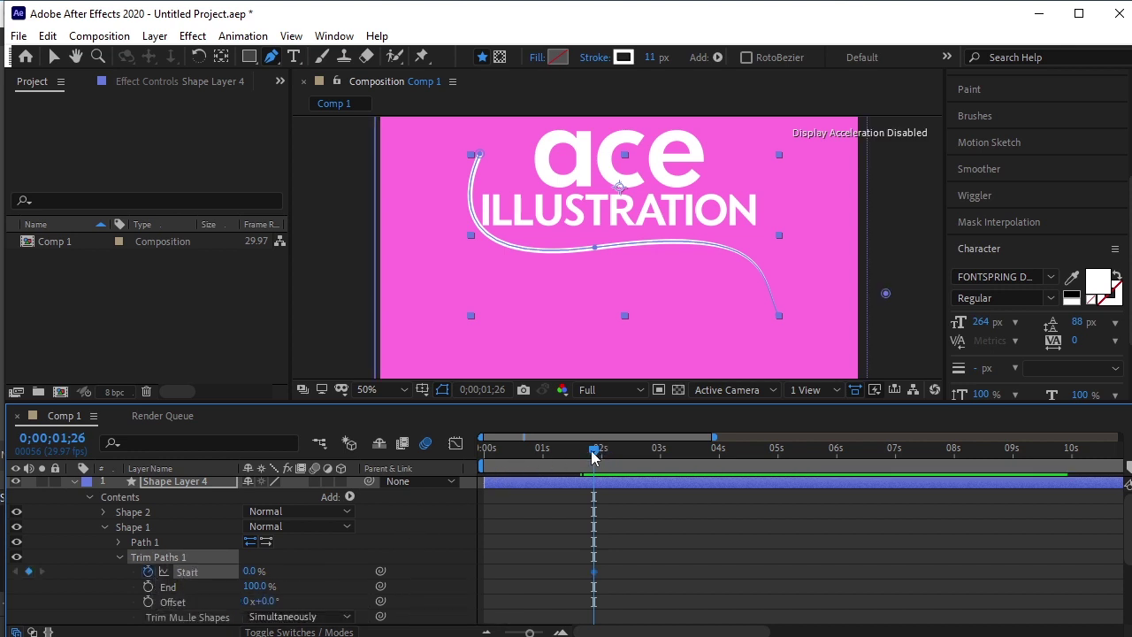
drag(594, 453, 658, 482)
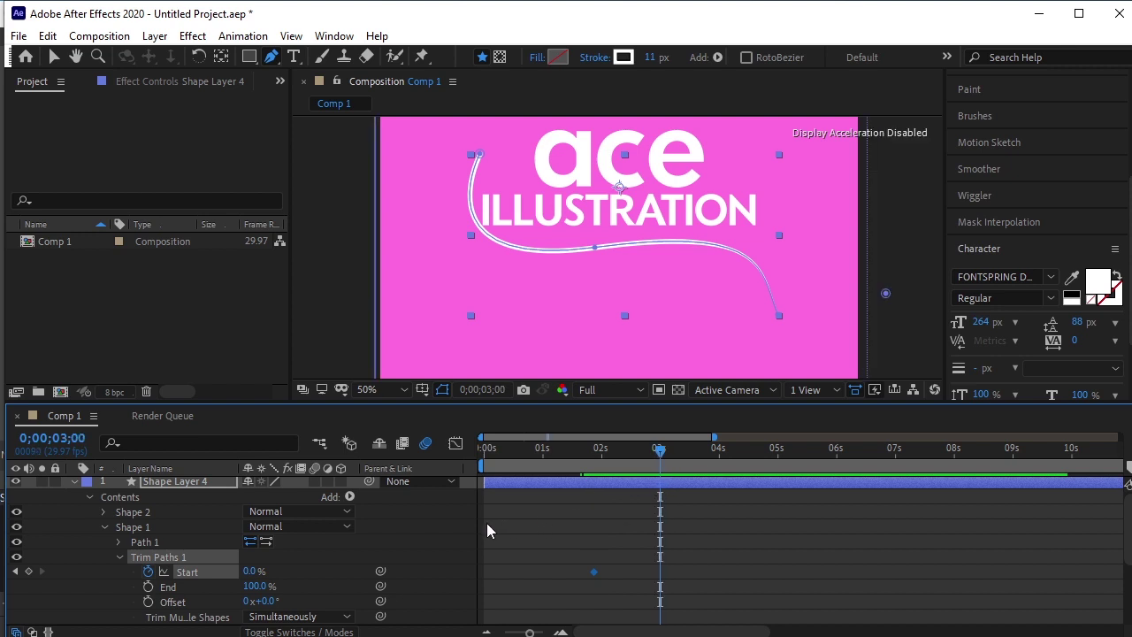
drag(252, 573, 341, 569)
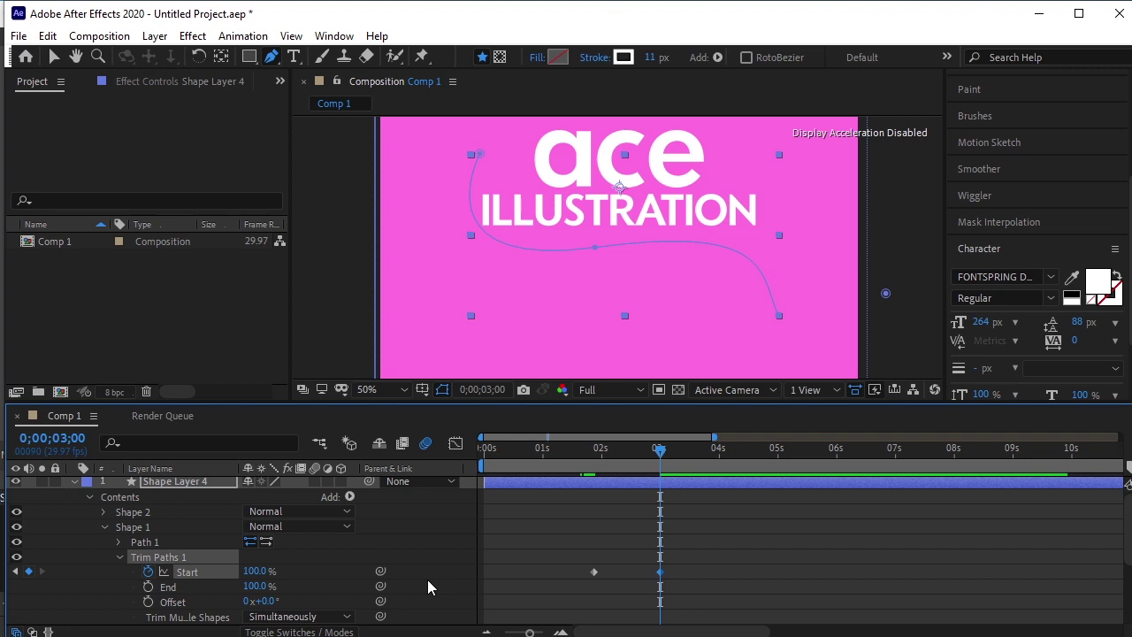
drag(665, 451, 690, 458)
Keyframe Trim Paths End from 0% near 2;10 to 100% at 3;15, then preview the line
click(149, 587)
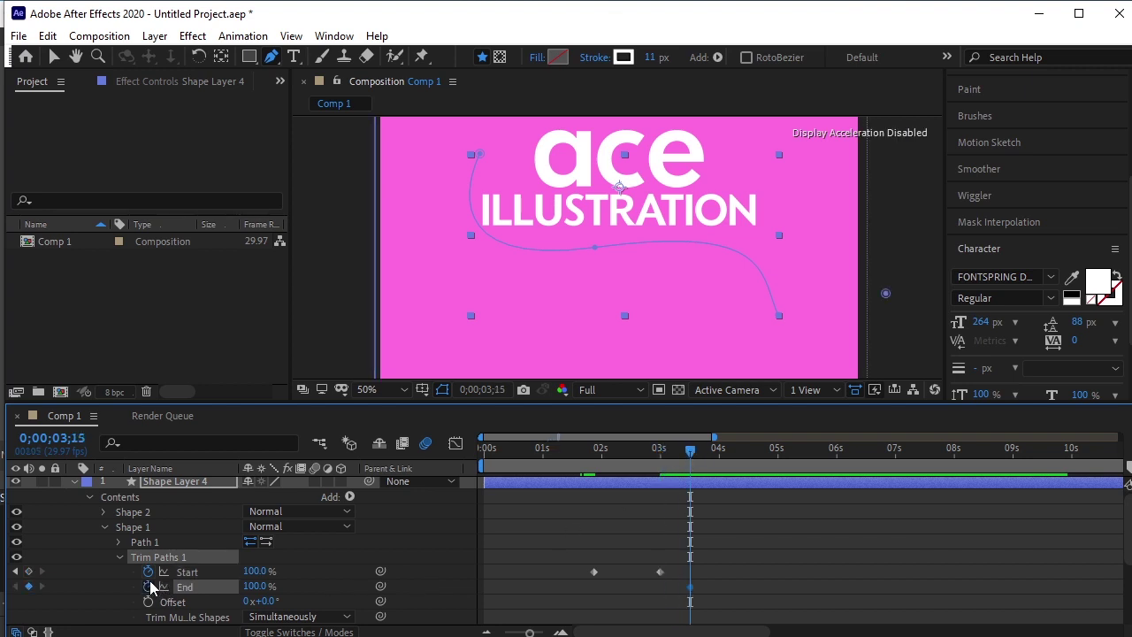
mouse_move(690, 451)
mouse_down()
mouse_move(606, 481)
mouse_move(621, 481)
mouse_up()
click(256, 587)
text(75)
key(Return)
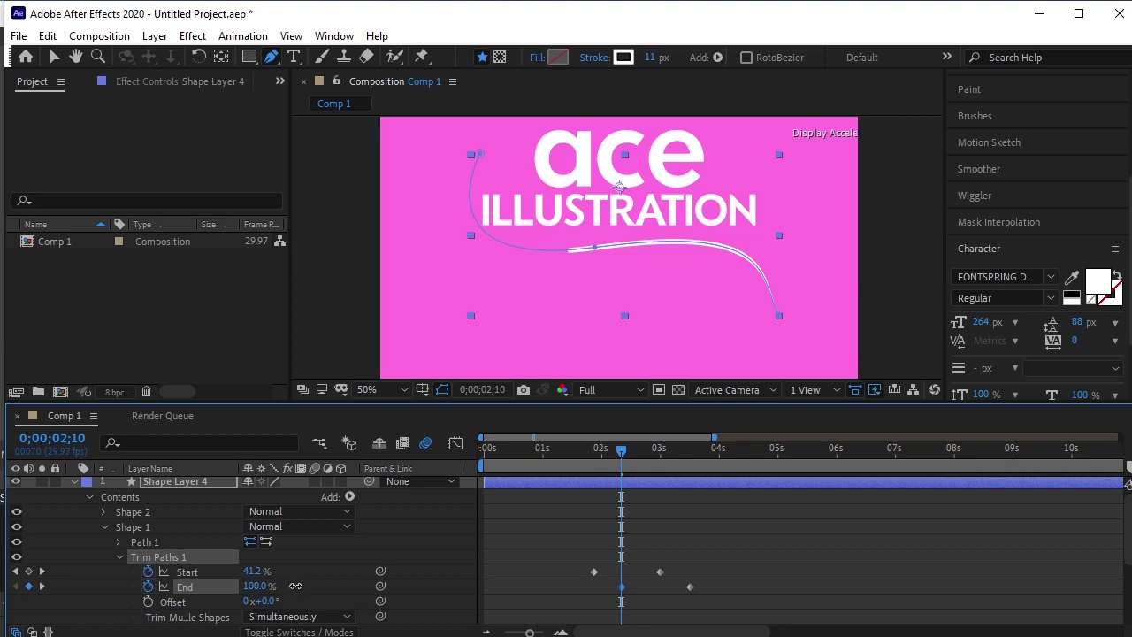
drag(277, 591, 222, 604)
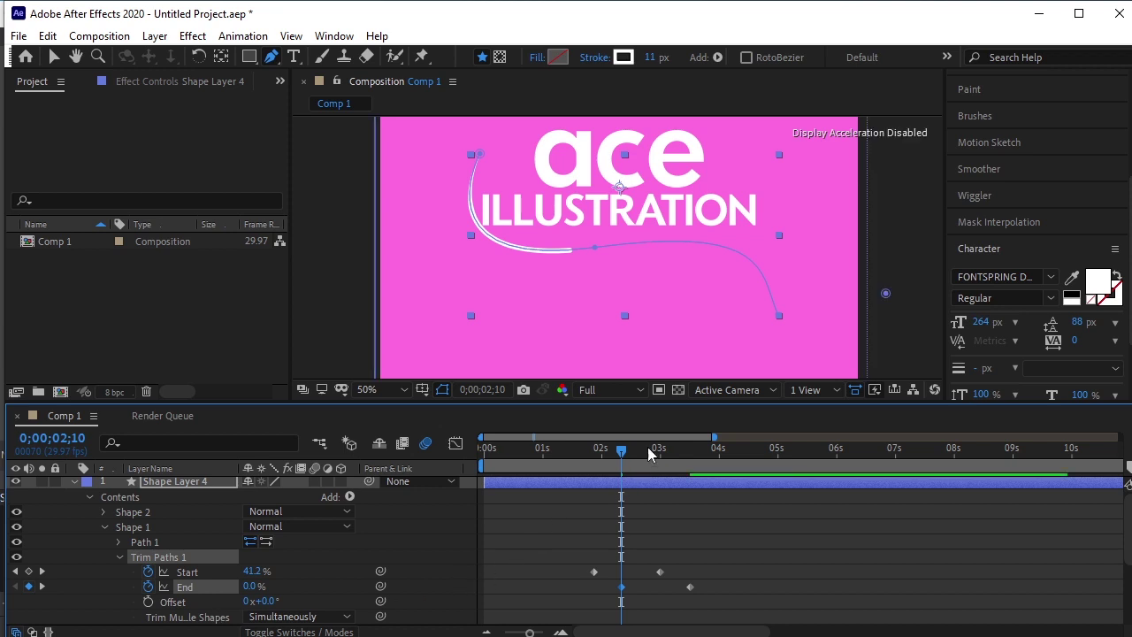
drag(621, 453, 516, 496)
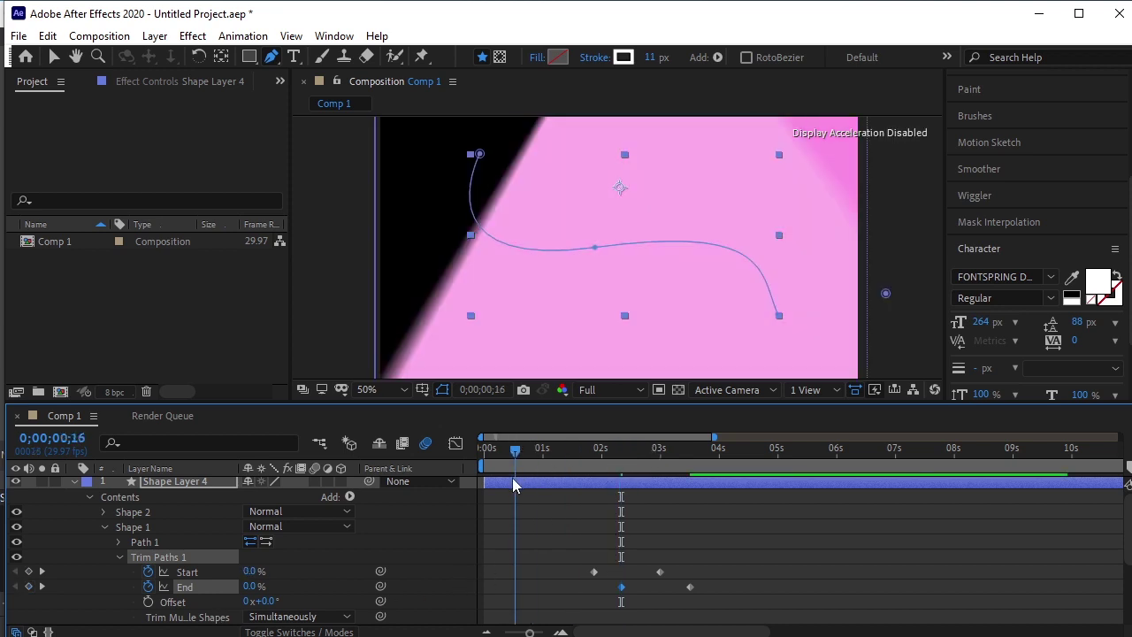
key(space)
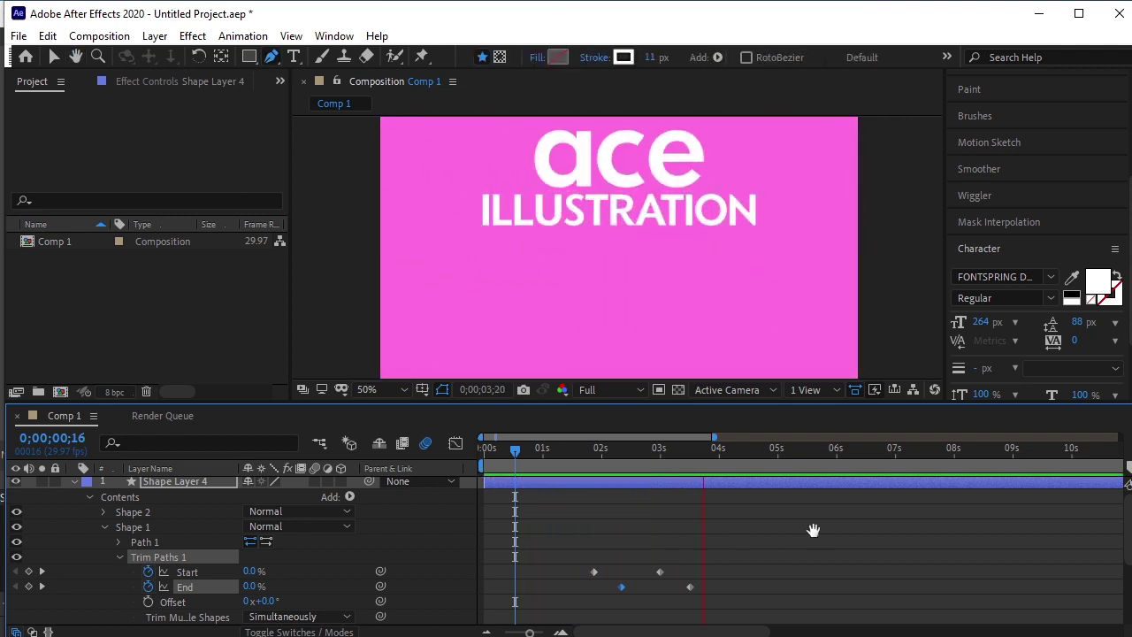
Pull the last End keyframe closer and shift Shape Layer 4 to start at about 2 seconds
drag(698, 601, 644, 569)
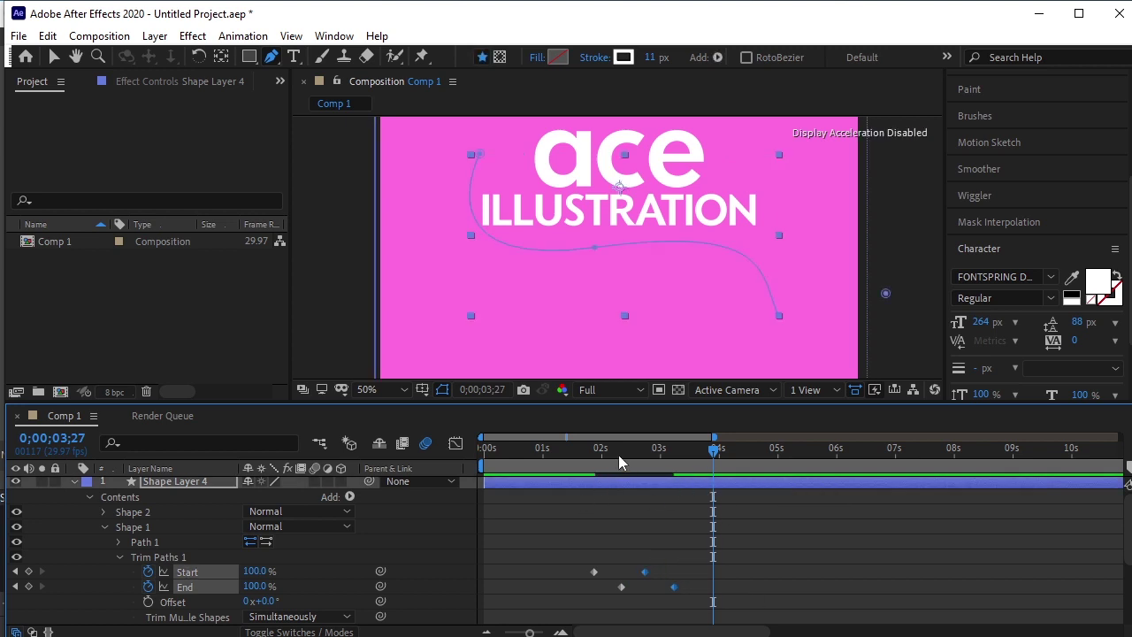
scroll(80, 512, up, 1)
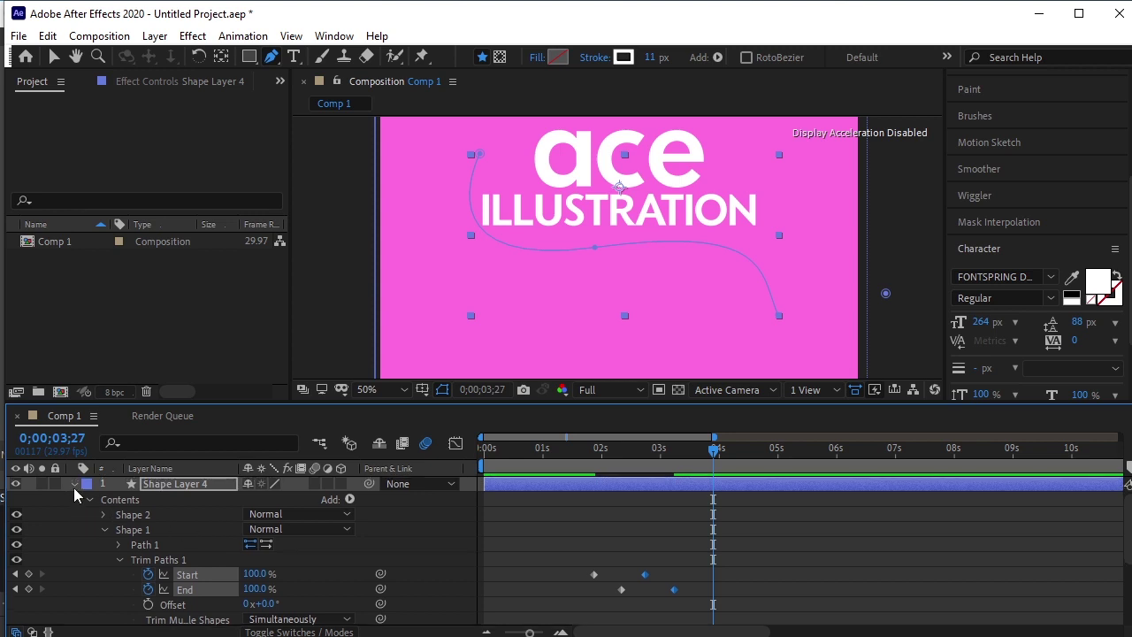
click(73, 484)
drag(505, 482, 638, 486)
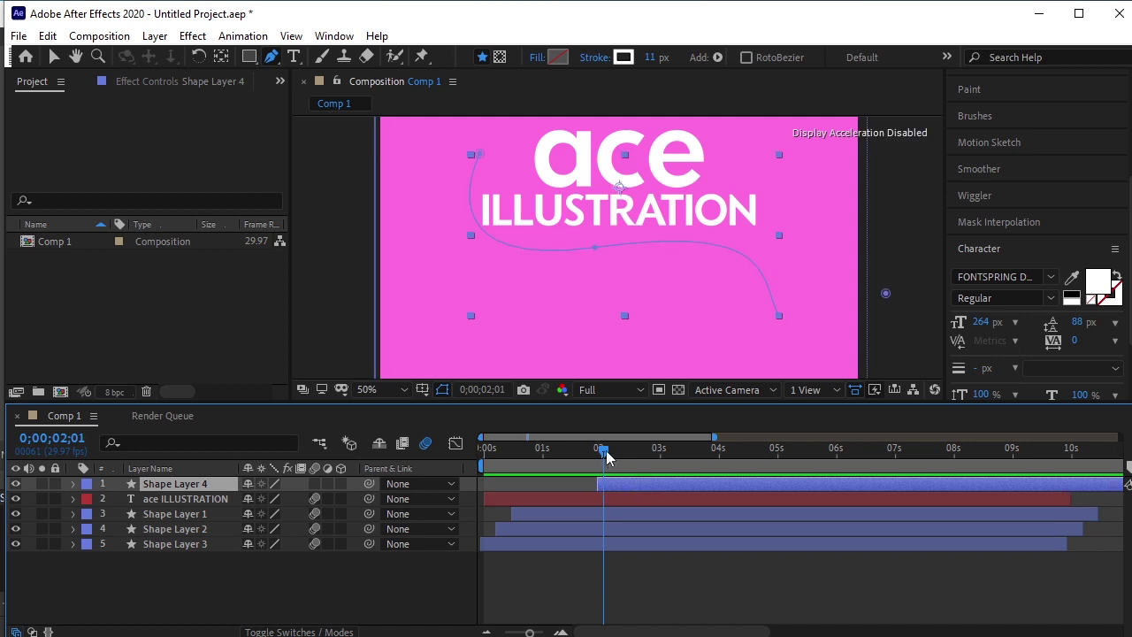
Preview the animation and review the line's animated Start and End keyframes
click(562, 463)
key(h)
key(space)
key(space)
key(g)
key(Home)
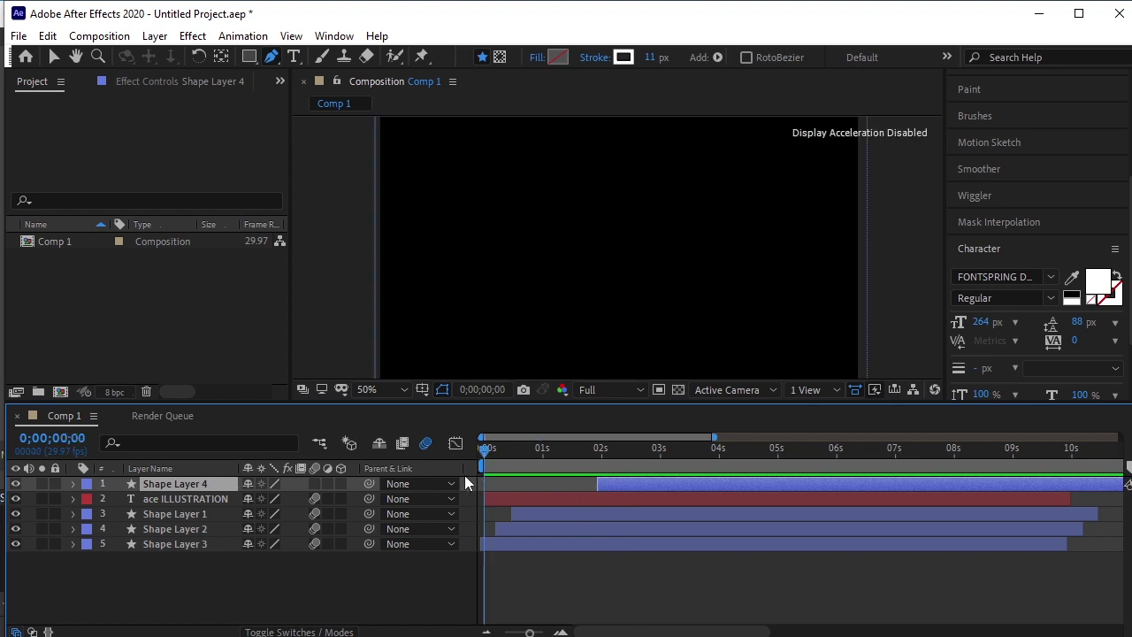
key(space)
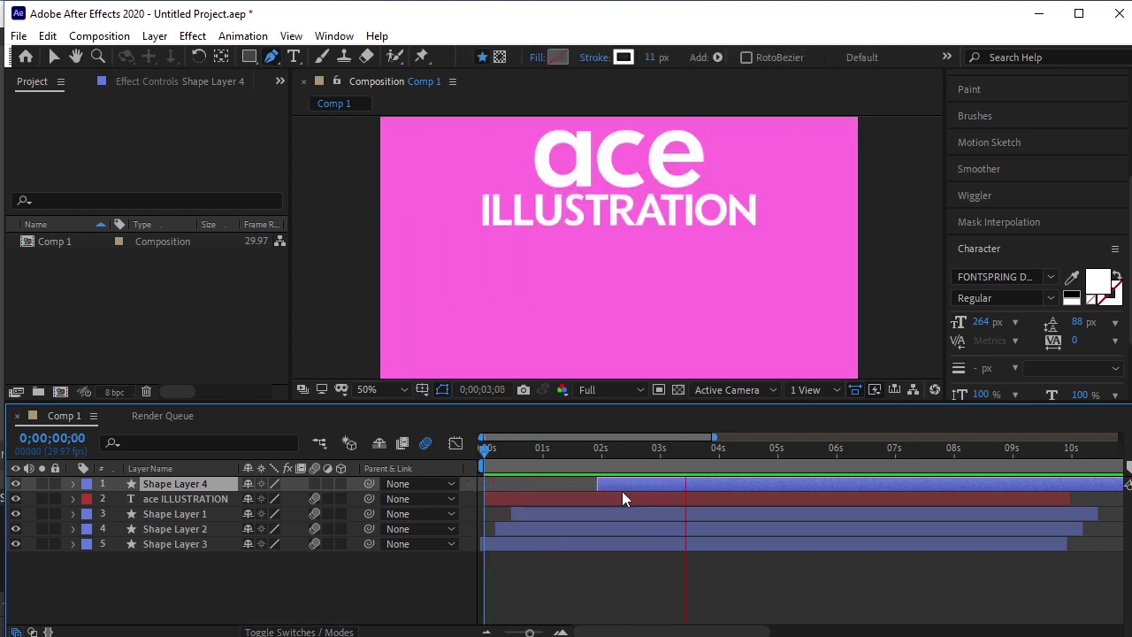
key(space)
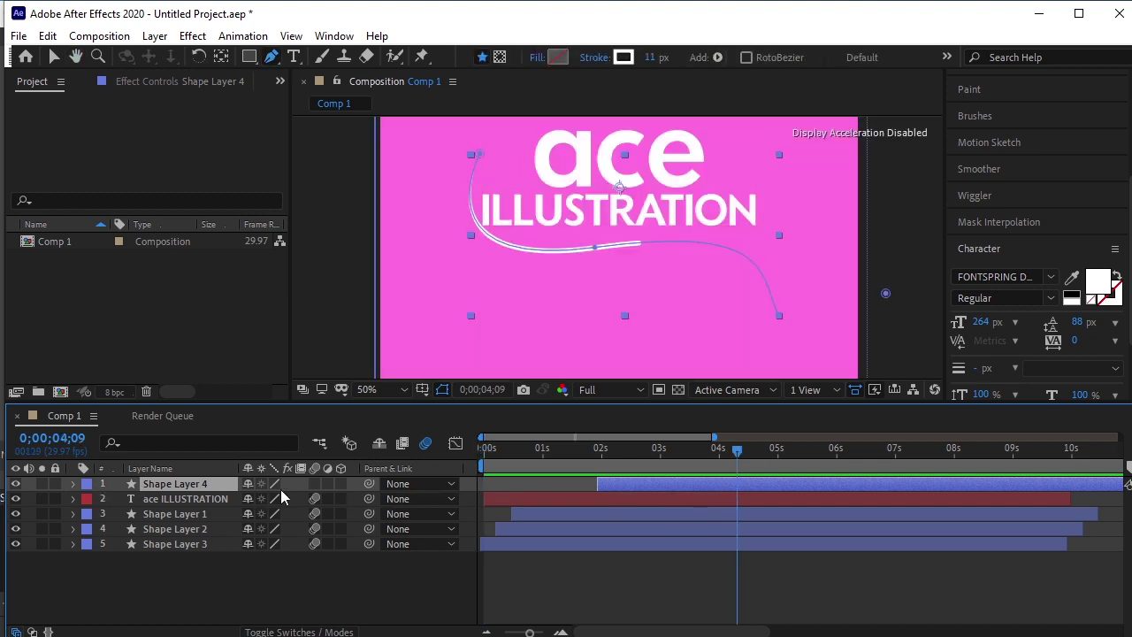
key(u)
drag(810, 505, 682, 522)
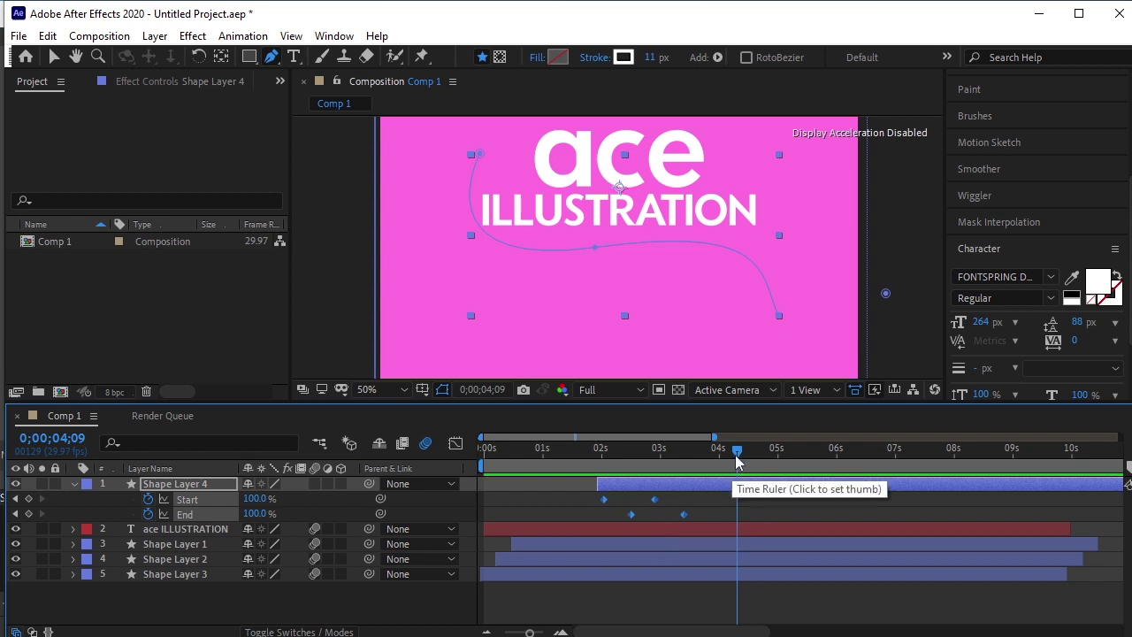
drag(676, 475, 501, 469)
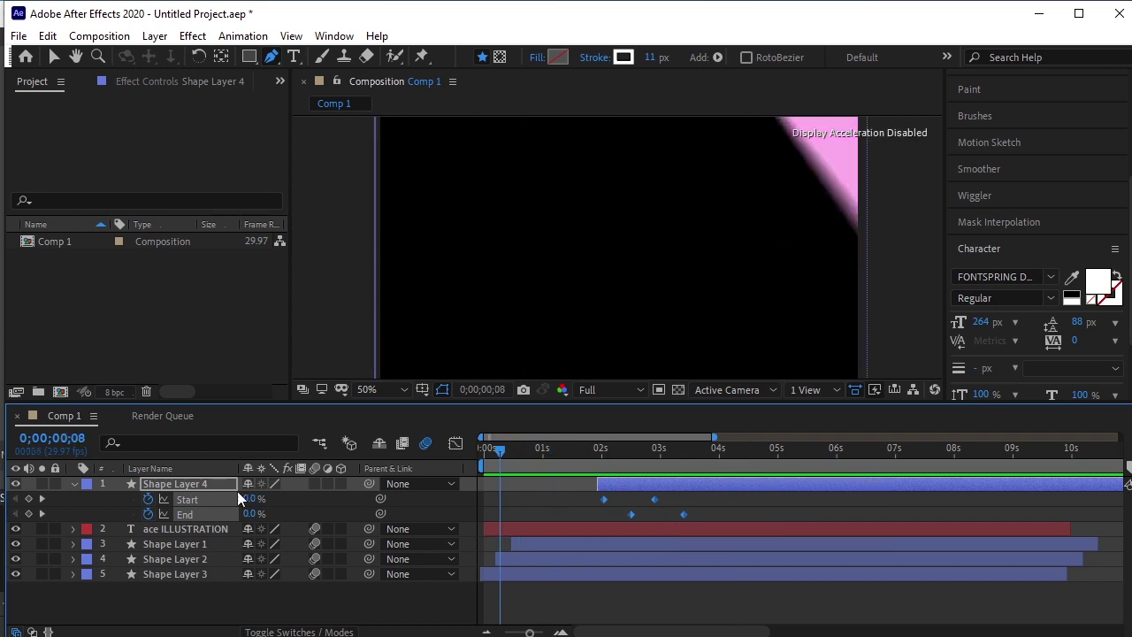
click(73, 483)
Preview again from 0;00;01;07, then enlarge the viewer by shrinking the timeline and widening it leftward
key(v)
key(comma)
key(comma)
key(space)
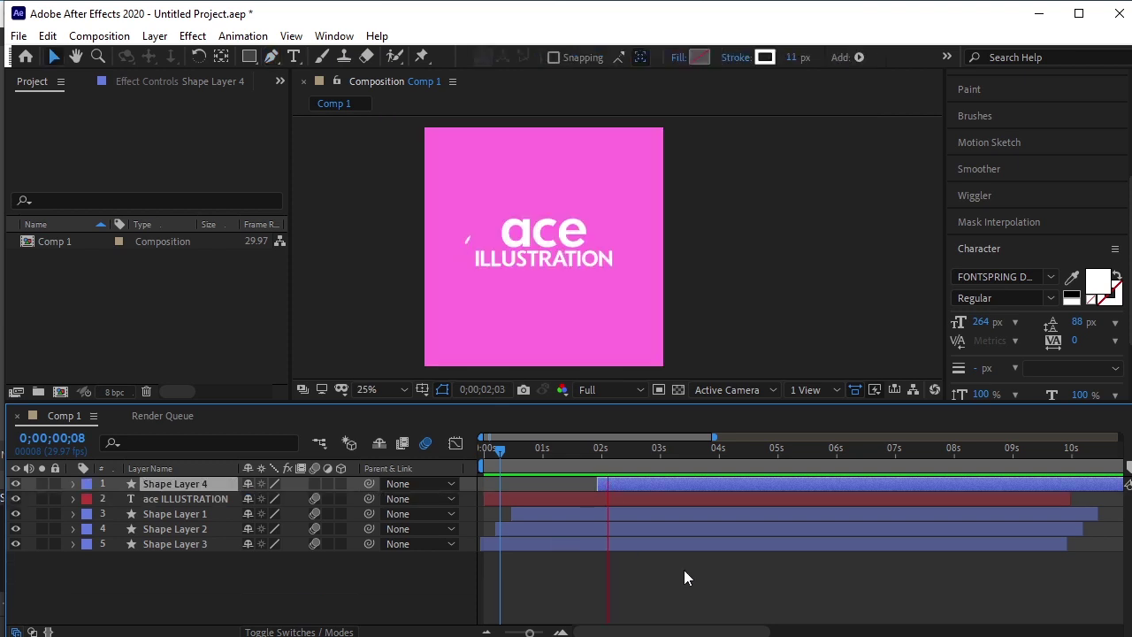
key(space)
click(559, 474)
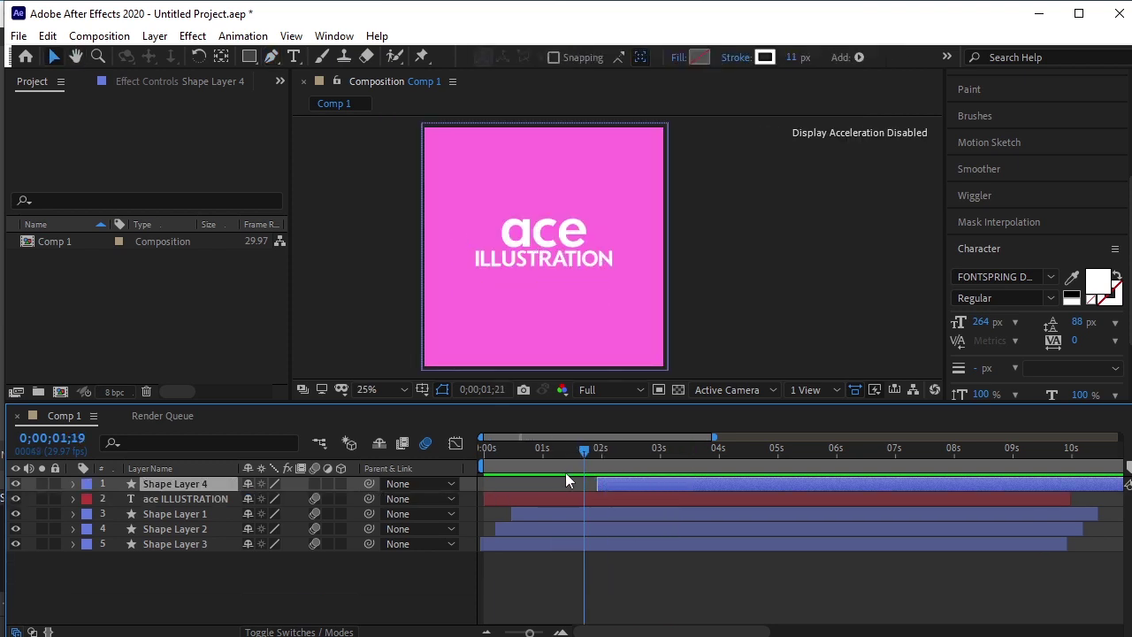
key(space)
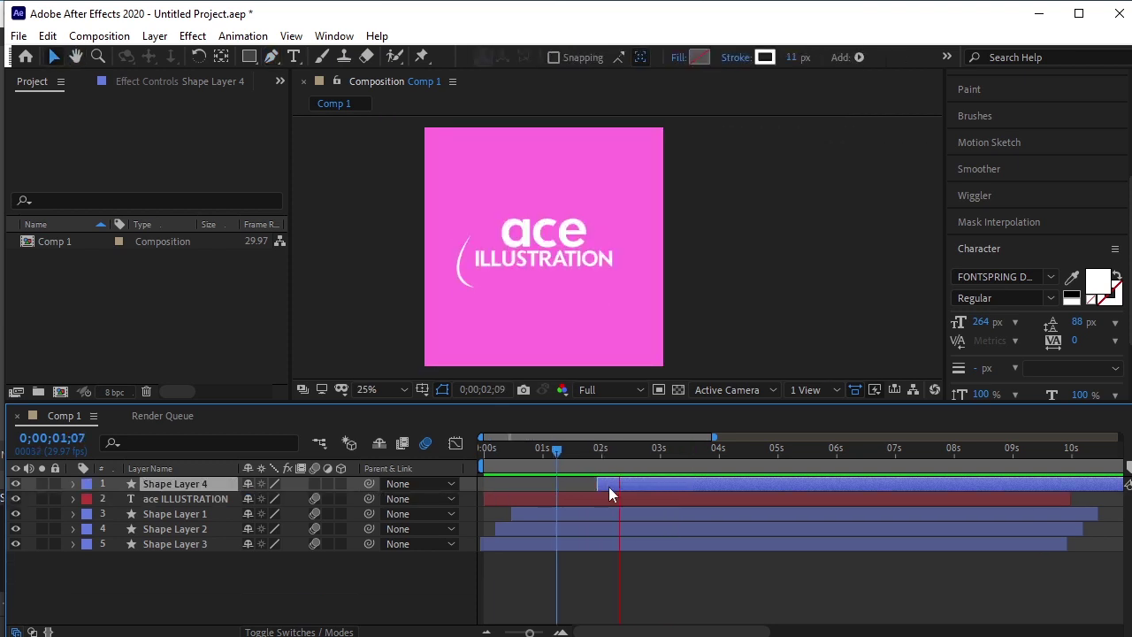
key(space)
key(Home)
drag(416, 400, 405, 601)
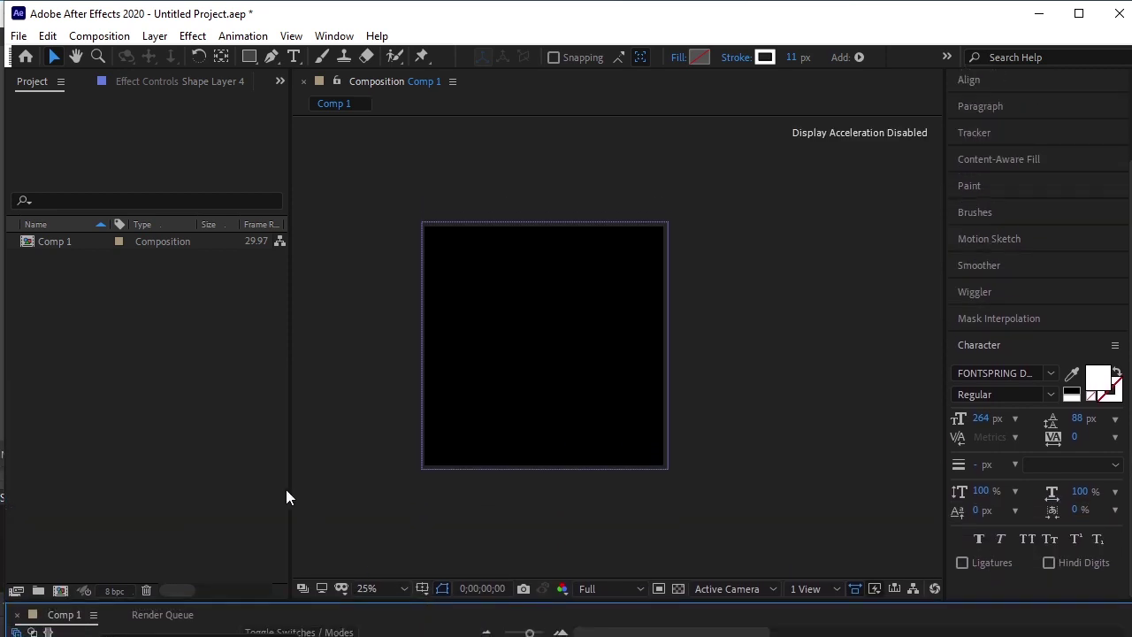
drag(286, 481, 84, 457)
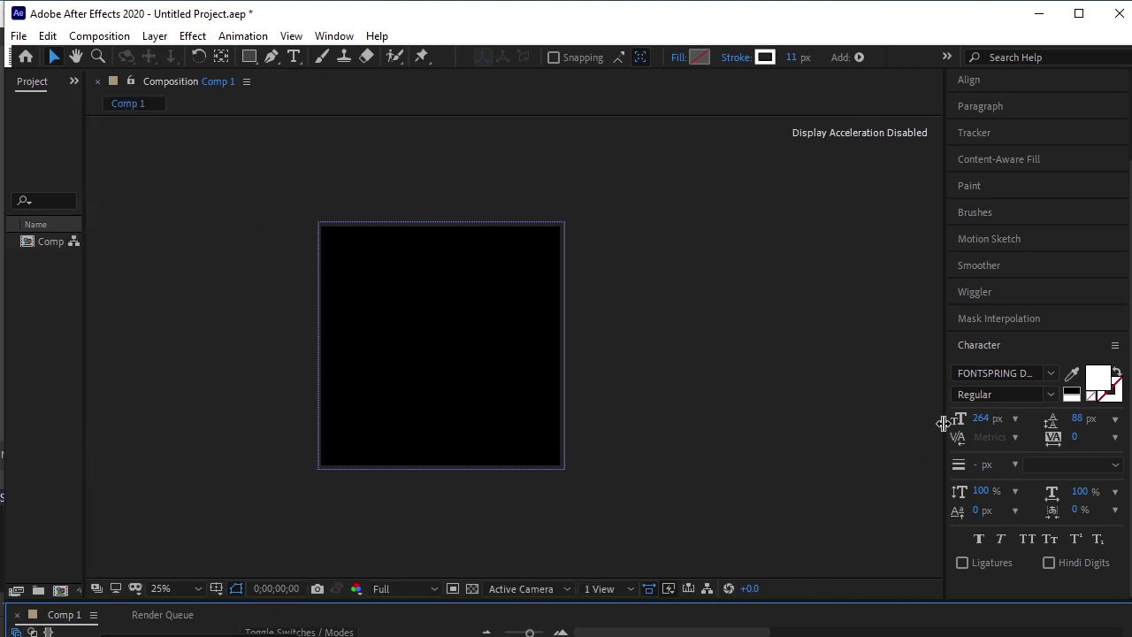
Widen the viewer to the right, set magnification to Fit, and play the finished animation
drag(943, 423, 1107, 423)
click(164, 589)
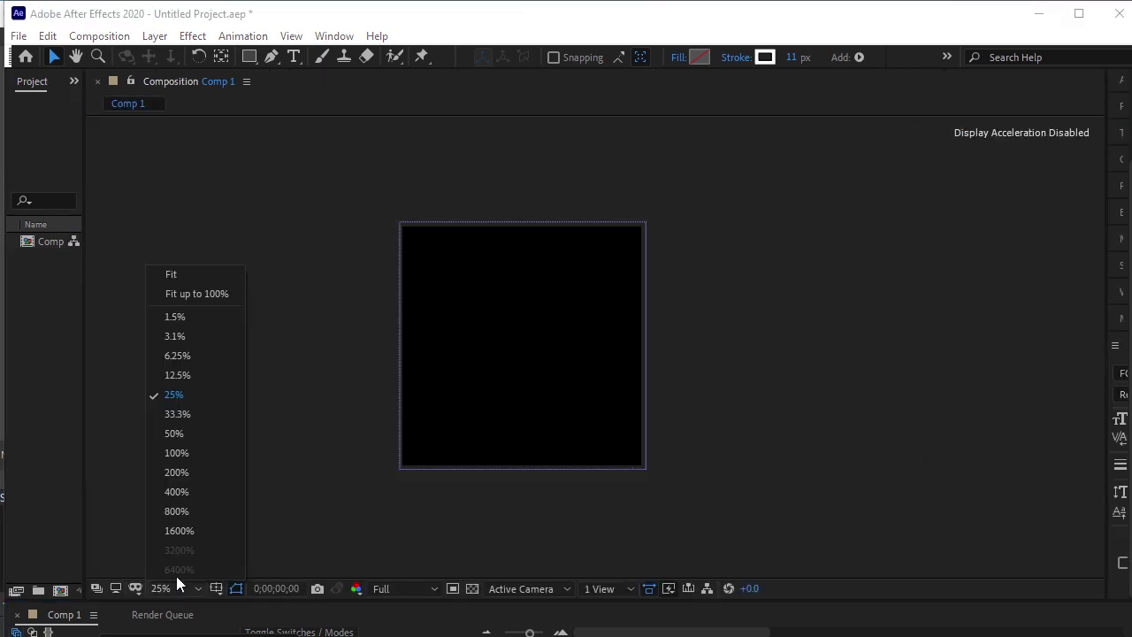
click(222, 281)
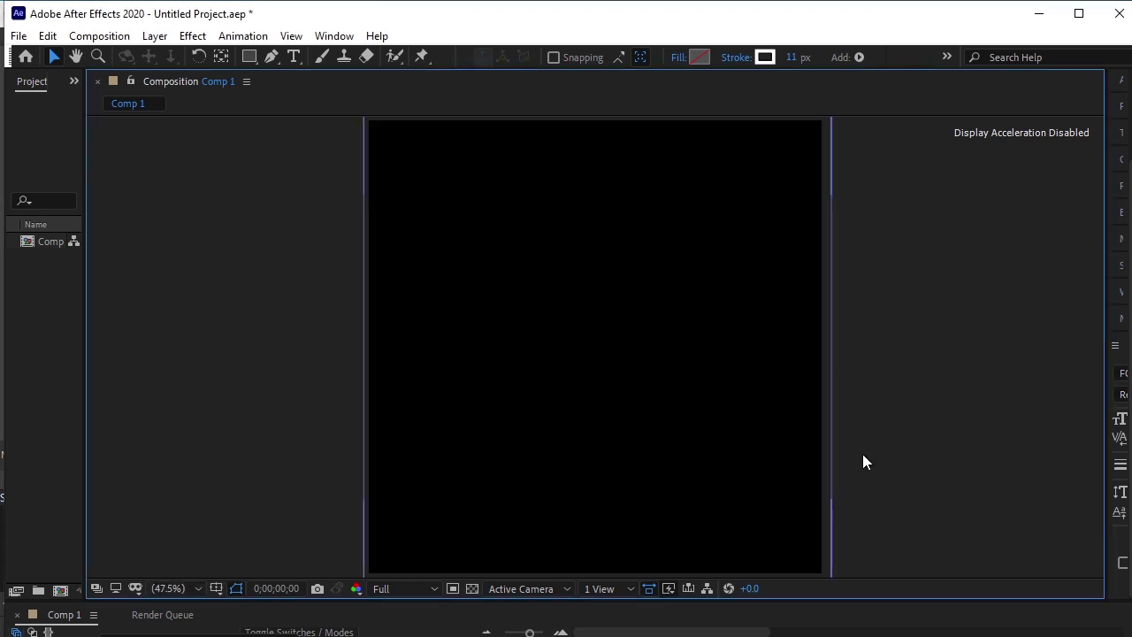
key(space)
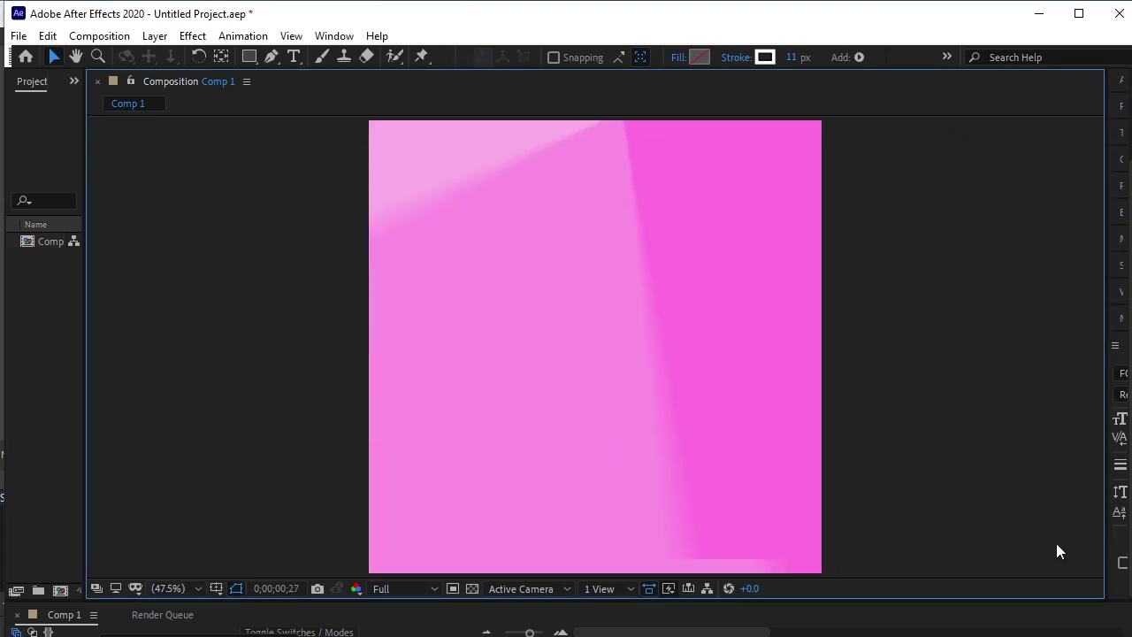